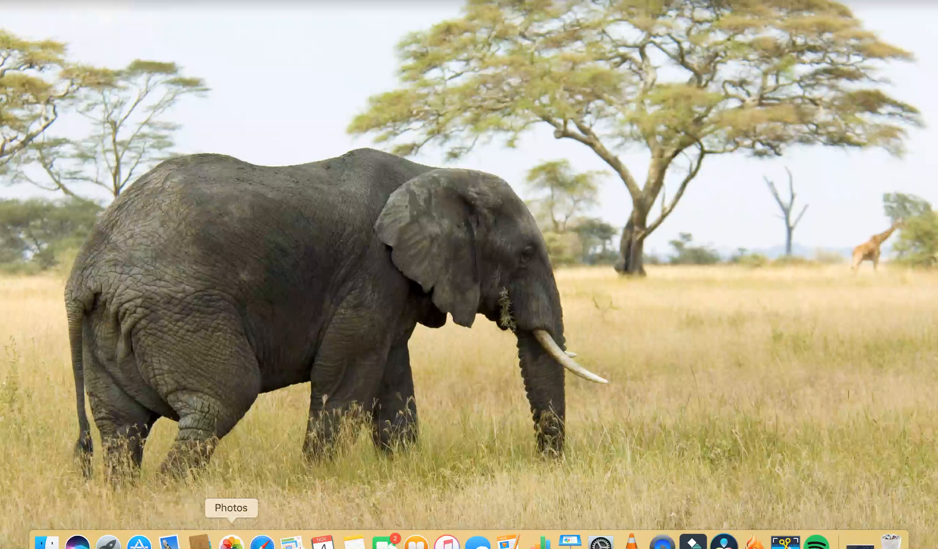
Open Safari and search Google for "templates for youtube".
{"action": "left_click", "coordinate": [269, 544]}
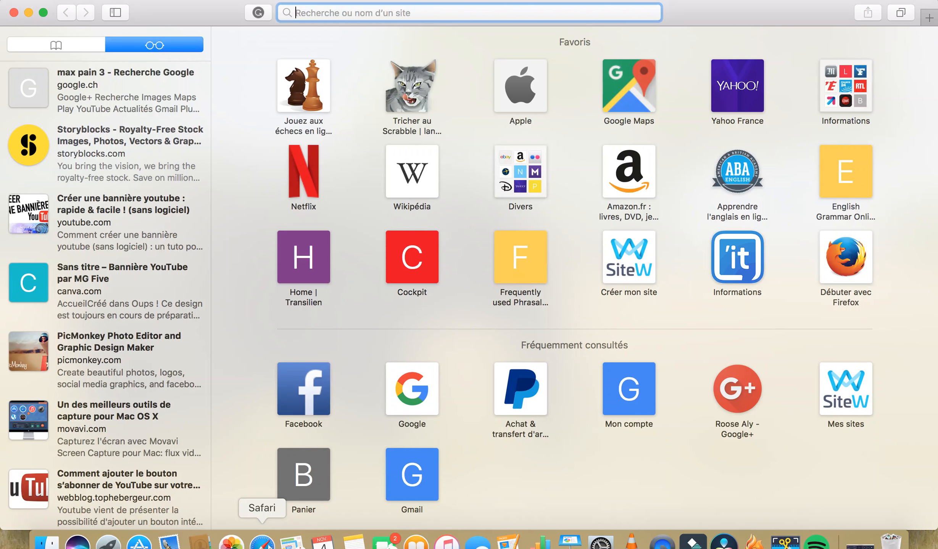
{"action": "type", "text": "tem"}
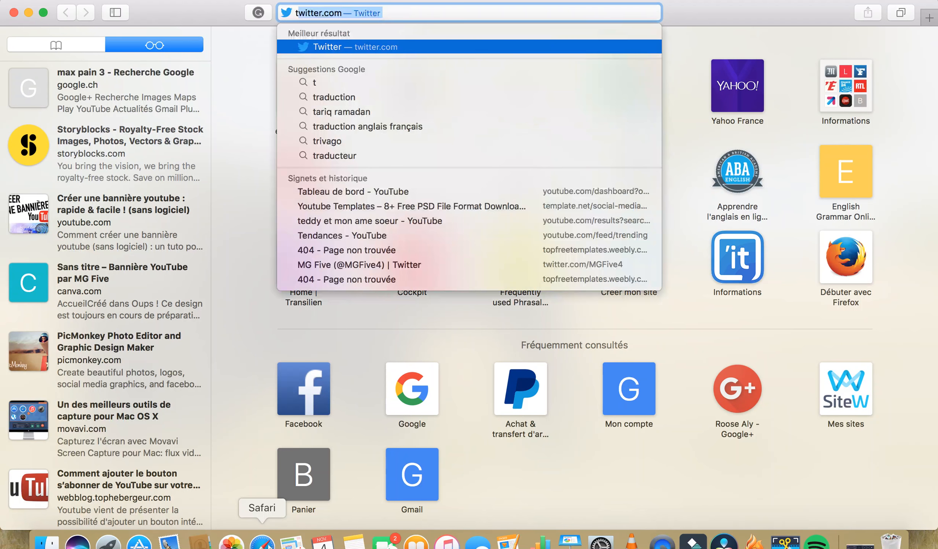
{"action": "type", "text": "pl"}
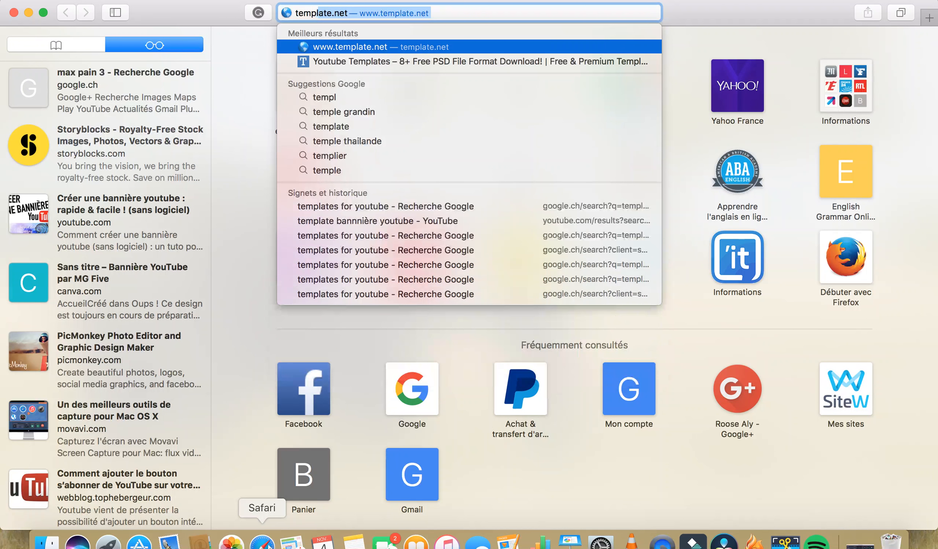
{"action": "type", "text": "ate"}
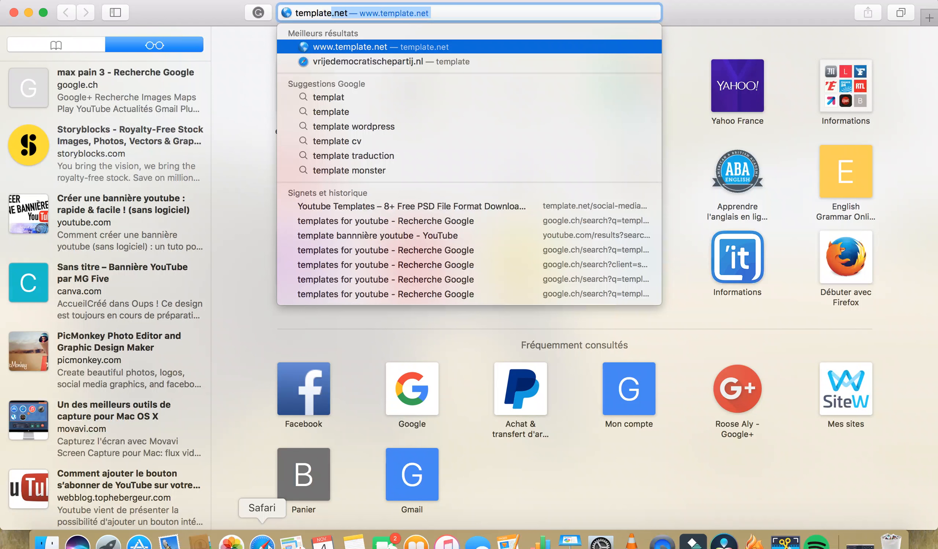
{"action": "type", "text": "s for "}
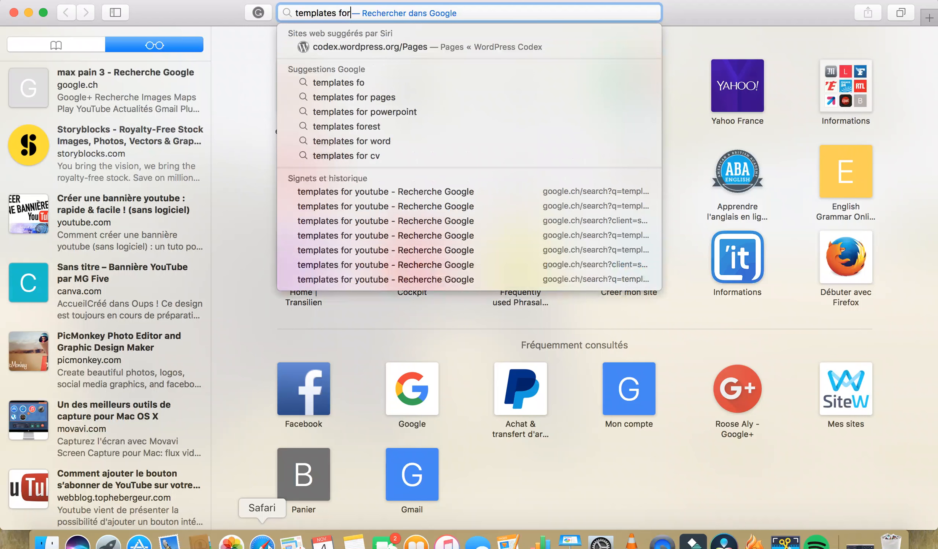
{"action": "type", "text": "yo"}
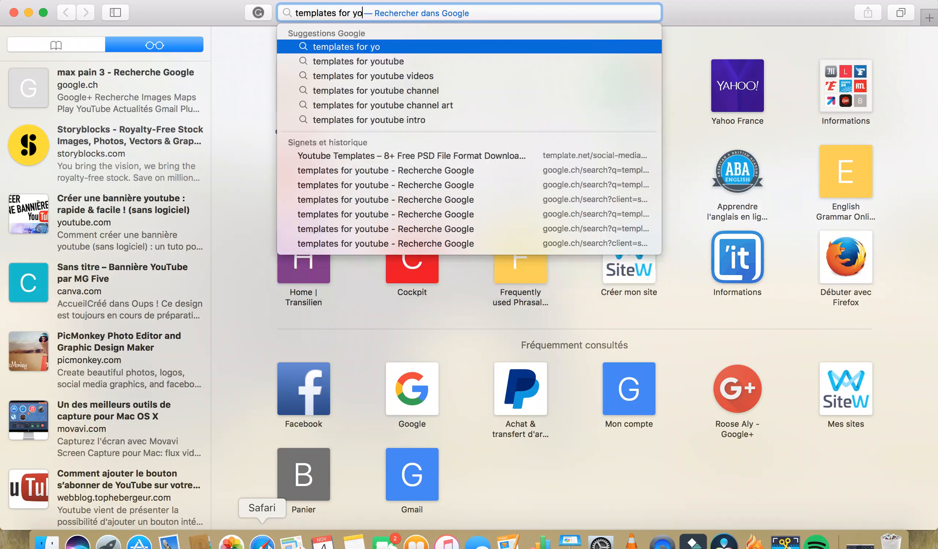
{"action": "type", "text": "utube"}
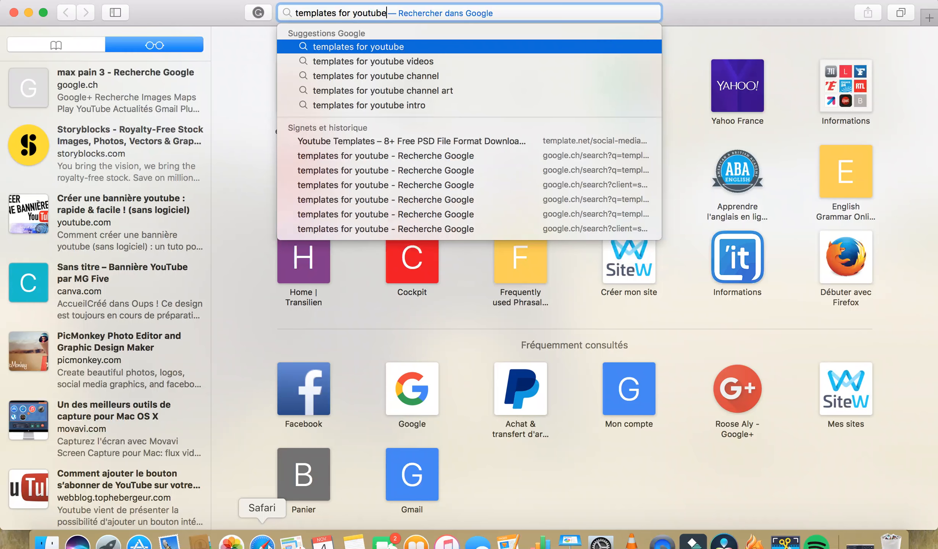
{"action": "key", "text": "Escape"}
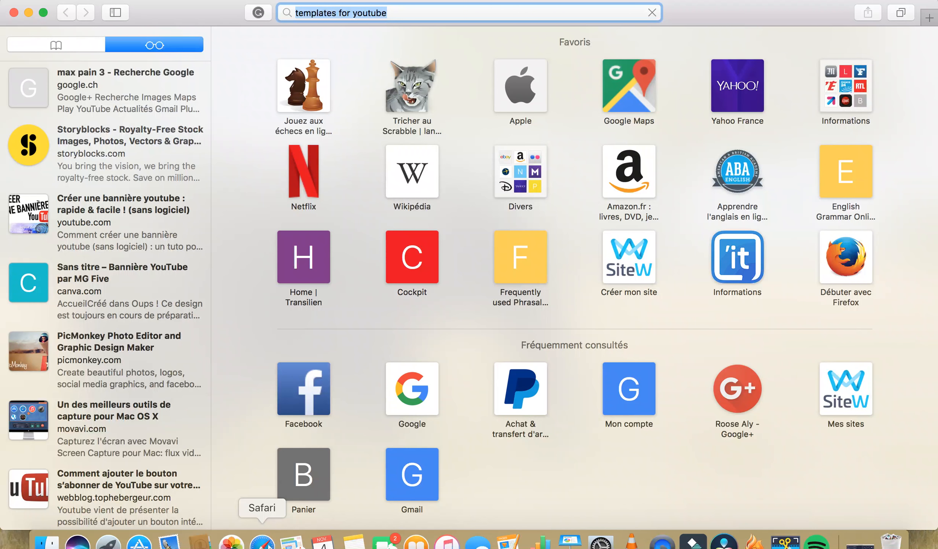
{"action": "key", "text": "Return"}
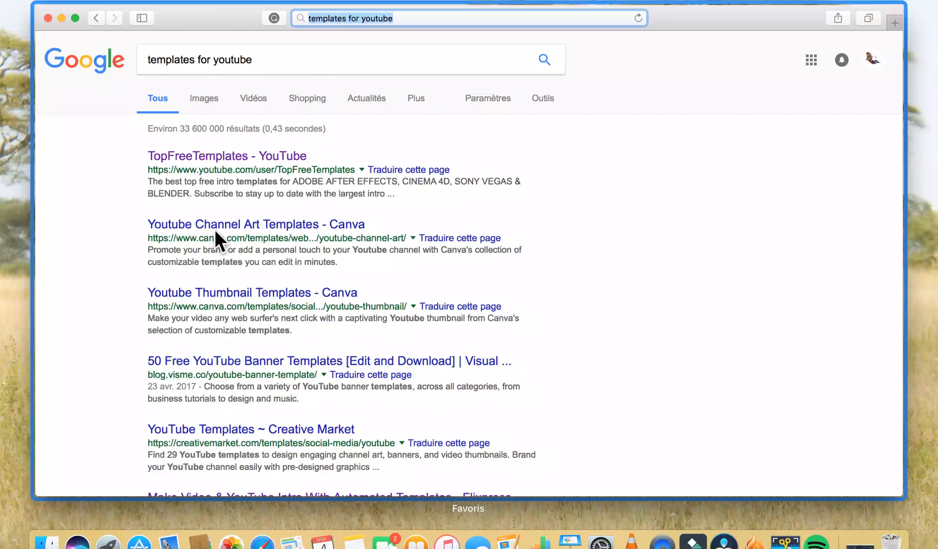
Show the image results and open the preview of the grey channel art layout template from template.net.
{"action": "left_click", "coordinate": [206, 105]}
{"action": "left_click", "coordinate": [196, 110]}
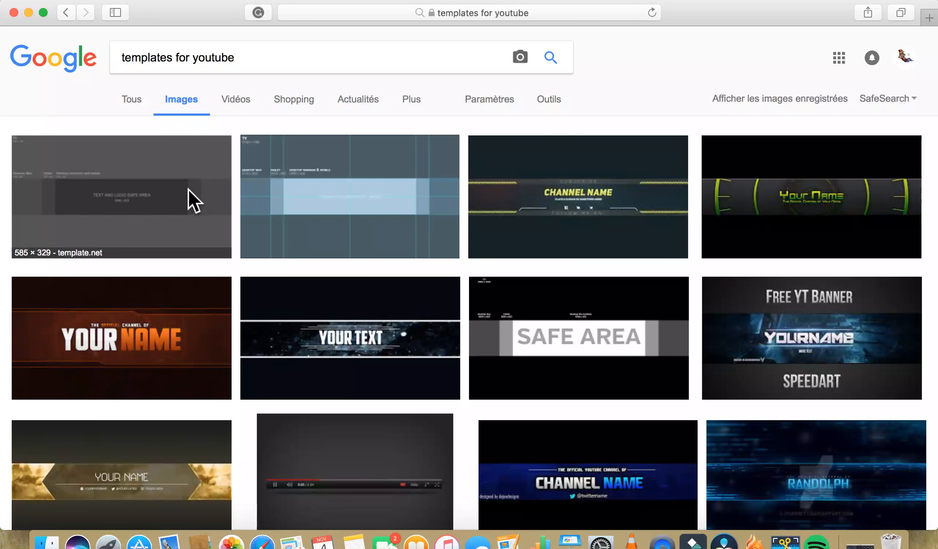
{"action": "left_click", "coordinate": [188, 189]}
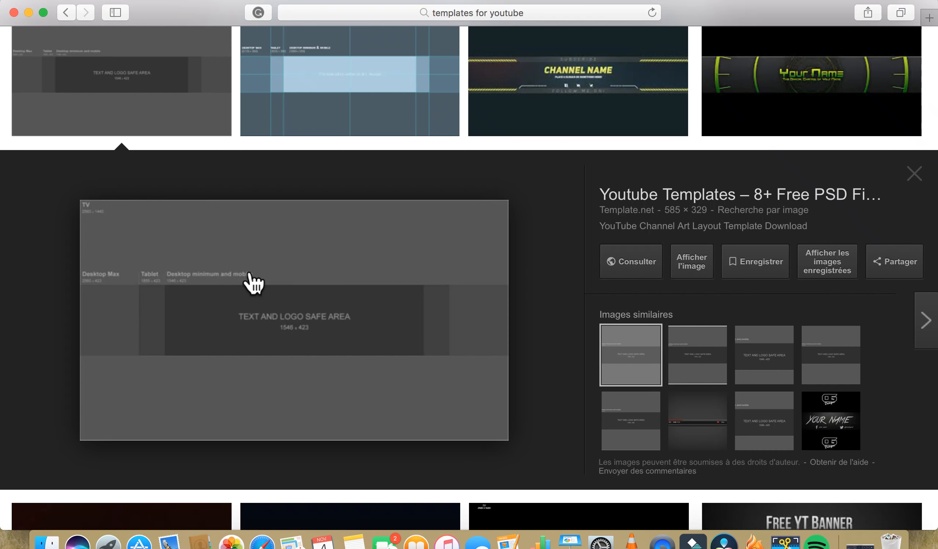
Save the previewed template image to Google Drive as YouTube-Channel-Art-Layout-Template-Download2 and close the browser window.
{"action": "right_click", "coordinate": [244, 270]}
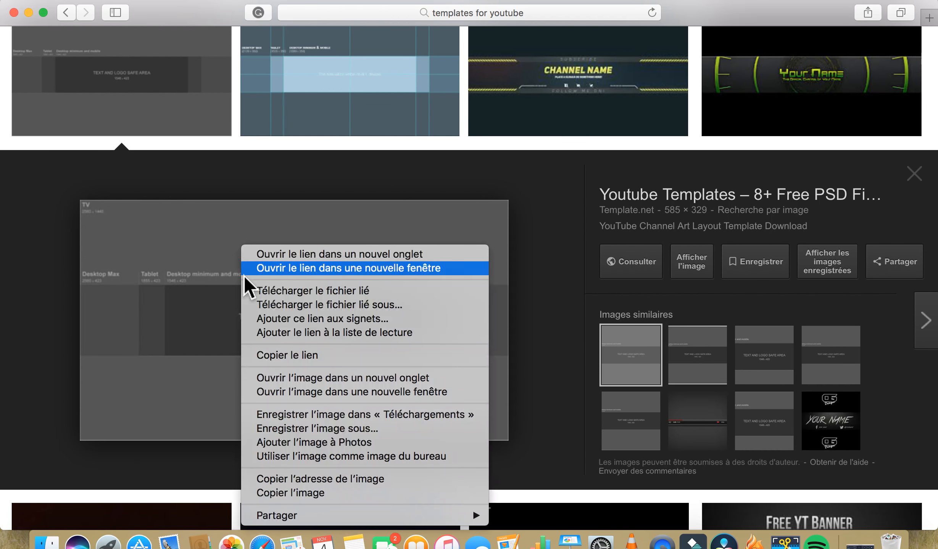
{"action": "left_click", "coordinate": [271, 434]}
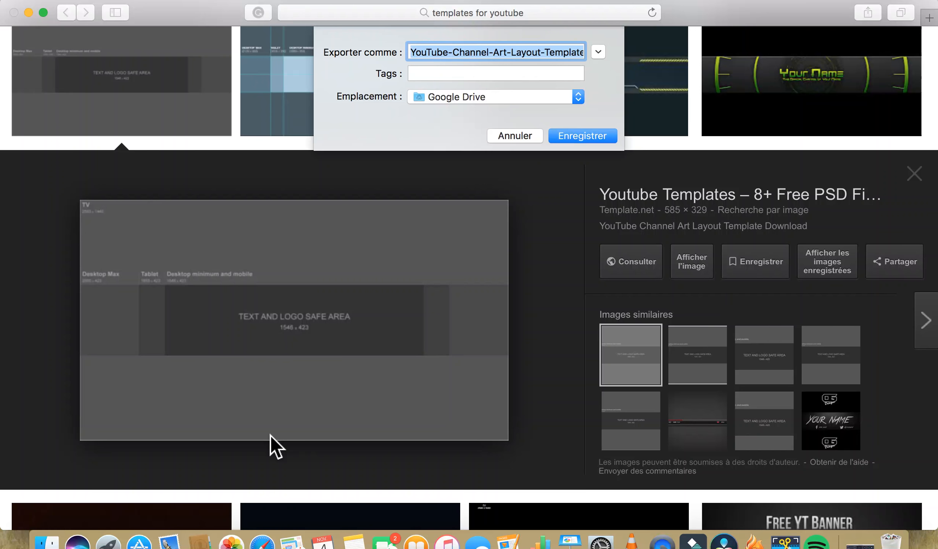
{"action": "key", "text": "Right"}
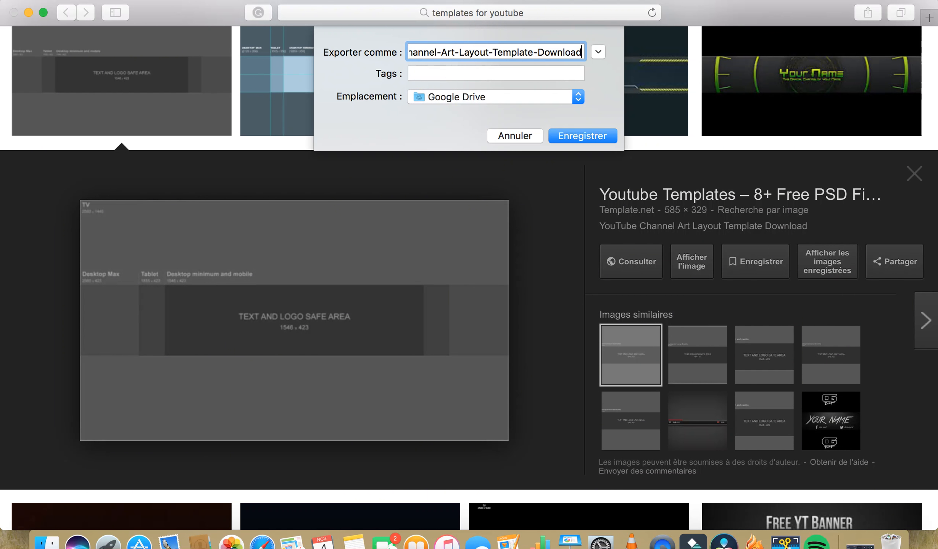
{"action": "type", "text": "2"}
{"action": "key", "text": "Return"}
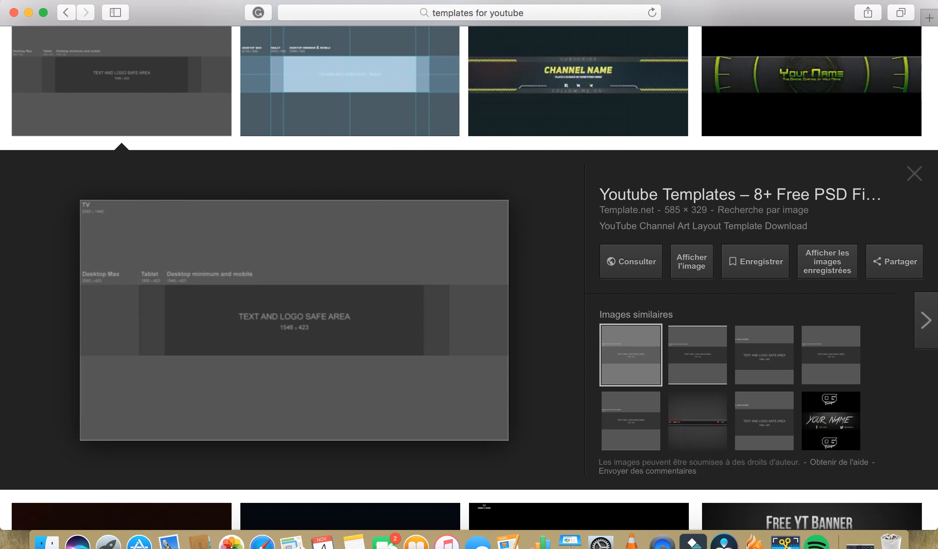
{"action": "left_click", "coordinate": [14, 13]}
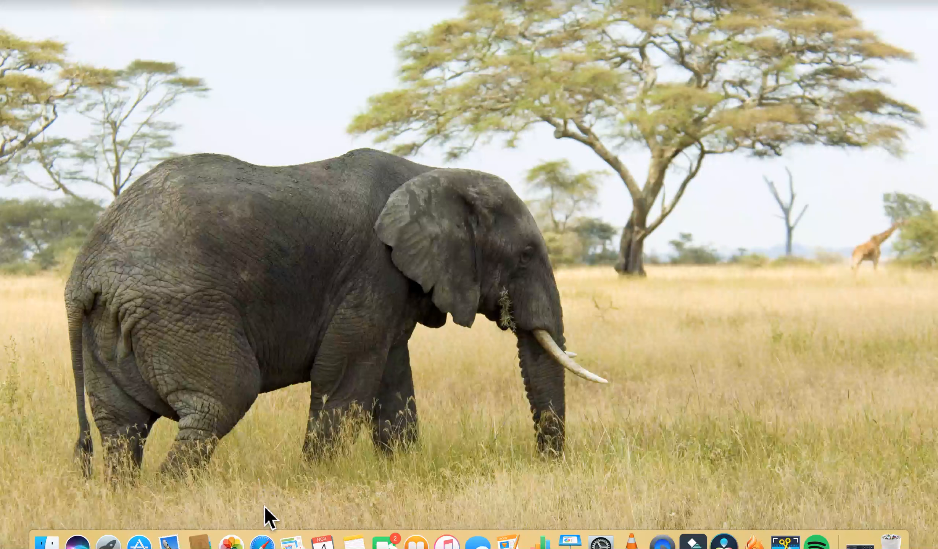
Open a new Safari window and search Google for "max payne".
{"action": "left_click", "coordinate": [262, 542]}
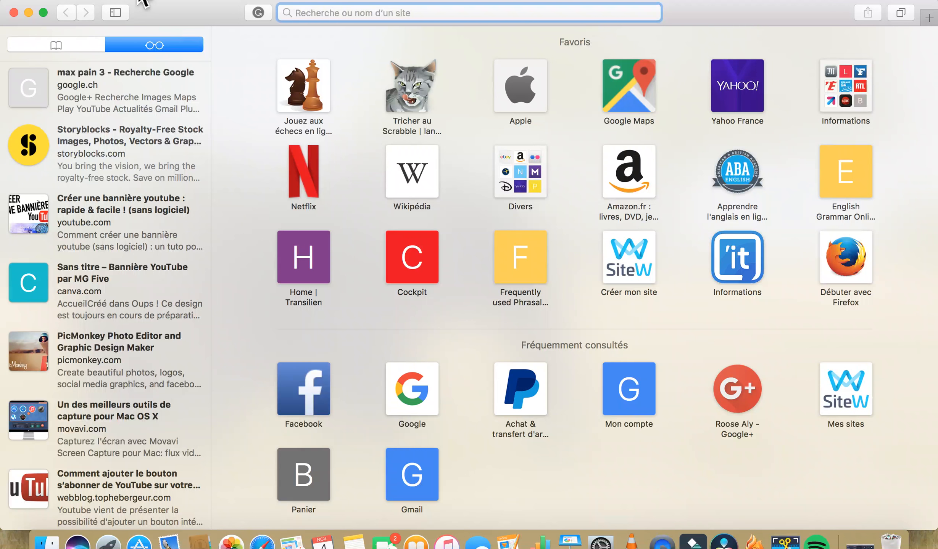
{"action": "type", "text": "ma"}
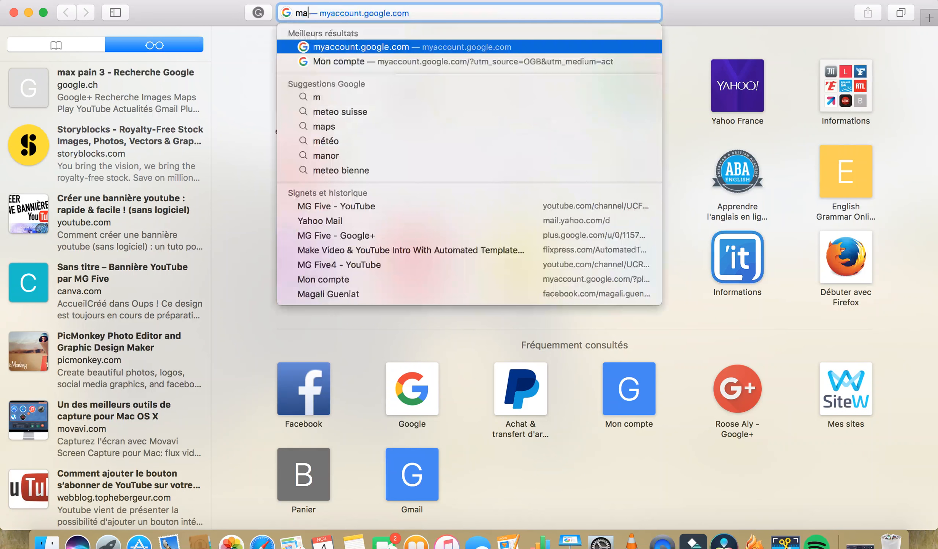
{"action": "type", "text": "x pa"}
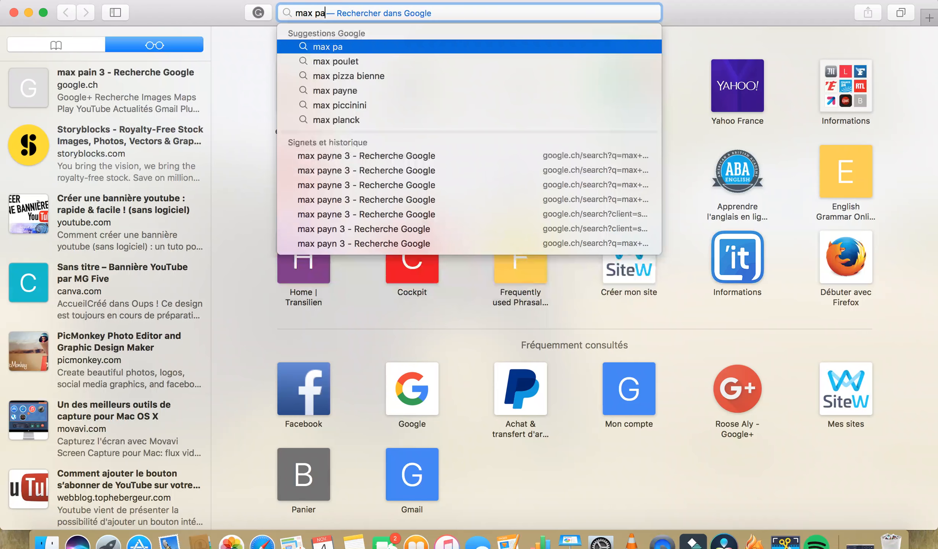
{"action": "type", "text": "yne"}
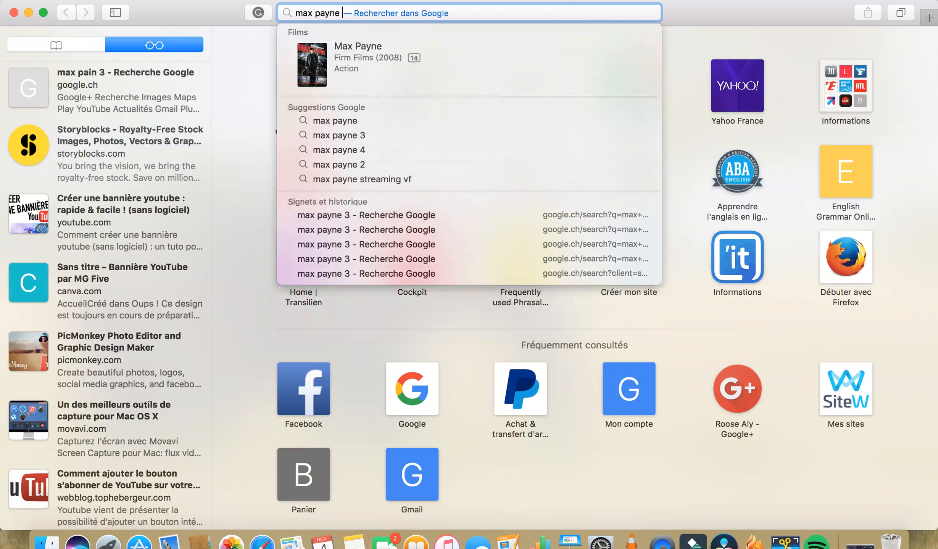
{"action": "key", "text": "Escape"}
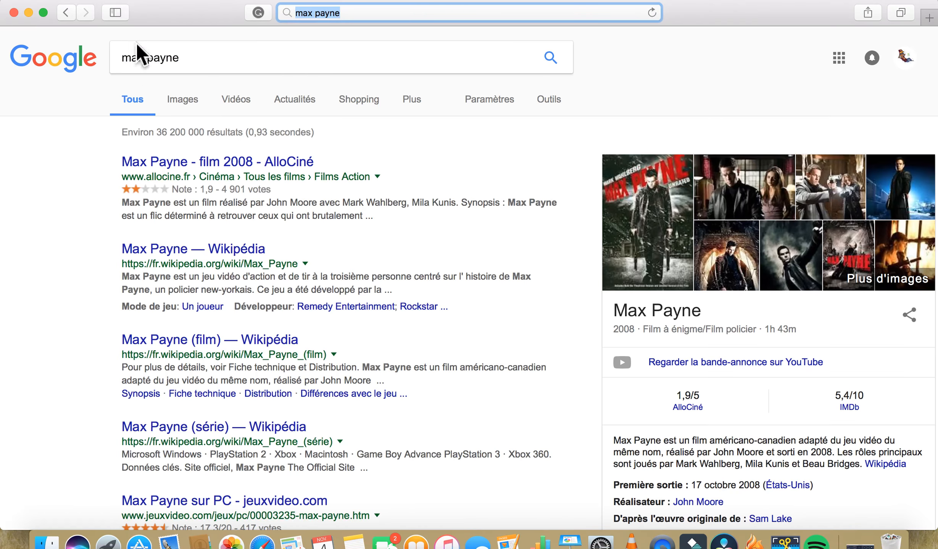
Show the image results and open the preview of the 1158 × 450 Max Payne 3 picture from Green Man Gaming.
{"action": "left_click", "coordinate": [181, 100]}
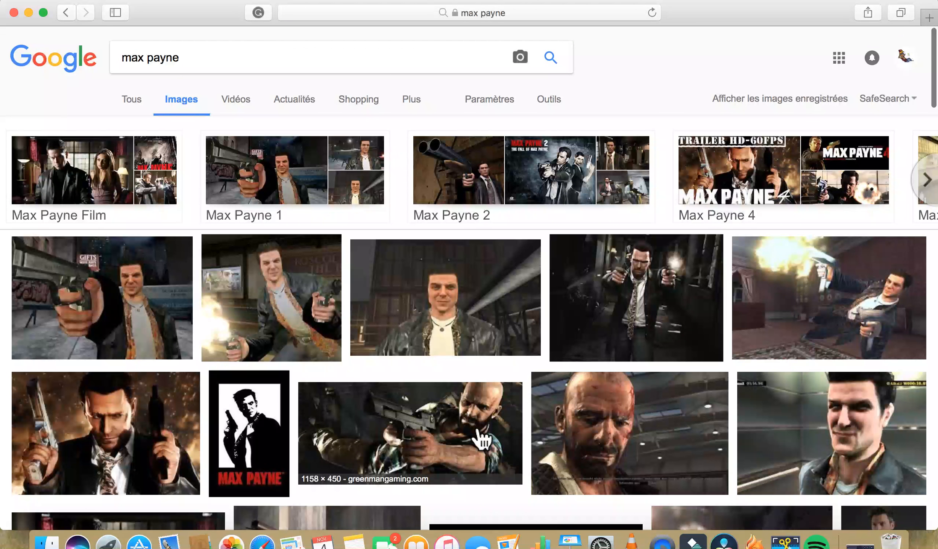
{"action": "left_click", "coordinate": [471, 424]}
{"action": "left_click", "coordinate": [481, 436]}
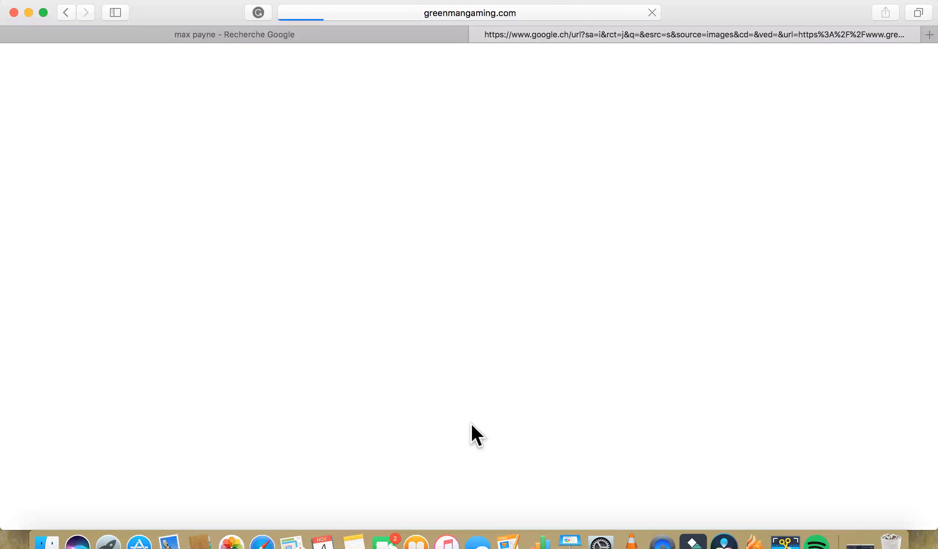
{"action": "left_click", "coordinate": [481, 34]}
Save the Max Payne 3 picture to Google Drive as "max payne 2.2." and close the browser window.
{"action": "right_click", "coordinate": [493, 234]}
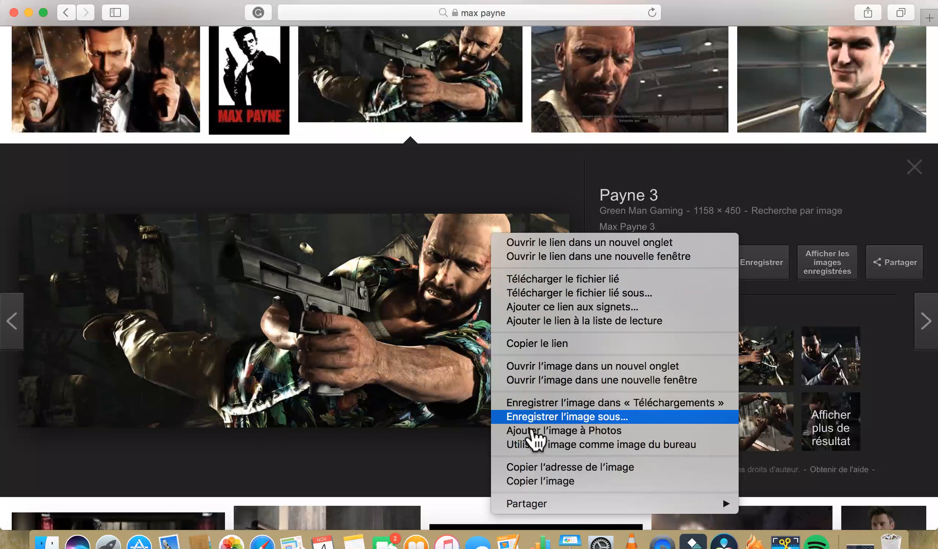
{"action": "left_click", "coordinate": [525, 417]}
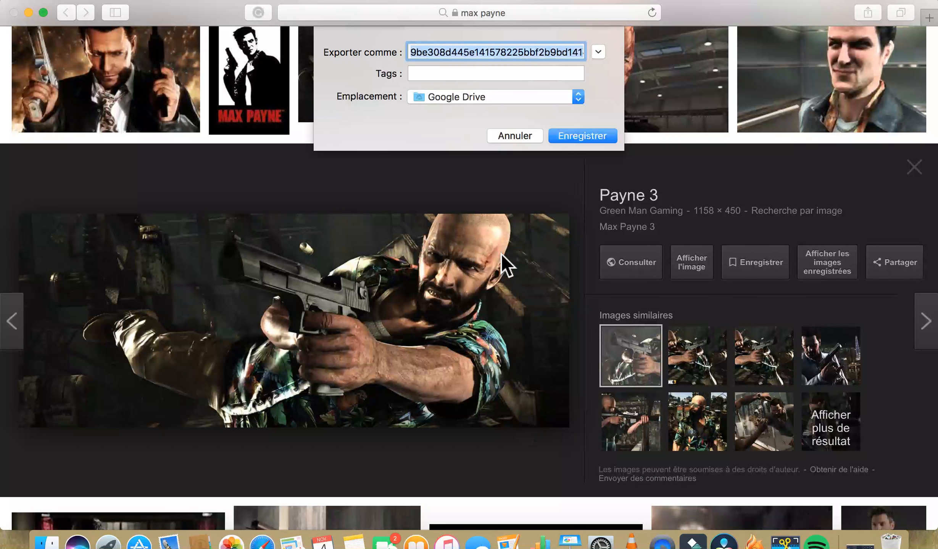
{"action": "type", "text": "max payne 2.2."}
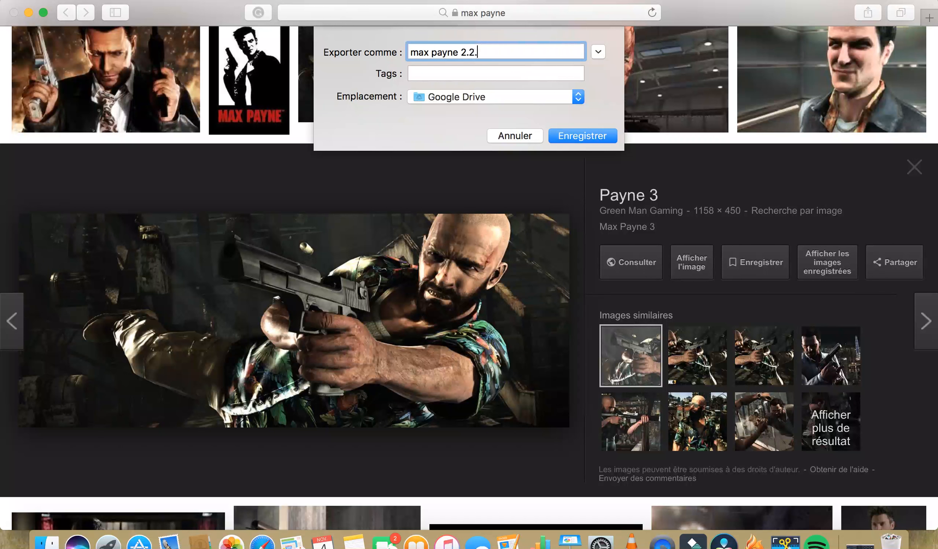
{"action": "left_click", "coordinate": [568, 139]}
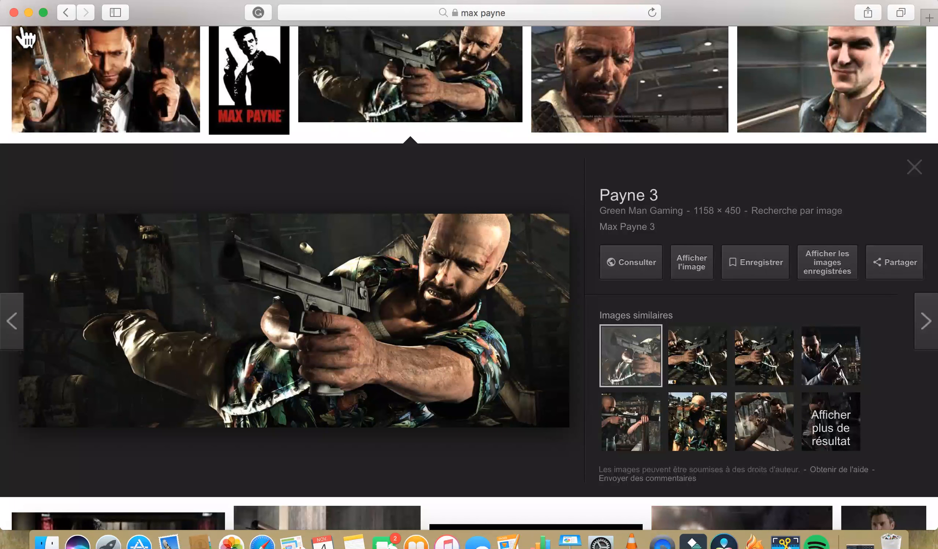
{"action": "left_click", "coordinate": [14, 12]}
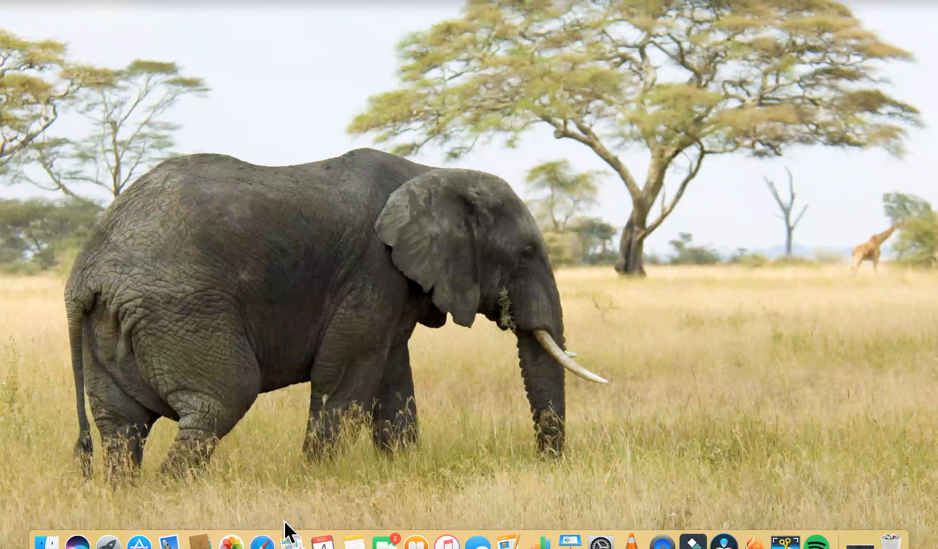
Open a new Safari window and load picmonkey.com.
{"action": "left_click", "coordinate": [261, 542]}
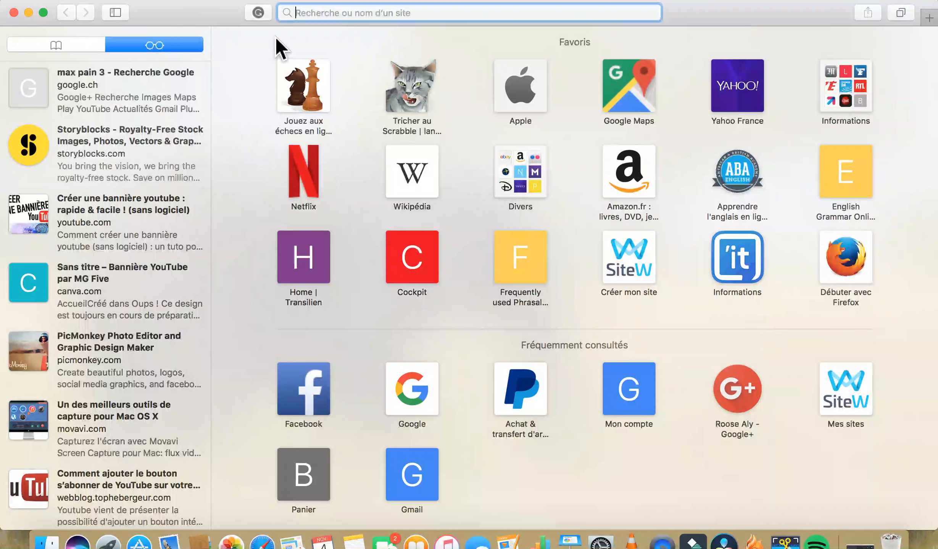
{"action": "type", "text": "p"}
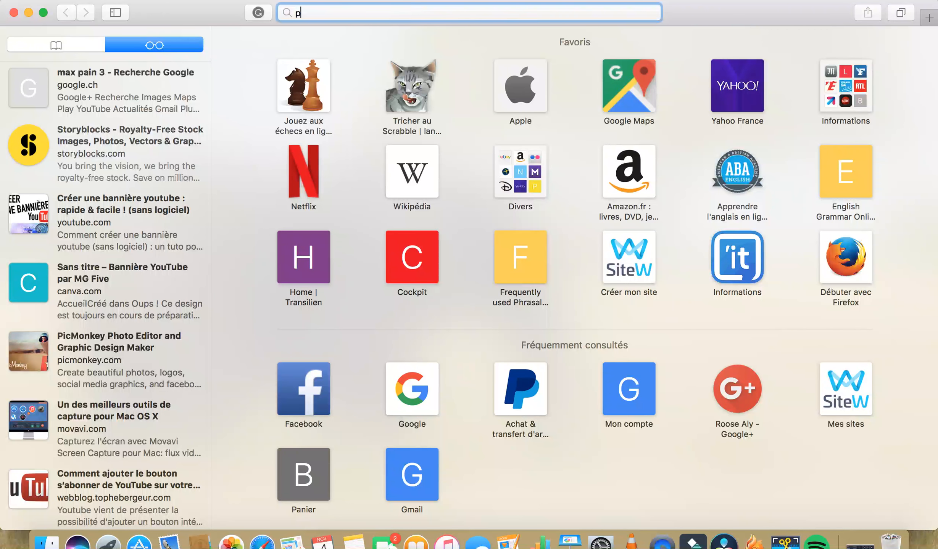
{"action": "type", "text": "icmonkey"}
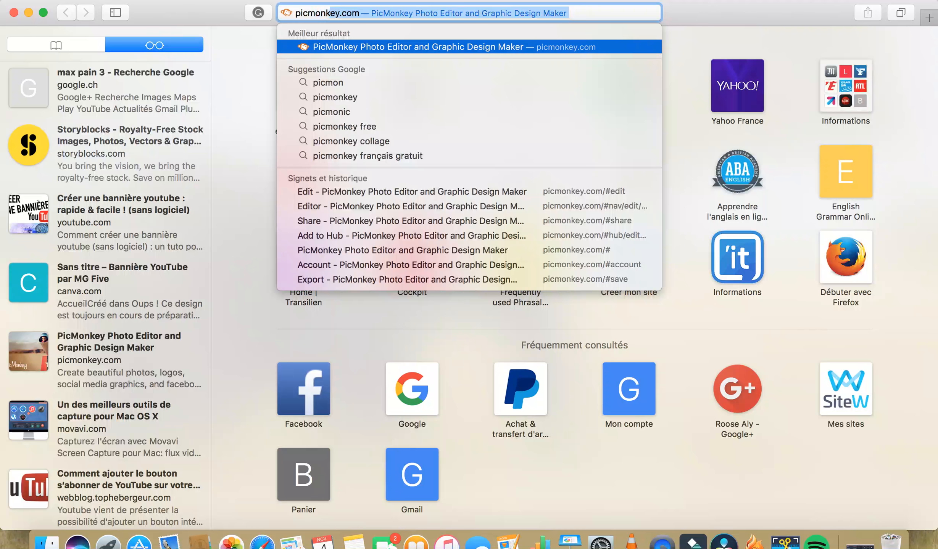
{"action": "type", "text": ".com"}
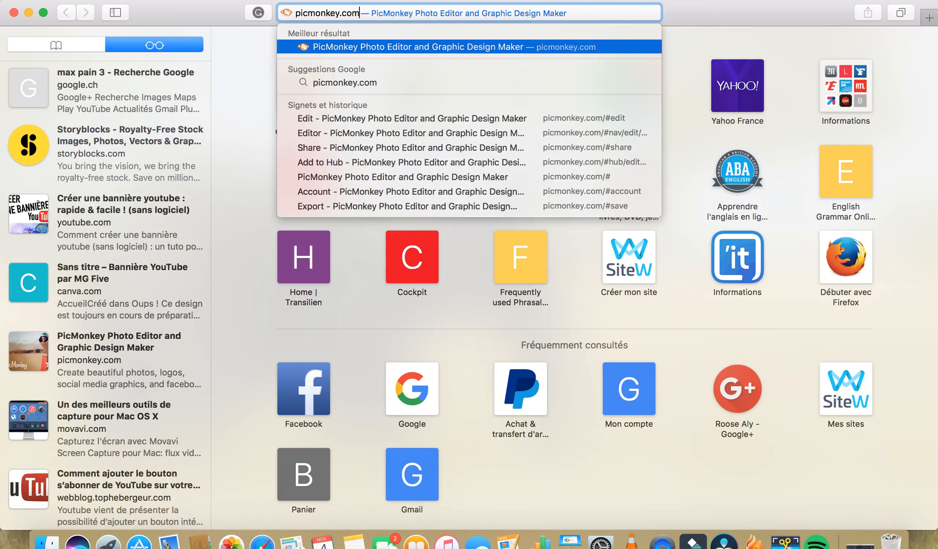
{"action": "key", "text": "Return"}
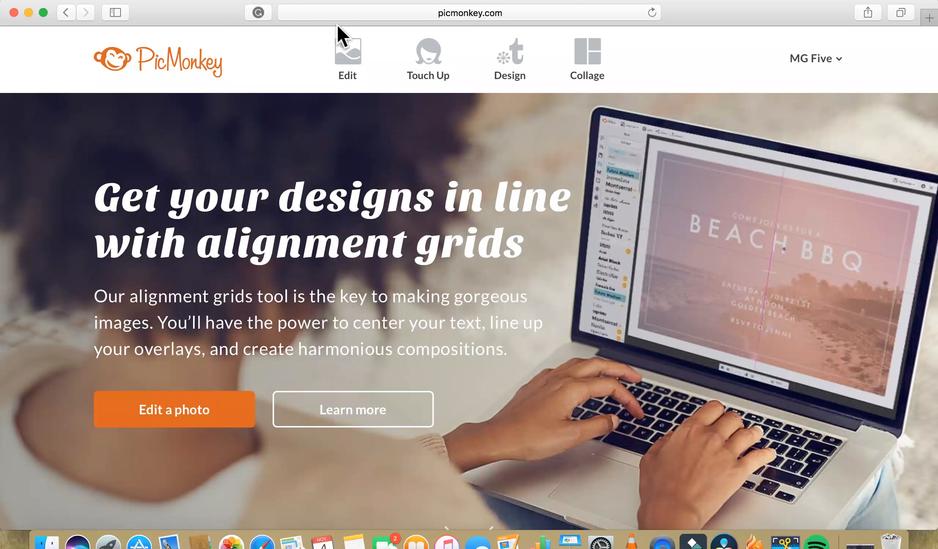
Start choosing a photo from the computer to edit and search for "templates" from the Téléchargements folder.
{"action": "mouse_move", "coordinate": [369, 73]}
{"action": "left_click", "coordinate": [359, 58]}
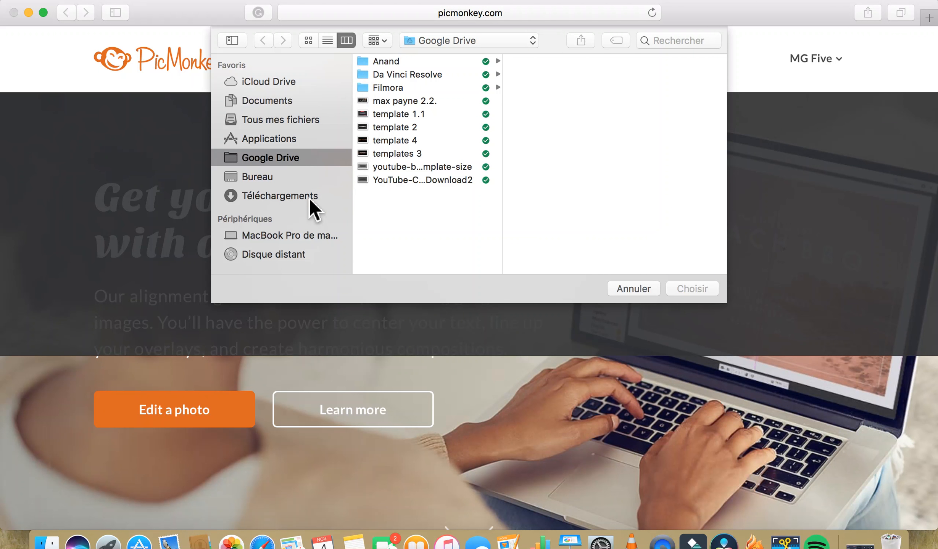
{"action": "left_click", "coordinate": [313, 210]}
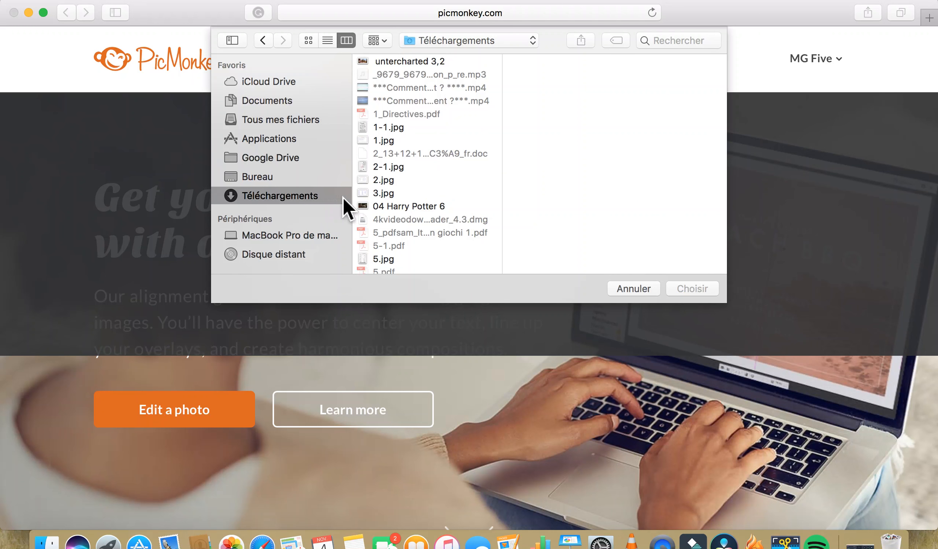
{"action": "left_click", "coordinate": [650, 42]}
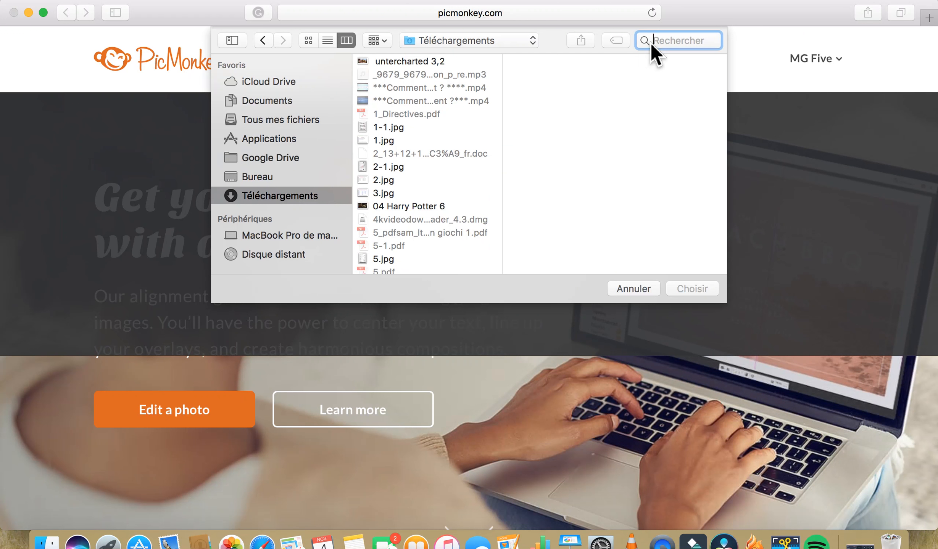
{"action": "type", "text": "te"}
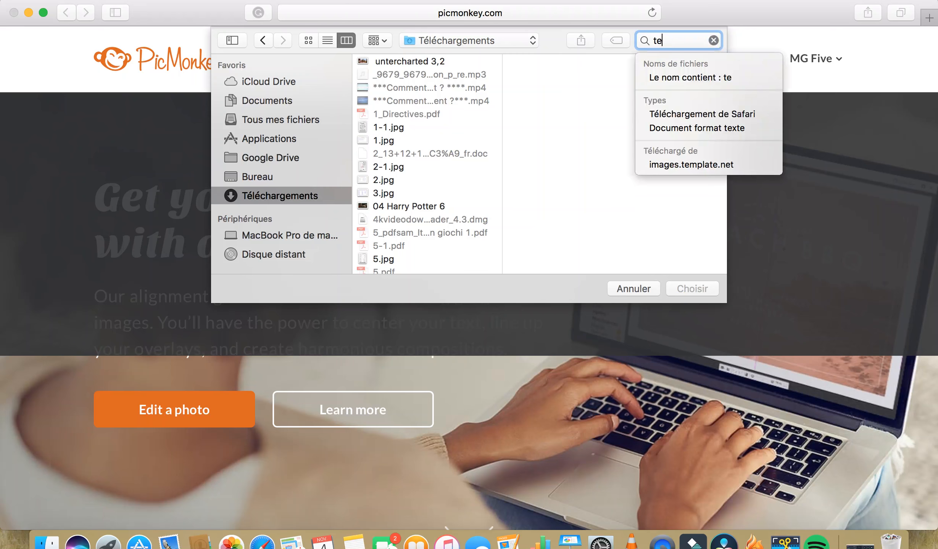
{"action": "type", "text": "mplates"}
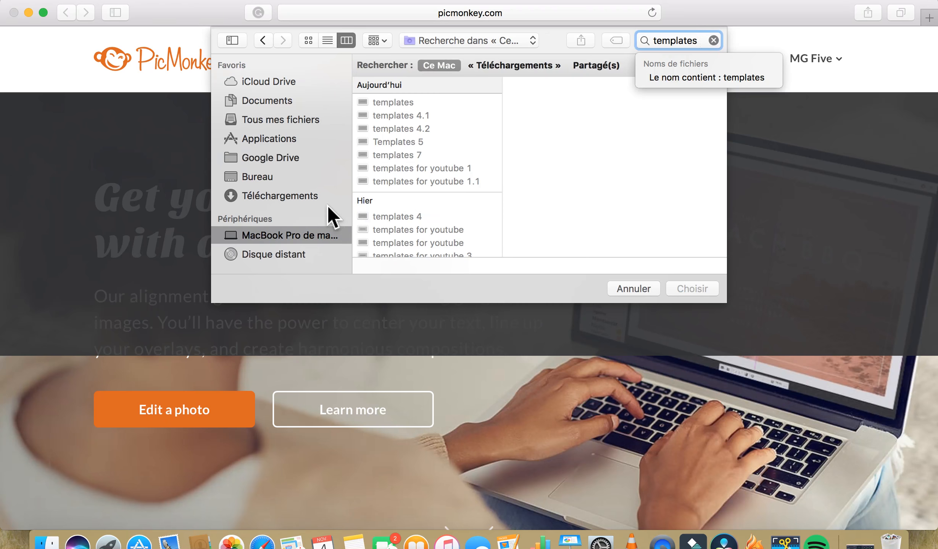
{"action": "left_click", "coordinate": [316, 208]}
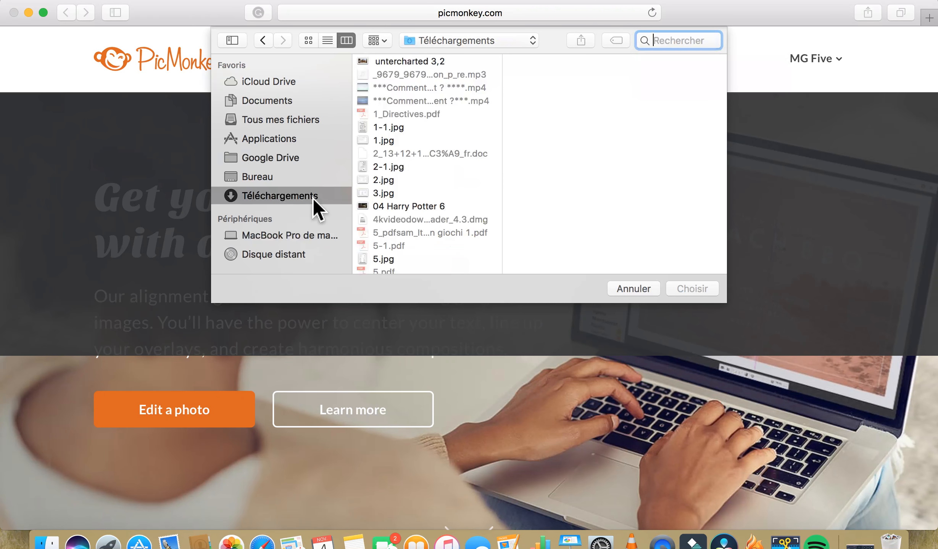
Look through the files in the Téléchargements folder for the channel art template.
{"action": "left_click", "coordinate": [394, 195]}
{"action": "key", "text": "Down"}
{"action": "key", "text": "Down"}
{"action": "key", "text": "Down"}
{"action": "key", "text": "Down"}
{"action": "key", "text": "Down"}
{"action": "key", "text": "Down"}
{"action": "key", "text": "Down"}
{"action": "key", "text": "Down"}
{"action": "key", "text": "Down"}
{"action": "key", "text": "Down"}
{"action": "key", "text": "Down"}
{"action": "key", "text": "Down"}
{"action": "key", "text": "Down"}
{"action": "key", "text": "Down"}
{"action": "key", "text": "Down"}
{"action": "key", "text": "Down"}
{"action": "key", "text": "Down"}
{"action": "key", "text": "Down"}
{"action": "key", "text": "Down"}
{"action": "key", "text": "Down"}
{"action": "key", "text": "Down"}
Preview the template images in the Google Drive folder and open the grey YouTube banner size template for editing.
{"action": "left_click", "coordinate": [254, 158]}
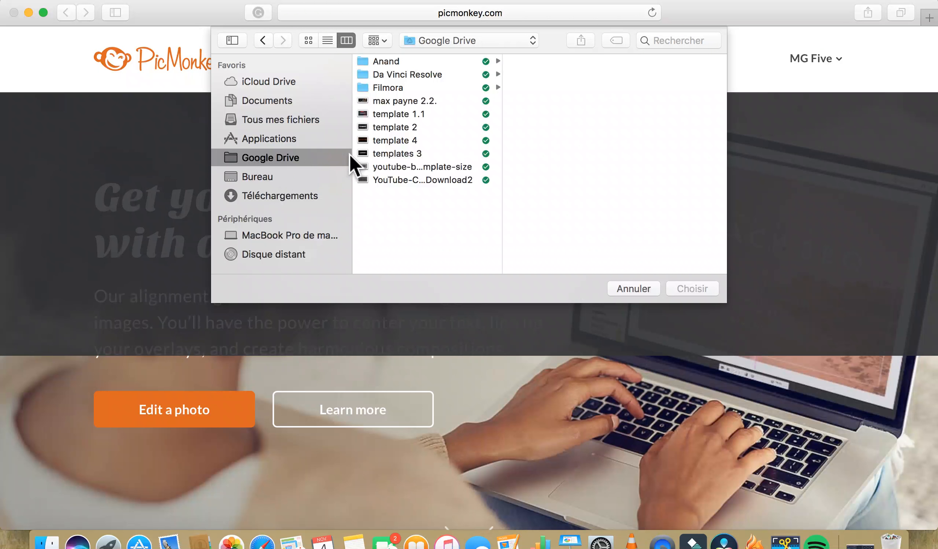
{"action": "left_click", "coordinate": [373, 118]}
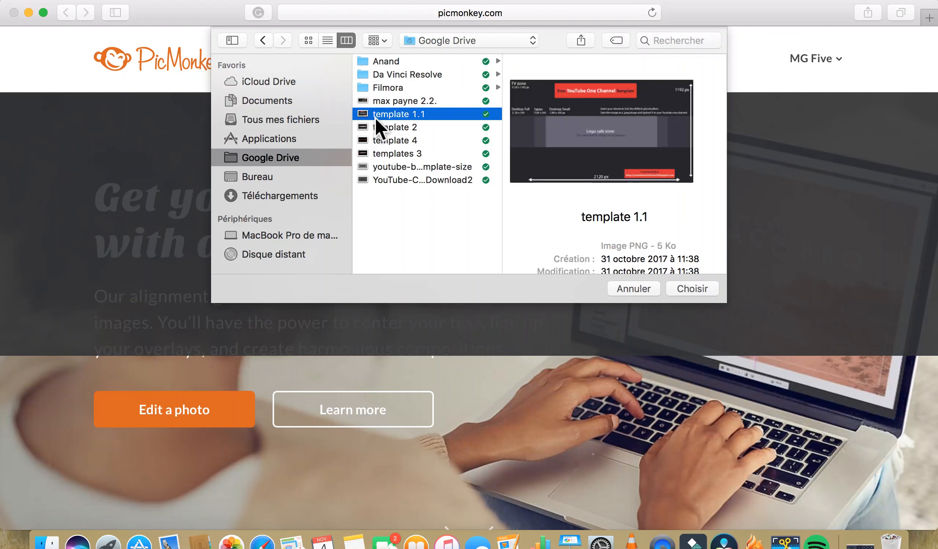
{"action": "left_click", "coordinate": [394, 128]}
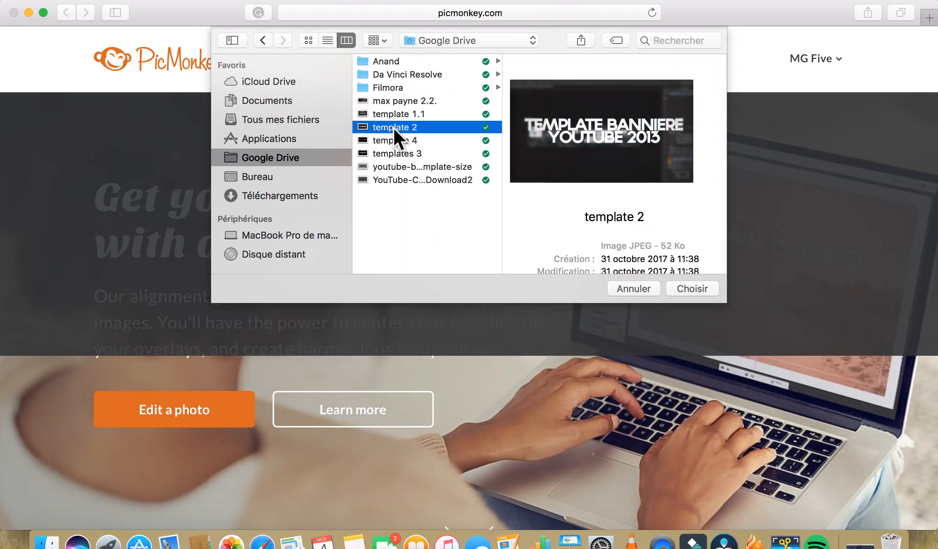
{"action": "left_click", "coordinate": [393, 140]}
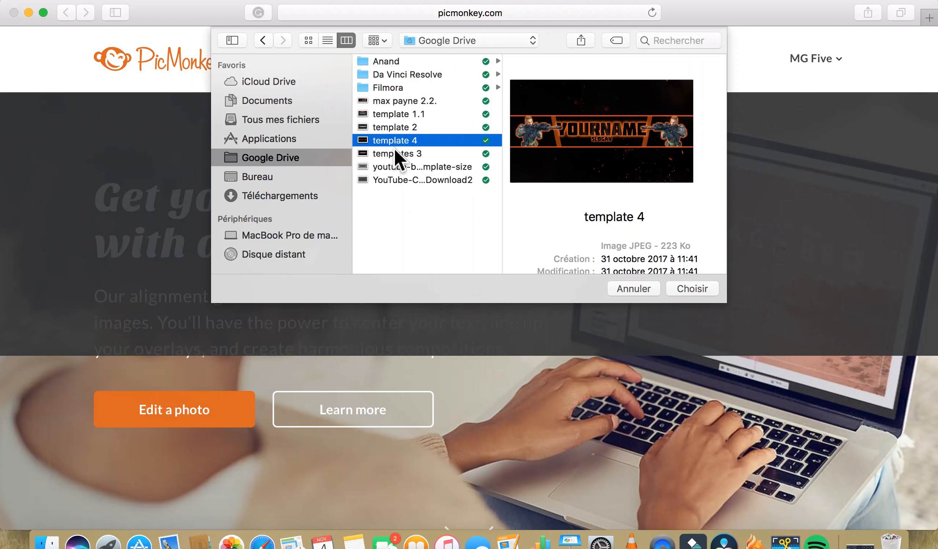
{"action": "left_click", "coordinate": [394, 154]}
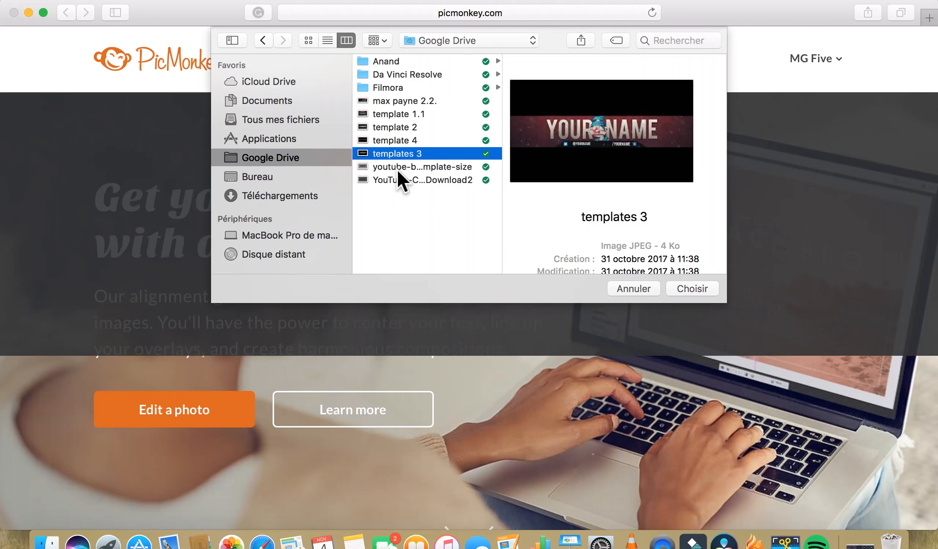
{"action": "left_click", "coordinate": [397, 169]}
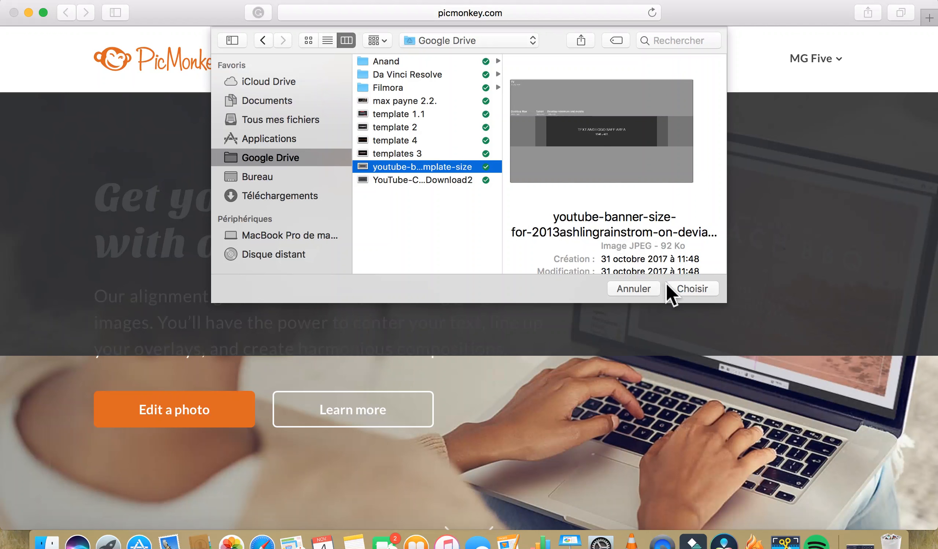
{"action": "left_click", "coordinate": [680, 289]}
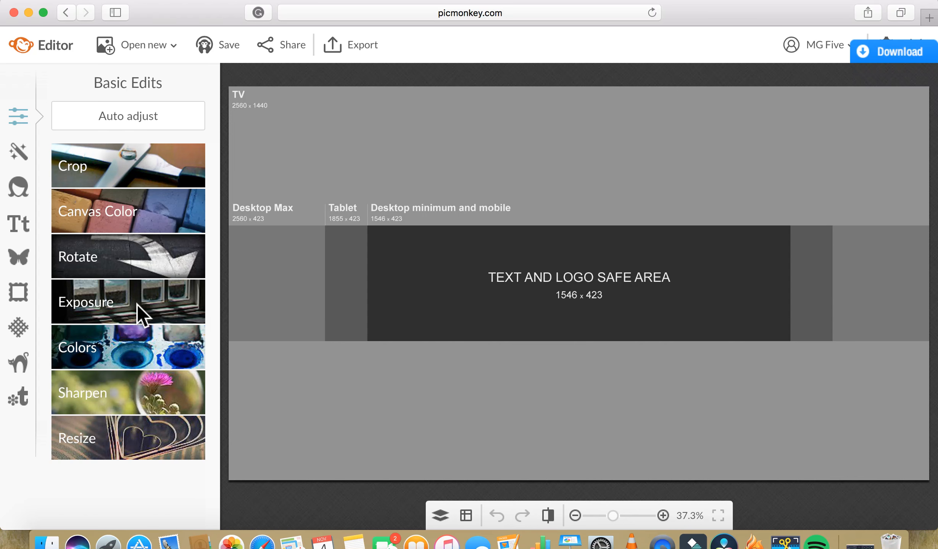
Add a black rectangle from the Geometric overlays to the grey area above the text and logo safe area.
{"action": "left_click", "coordinate": [17, 262]}
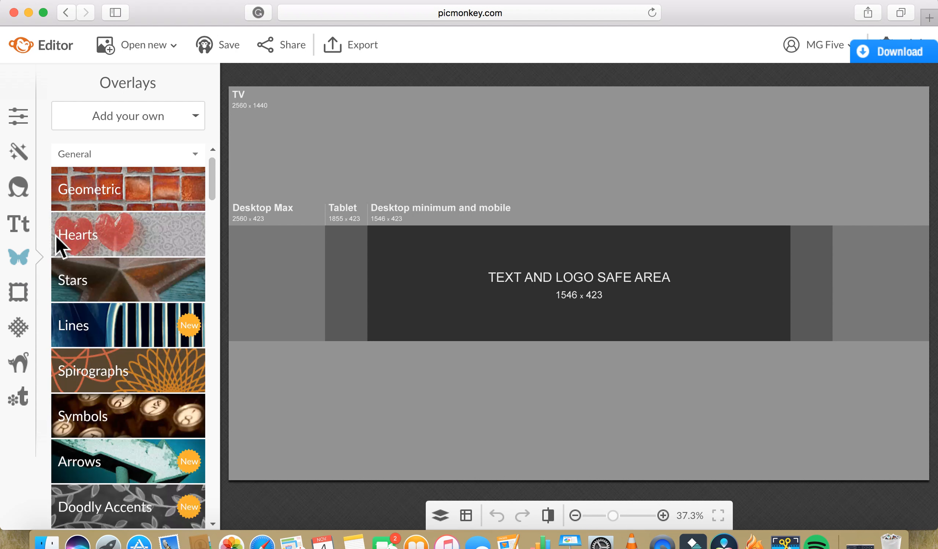
{"action": "left_click", "coordinate": [94, 188]}
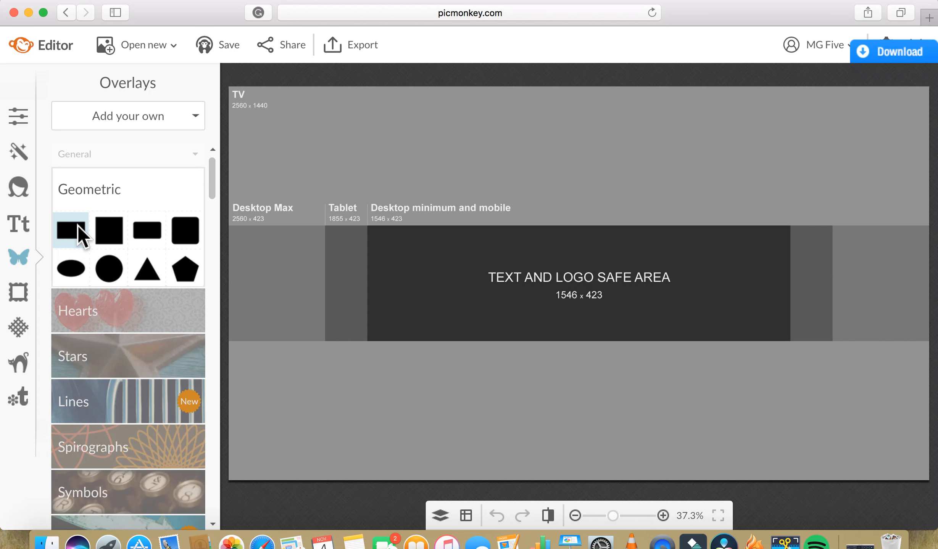
{"action": "left_click_drag", "start_coordinate": [78, 225], "coordinate": [404, 166]}
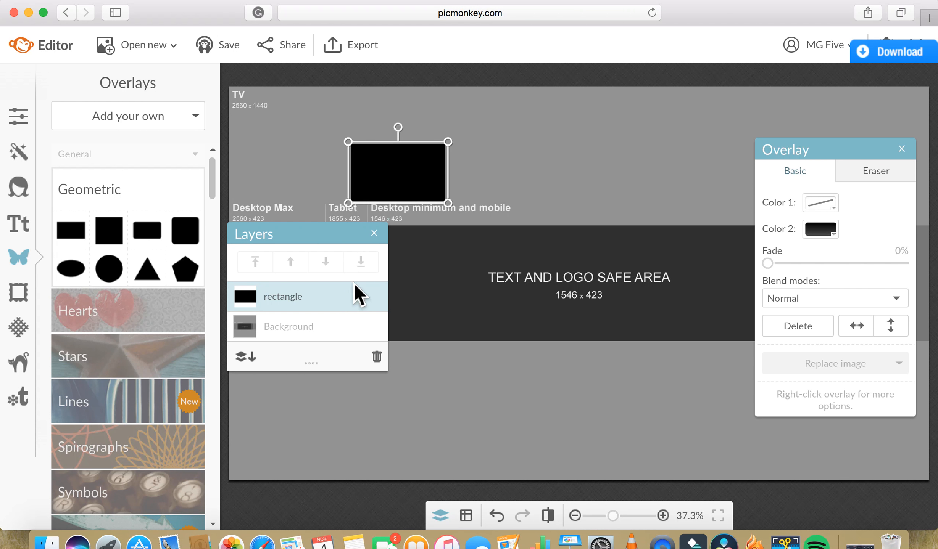
Stretch the rectangle into a wide black band from beyond the left canvas edge, resting on the top of the safe area strip.
{"action": "left_click_drag", "start_coordinate": [317, 235], "coordinate": [387, 372]}
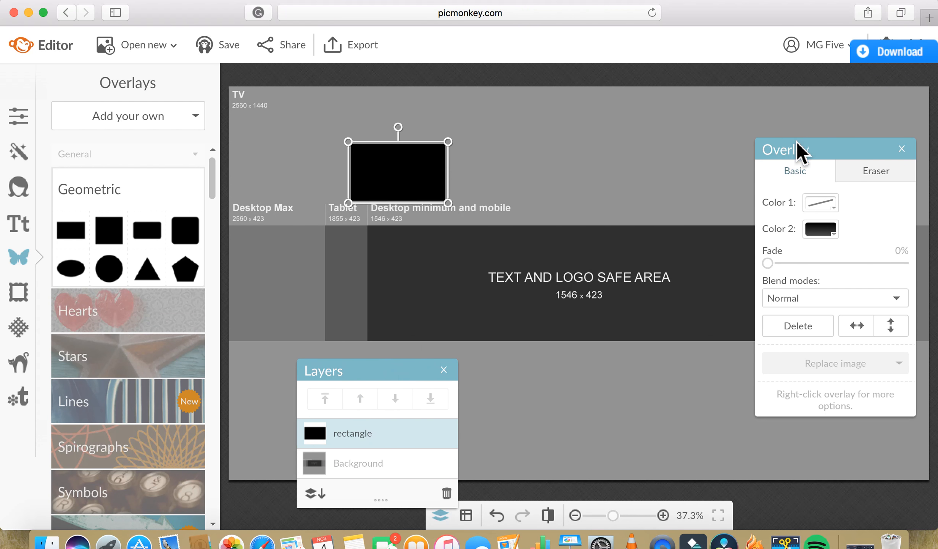
{"action": "left_click_drag", "start_coordinate": [793, 155], "coordinate": [787, 389]}
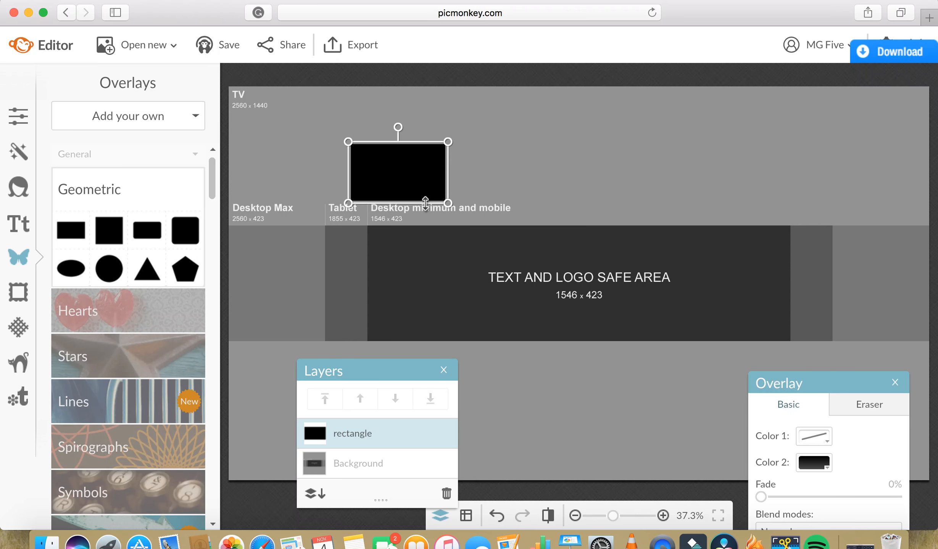
{"action": "left_click_drag", "start_coordinate": [449, 204], "coordinate": [509, 229]}
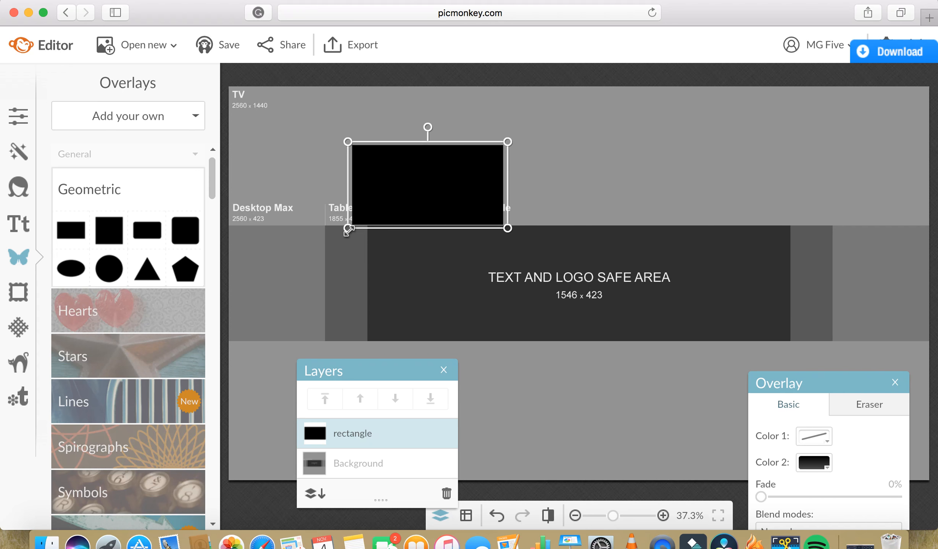
{"action": "left_click_drag", "start_coordinate": [345, 230], "coordinate": [206, 230]}
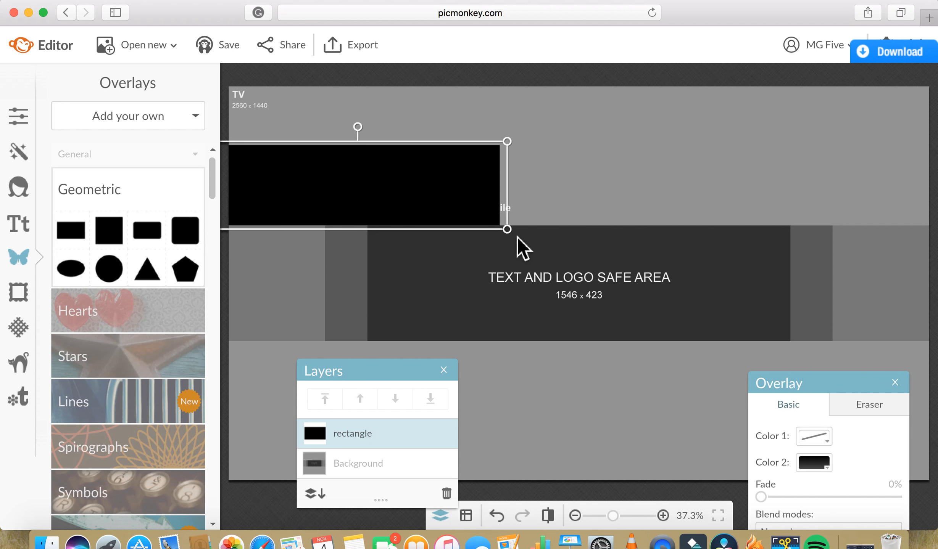
{"action": "left_click_drag", "start_coordinate": [507, 228], "coordinate": [851, 229]}
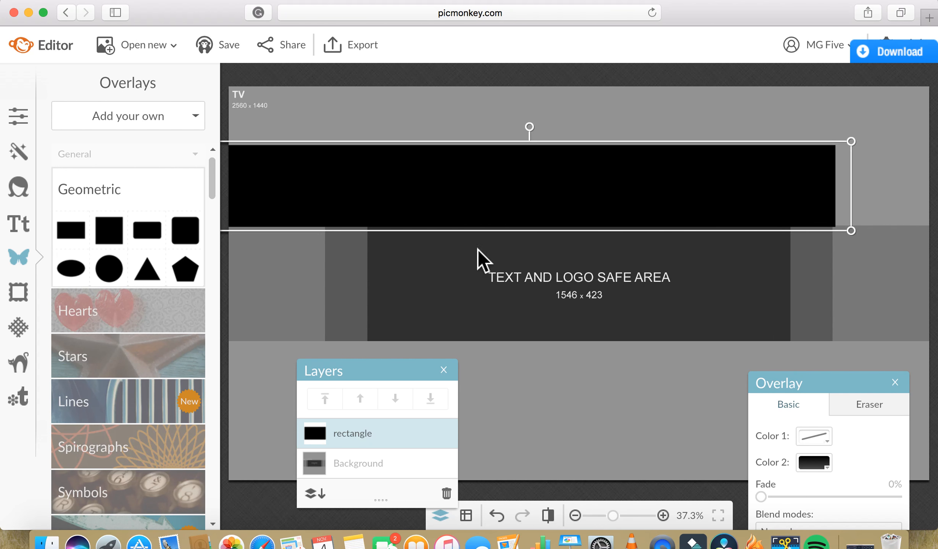
Add a second rectangle to extend the upper black band to the right canvas edge and even out its top edge.
{"action": "left_click_drag", "start_coordinate": [194, 228], "coordinate": [818, 176]}
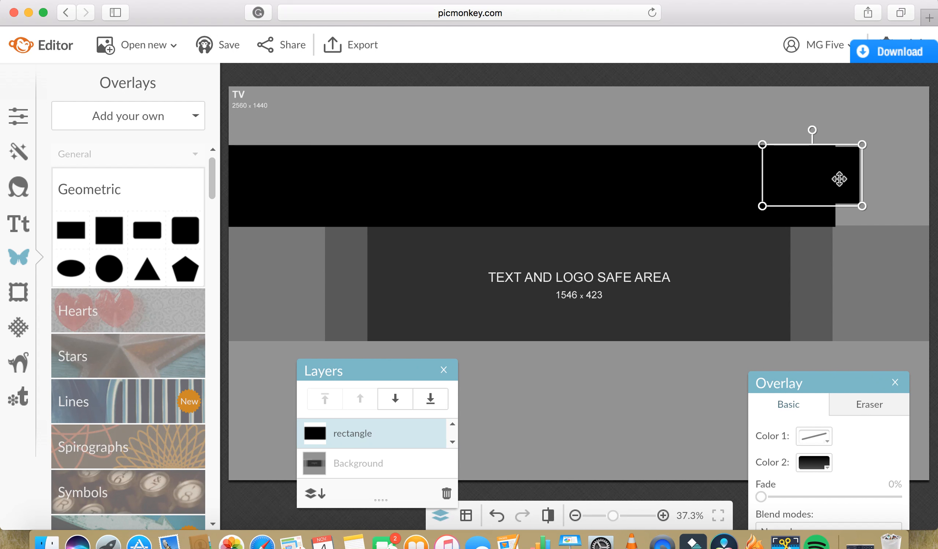
{"action": "left_click_drag", "start_coordinate": [862, 204], "coordinate": [931, 228]}
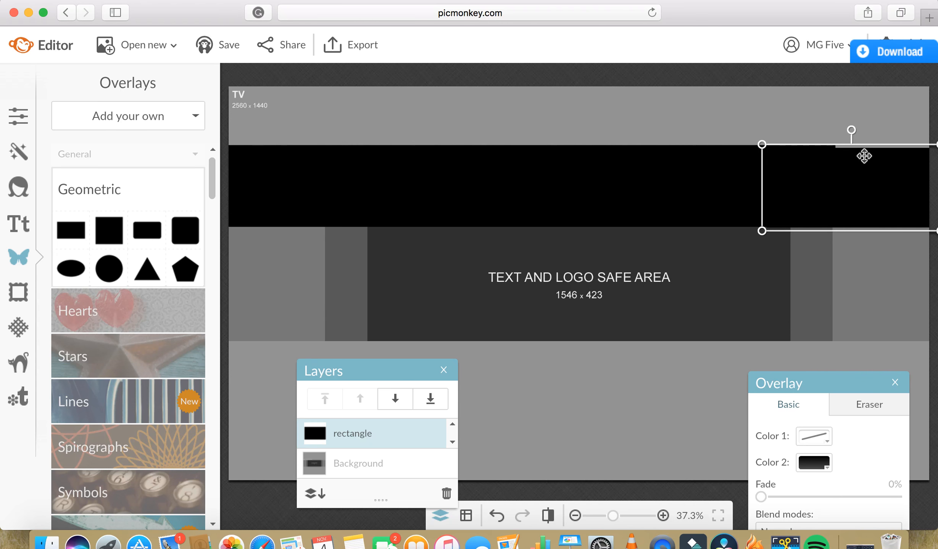
{"action": "left_click_drag", "start_coordinate": [859, 150], "coordinate": [859, 145]}
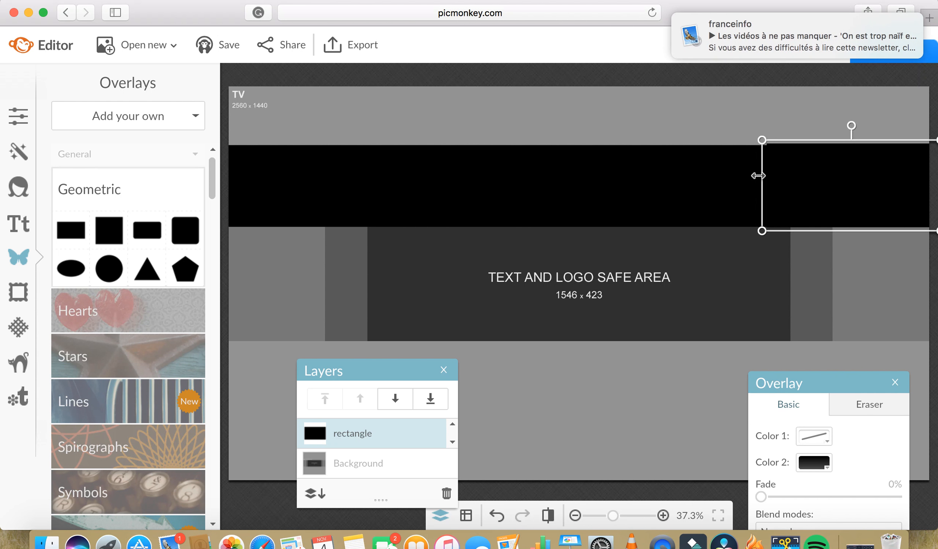
{"action": "left_click", "coordinate": [755, 177]}
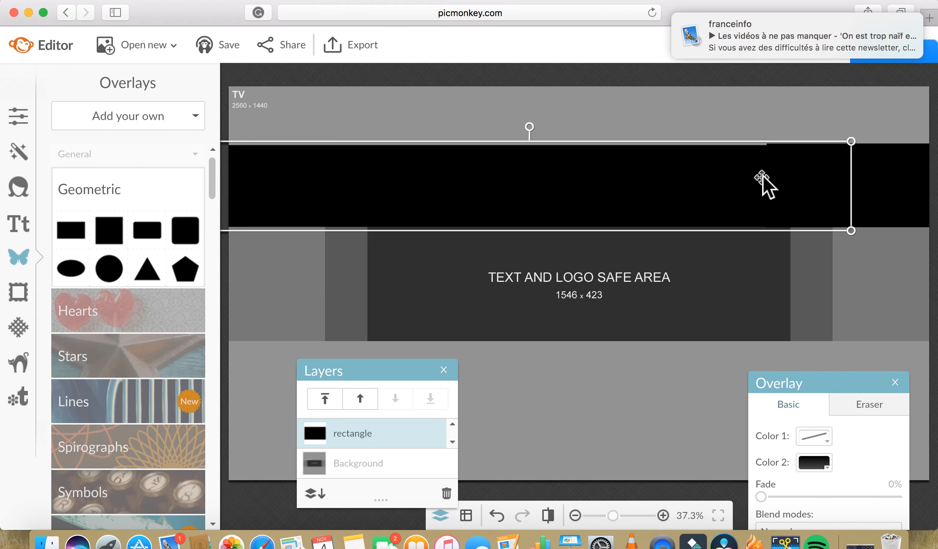
{"action": "left_click_drag", "start_coordinate": [748, 150], "coordinate": [750, 148]}
{"action": "left_click", "coordinate": [718, 130]}
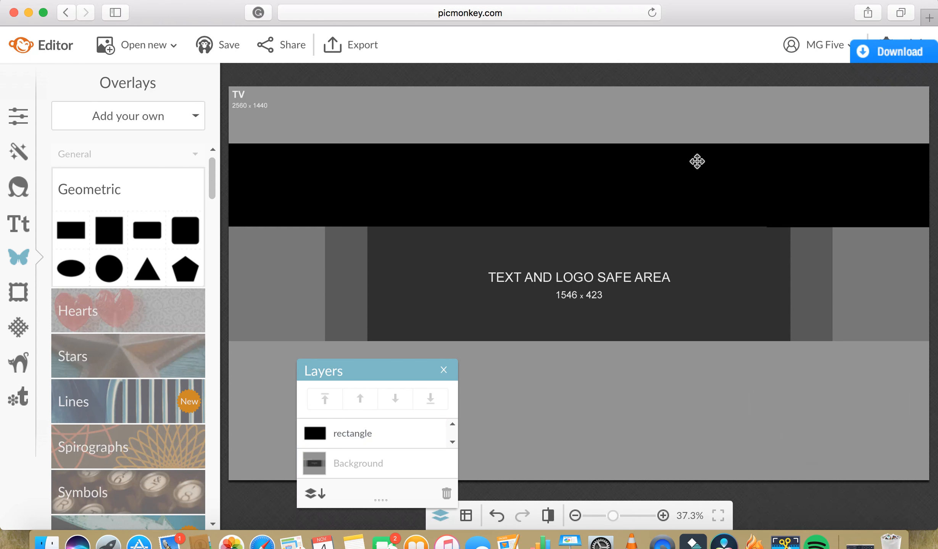
Add a rectangle below the safe area strip and stretch it into a black band from the left canvas edge, flush with the strip.
{"action": "left_click_drag", "start_coordinate": [421, 374], "coordinate": [424, 467]}
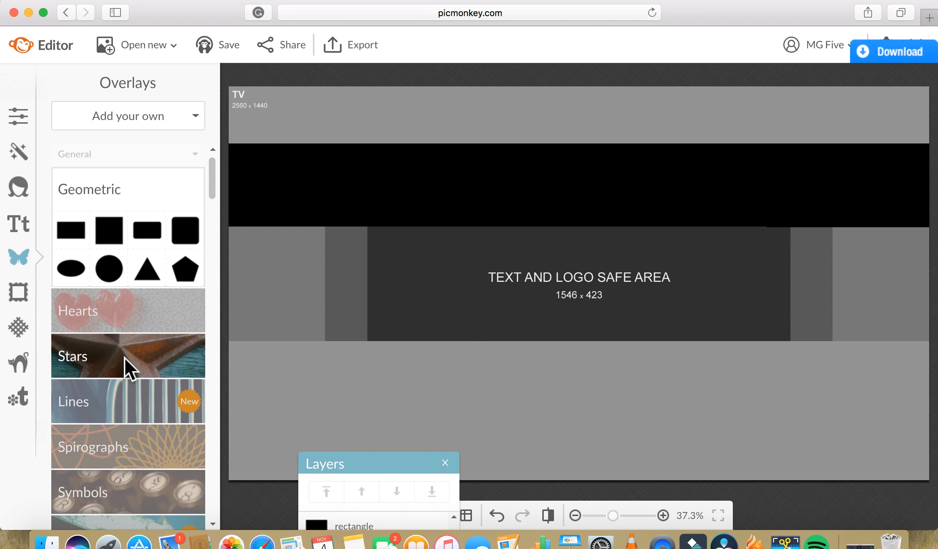
{"action": "left_click", "coordinate": [70, 240]}
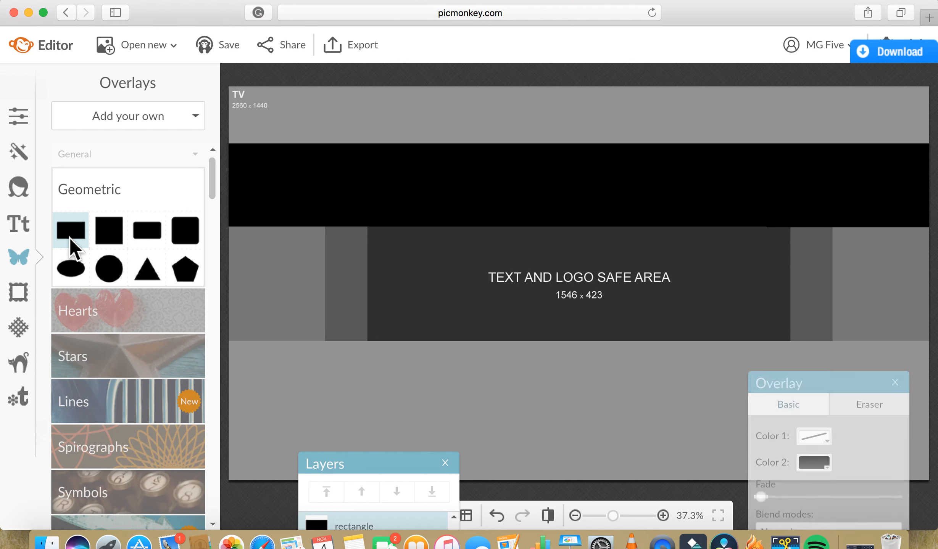
{"action": "left_click", "coordinate": [73, 247]}
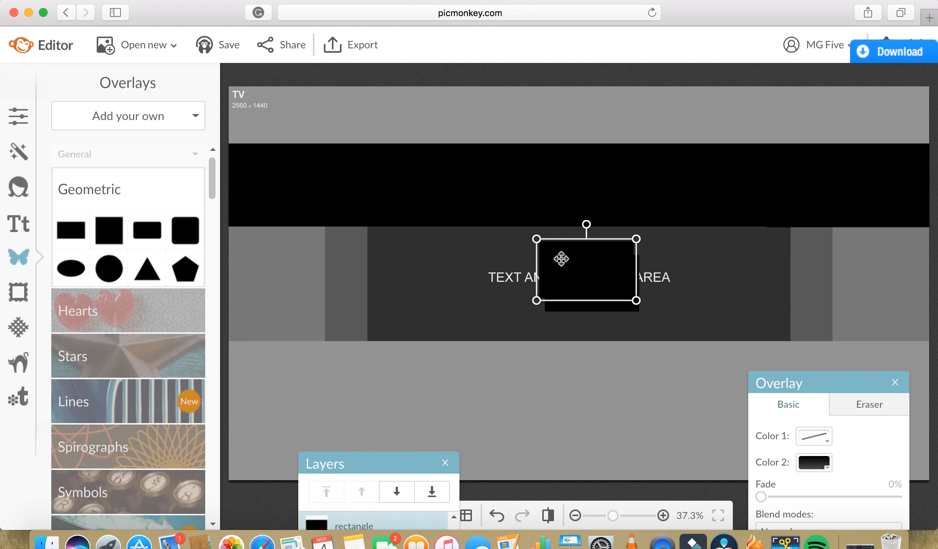
{"action": "left_click_drag", "start_coordinate": [562, 261], "coordinate": [258, 428]}
{"action": "left_click_drag", "start_coordinate": [588, 422], "coordinate": [808, 421]}
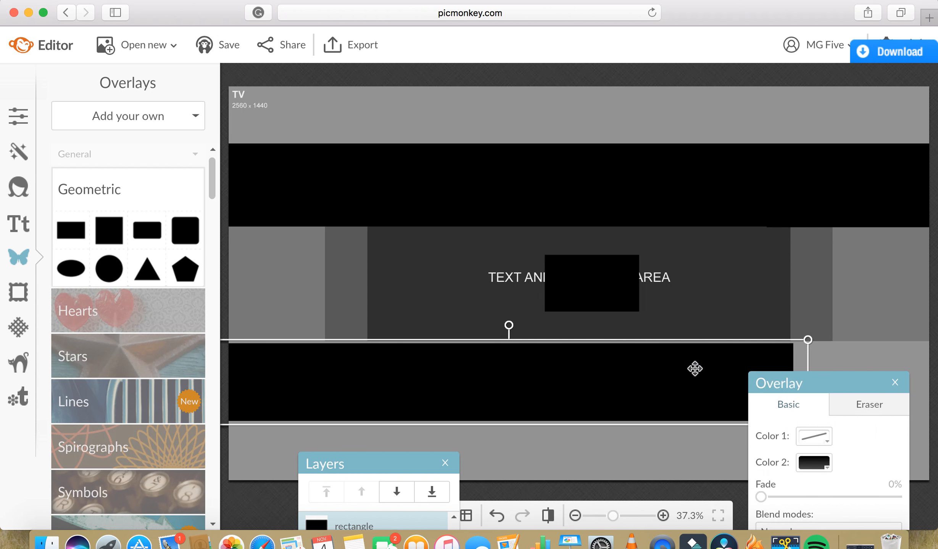
{"action": "left_click_drag", "start_coordinate": [666, 343], "coordinate": [668, 339]}
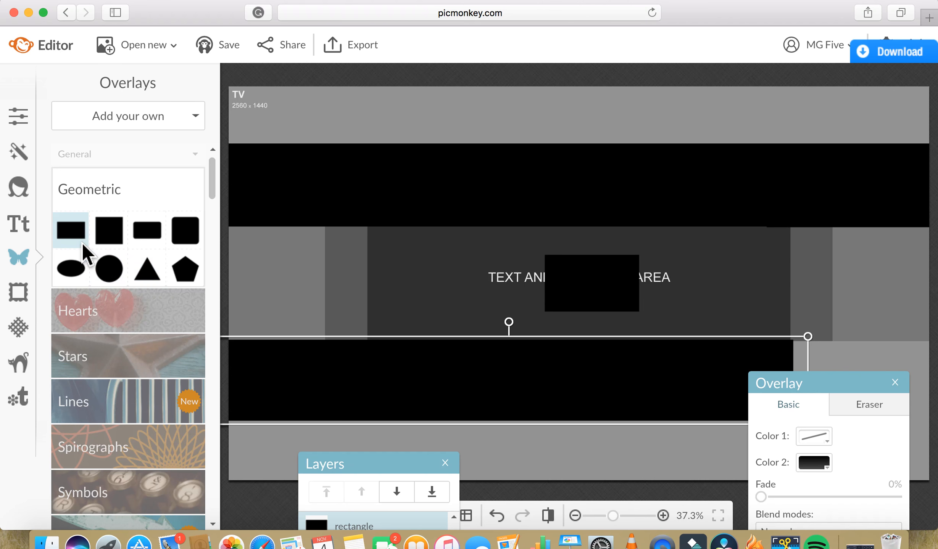
Add another black rectangle from the Geometric overlays and place it in the grey gap at the right end of the lower black band.
{"action": "left_click_drag", "start_coordinate": [70, 230], "coordinate": [836, 331]}
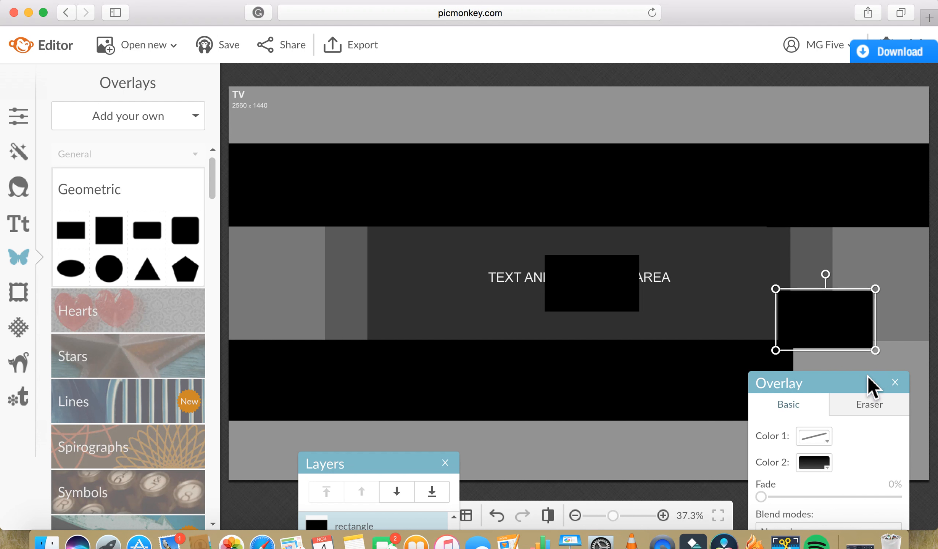
{"action": "left_click_drag", "start_coordinate": [871, 382], "coordinate": [677, 407]}
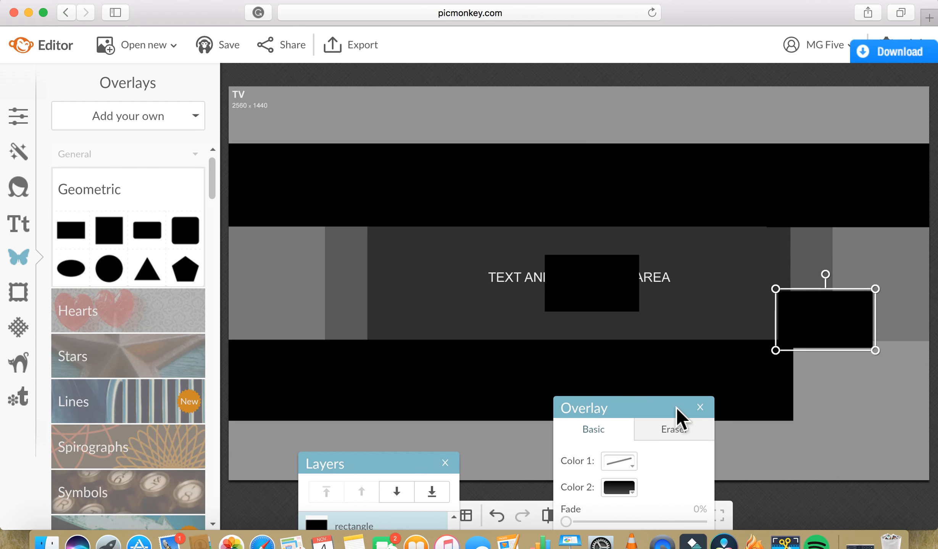
{"action": "left_click_drag", "start_coordinate": [820, 313], "coordinate": [860, 418]}
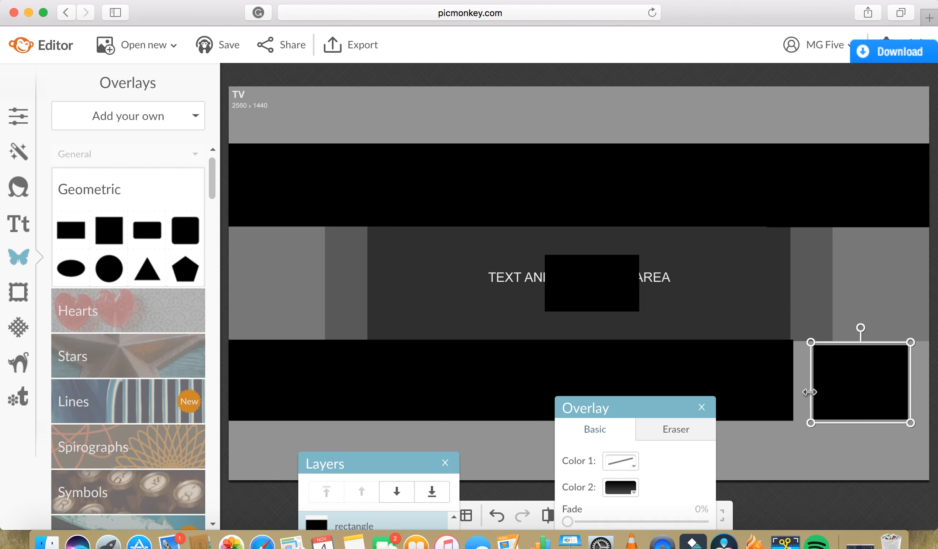
Stretch the new rectangle to overlap the lower black band, reach the right canvas edge and align with the band's upper and lower edges.
{"action": "left_click_drag", "start_coordinate": [809, 392], "coordinate": [786, 396]}
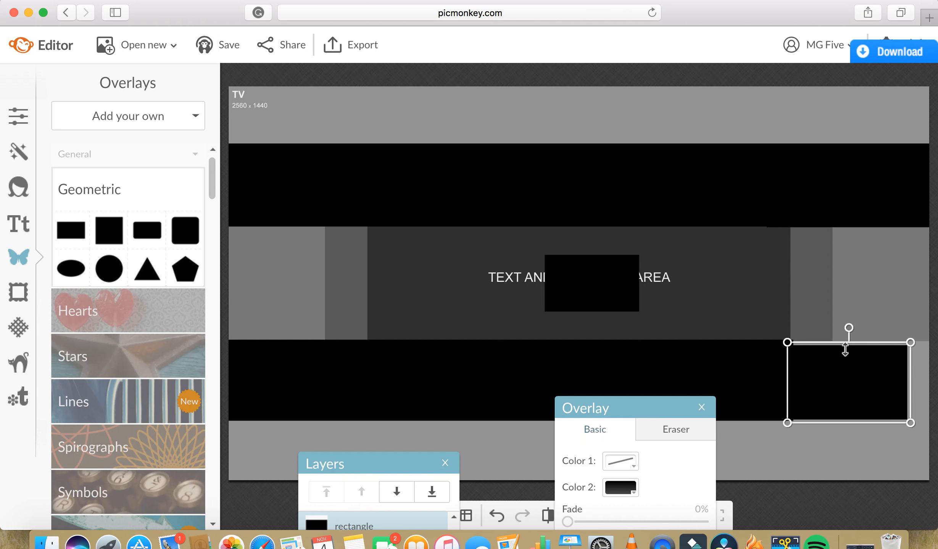
{"action": "left_click_drag", "start_coordinate": [843, 347], "coordinate": [841, 342]}
{"action": "left_click_drag", "start_coordinate": [910, 369], "coordinate": [930, 369]}
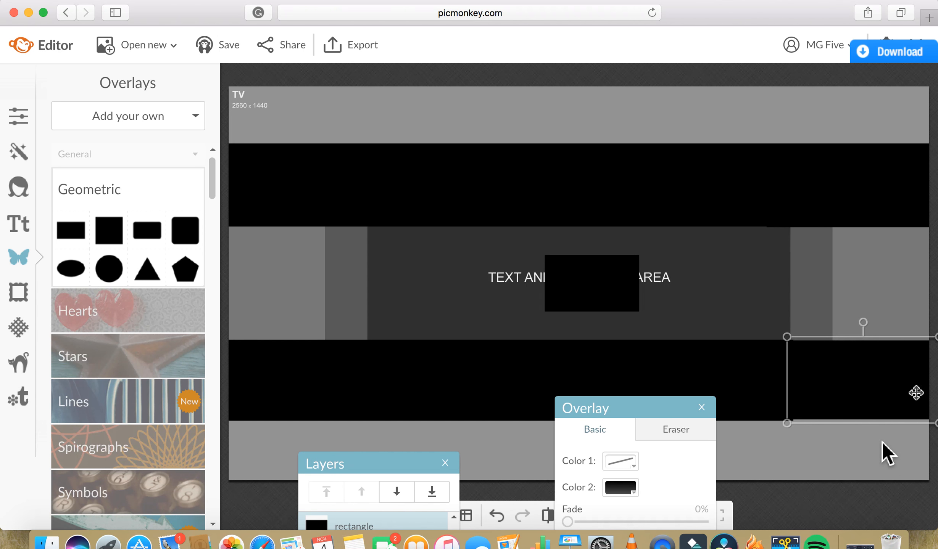
{"action": "left_click", "coordinate": [881, 450]}
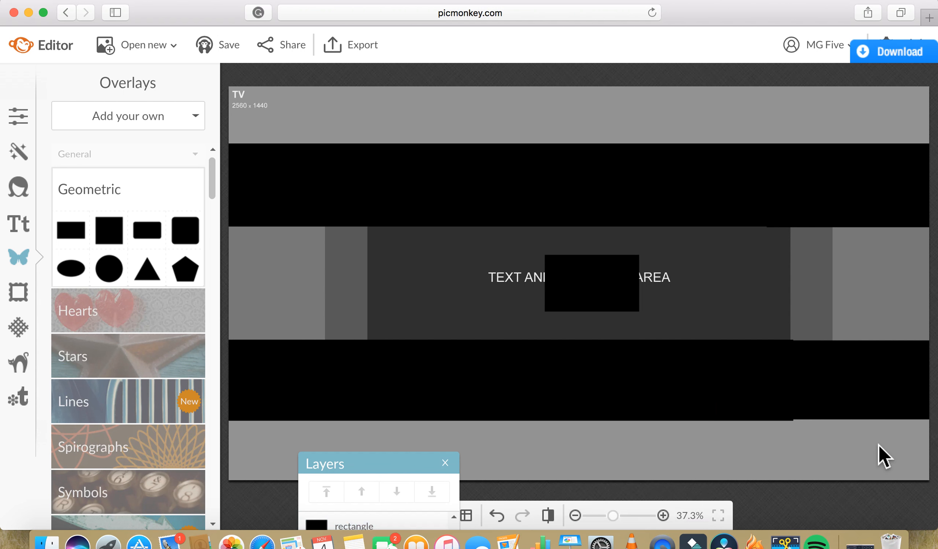
{"action": "left_click", "coordinate": [822, 414]}
{"action": "left_click_drag", "start_coordinate": [823, 417], "coordinate": [822, 420]}
{"action": "left_click", "coordinate": [816, 451]}
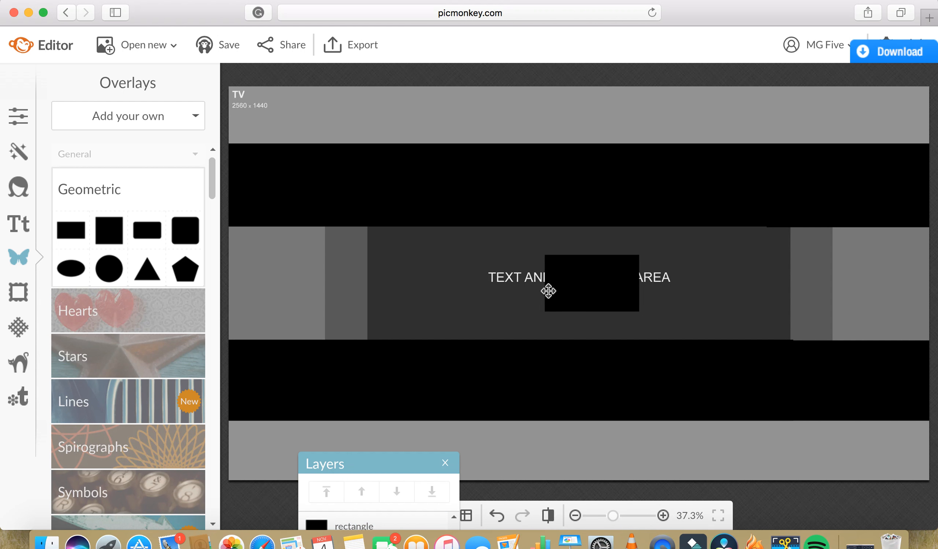
Move the stray black rectangle off the safe area text and onto the upper black band.
{"action": "left_click", "coordinate": [560, 287]}
{"action": "left_click_drag", "start_coordinate": [561, 288], "coordinate": [781, 176]}
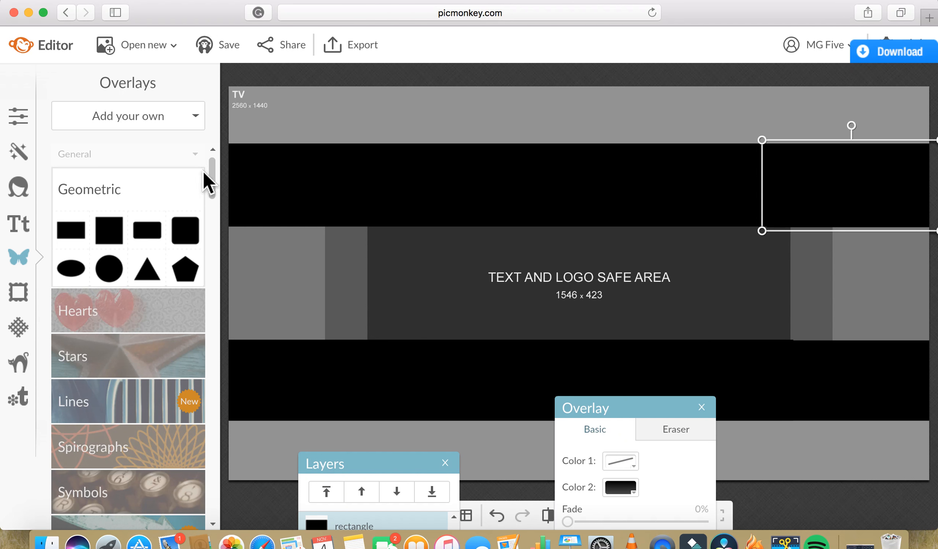
Add the image "assasines creed_ncsa_293408" from the computer's Downloads folder as an overlay.
{"action": "left_click", "coordinate": [153, 124]}
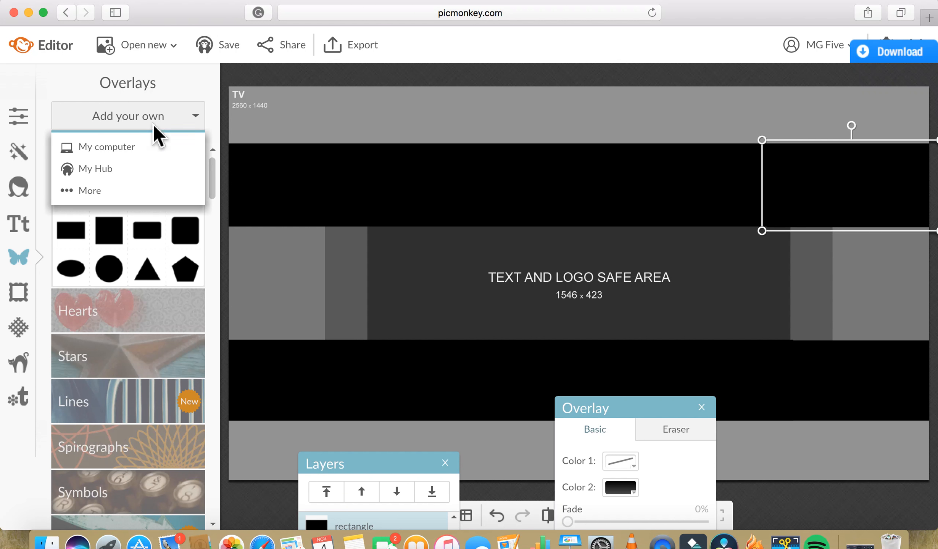
{"action": "left_click", "coordinate": [142, 148]}
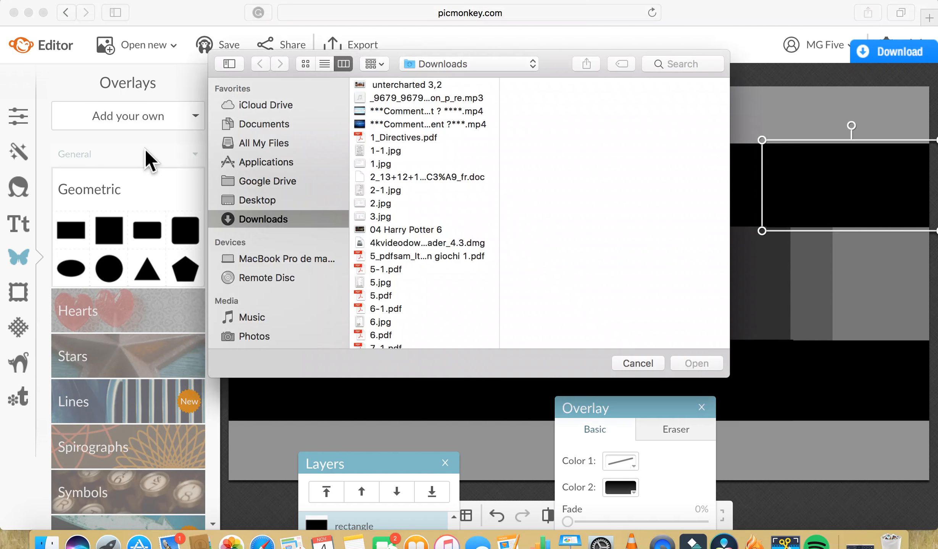
{"action": "left_click", "coordinate": [378, 164]}
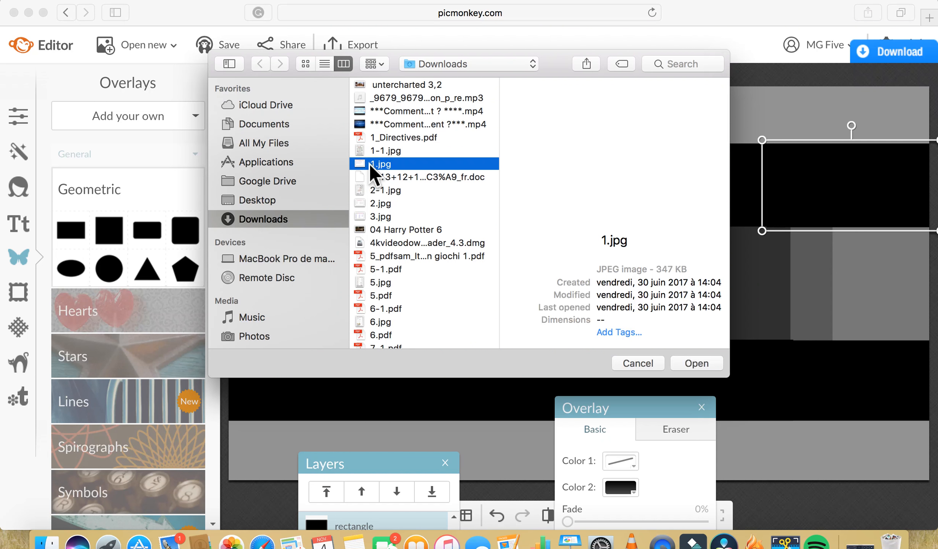
{"action": "left_click", "coordinate": [365, 86]}
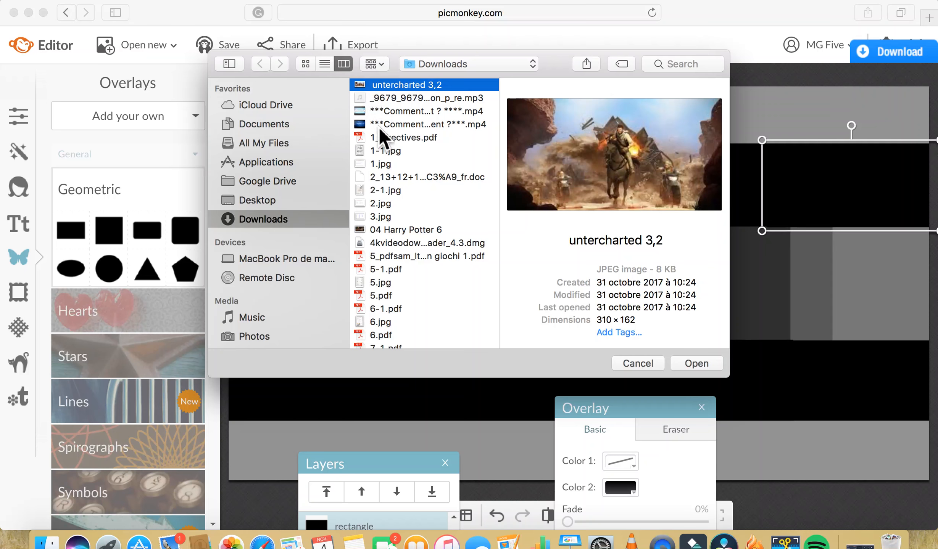
{"action": "left_click", "coordinate": [418, 268]}
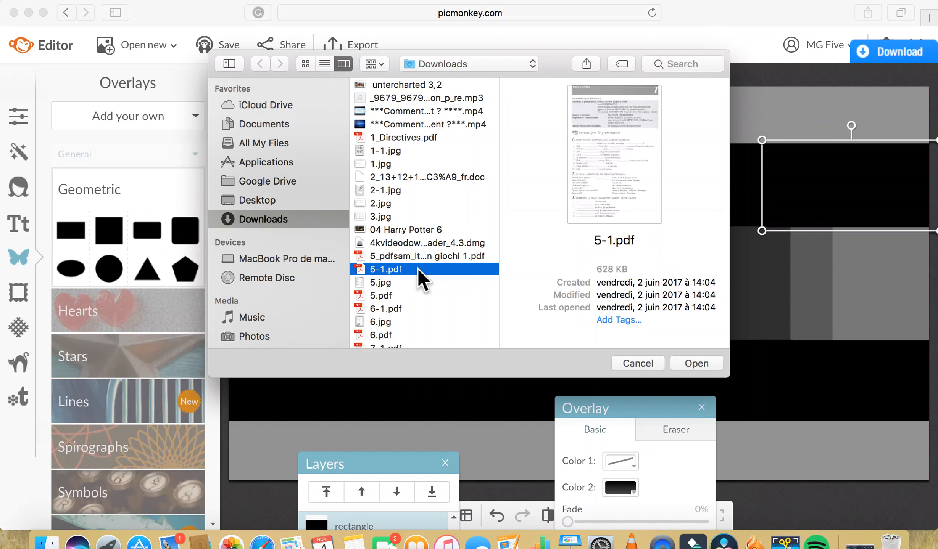
{"action": "key", "text": "Down"}
{"action": "key", "text": "Down"}
{"action": "key", "text": "Down"}
{"action": "key", "text": "Down"}
{"action": "key", "text": "Down"}
{"action": "key", "text": "Down"}
{"action": "key", "text": "Down"}
{"action": "key", "text": "Down"}
{"action": "key", "text": "Down"}
{"action": "key", "text": "Down"}
{"action": "key", "text": "Down"}
{"action": "key", "text": "Down"}
{"action": "key", "text": "Down"}
{"action": "key", "text": "Down"}
{"action": "key", "text": "Down"}
{"action": "key", "text": "Down"}
{"action": "key", "text": "Down"}
{"action": "key", "text": "Down"}
{"action": "key", "text": "Down"}
{"action": "key", "text": "Down"}
{"action": "key", "text": "Down"}
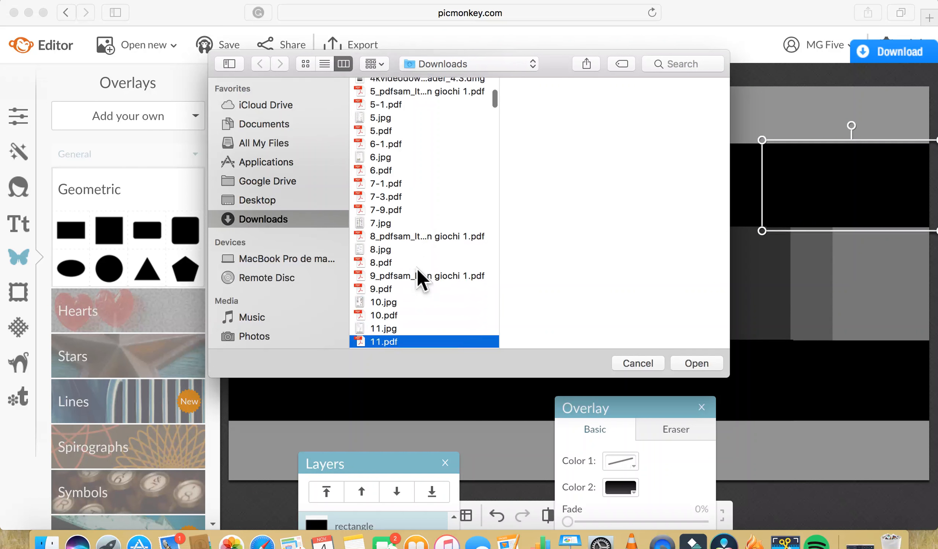
{"action": "key", "text": "Down"}
{"action": "key", "text": "Down"}
{"action": "key", "text": "Down"}
{"action": "key", "text": "Down"}
{"action": "key", "text": "Down"}
{"action": "key", "text": "Down"}
{"action": "key", "text": "Down"}
{"action": "key", "text": "Down"}
{"action": "key", "text": "Down"}
{"action": "key", "text": "Down"}
{"action": "key", "text": "Down"}
{"action": "key", "text": "Down"}
{"action": "key", "text": "Down"}
{"action": "key", "text": "Down"}
{"action": "key", "text": "Down"}
{"action": "key", "text": "Down"}
{"action": "key", "text": "Down"}
{"action": "key", "text": "Down"}
{"action": "key", "text": "Down"}
{"action": "key", "text": "Down"}
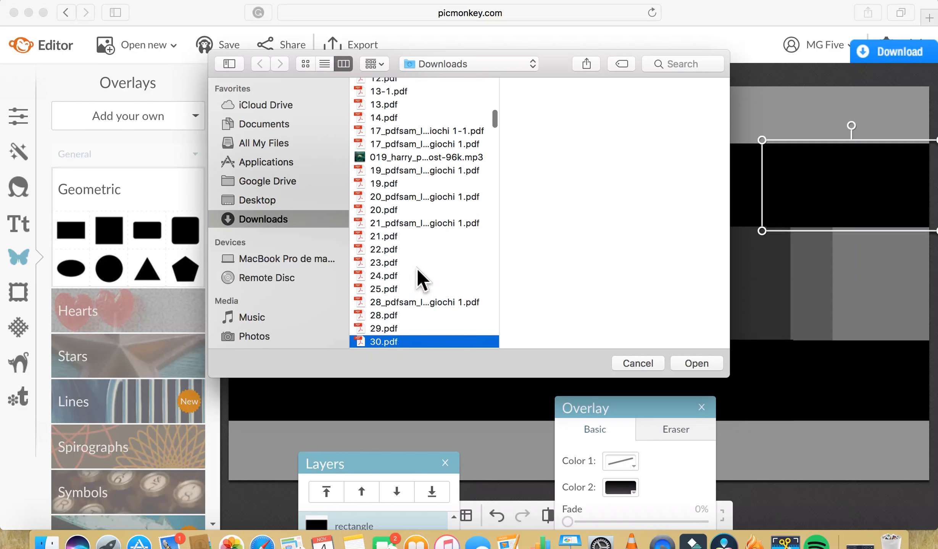
{"action": "key", "text": "Down"}
{"action": "key", "text": "Down"}
{"action": "key", "text": "Down"}
{"action": "key", "text": "Down"}
{"action": "key", "text": "Down"}
{"action": "key", "text": "Down"}
{"action": "key", "text": "Down"}
{"action": "key", "text": "Down"}
{"action": "key", "text": "Down"}
{"action": "key", "text": "Down"}
{"action": "key", "text": "Down"}
{"action": "key", "text": "Down"}
{"action": "key", "text": "Down"}
{"action": "key", "text": "Down"}
{"action": "key", "text": "Down"}
{"action": "key", "text": "Down"}
{"action": "key", "text": "Down"}
{"action": "key", "text": "Down"}
{"action": "key", "text": "Down"}
{"action": "key", "text": "Down"}
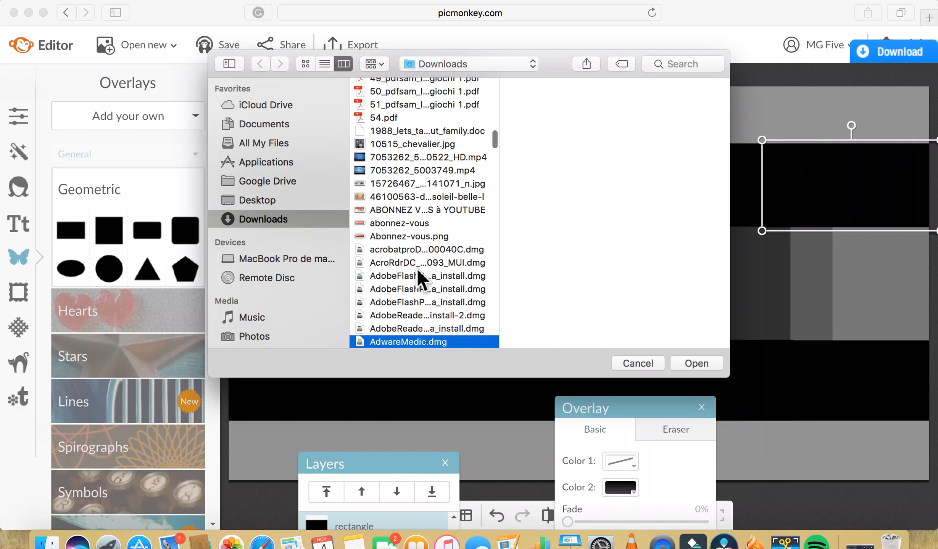
{"action": "key", "text": "Down"}
{"action": "key", "text": "Down"}
{"action": "key", "text": "Down"}
{"action": "key", "text": "Down"}
{"action": "key", "text": "Down"}
{"action": "key", "text": "Down"}
{"action": "key", "text": "Down"}
{"action": "key", "text": "Down"}
{"action": "key", "text": "Down"}
{"action": "key", "text": "Down"}
{"action": "key", "text": "Down"}
{"action": "key", "text": "Down"}
{"action": "key", "text": "Down"}
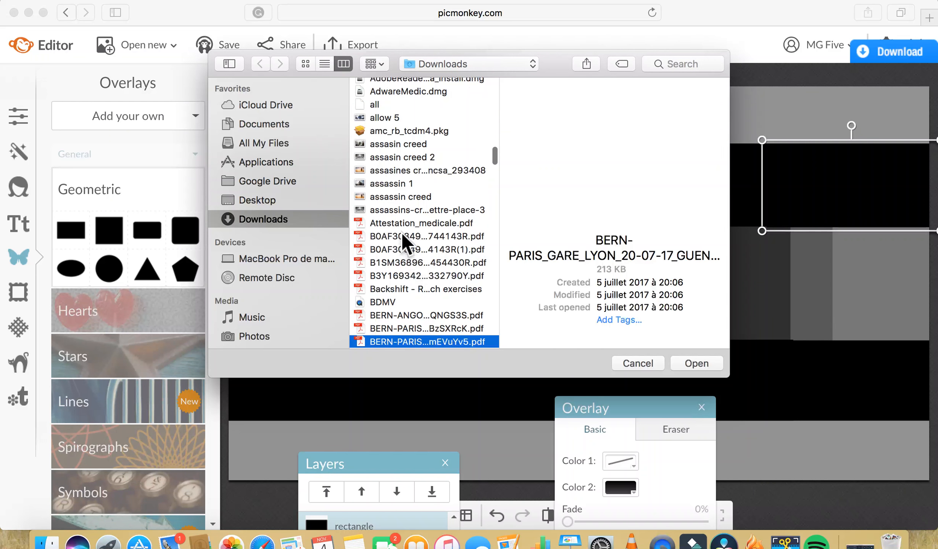
{"action": "left_click", "coordinate": [371, 173]}
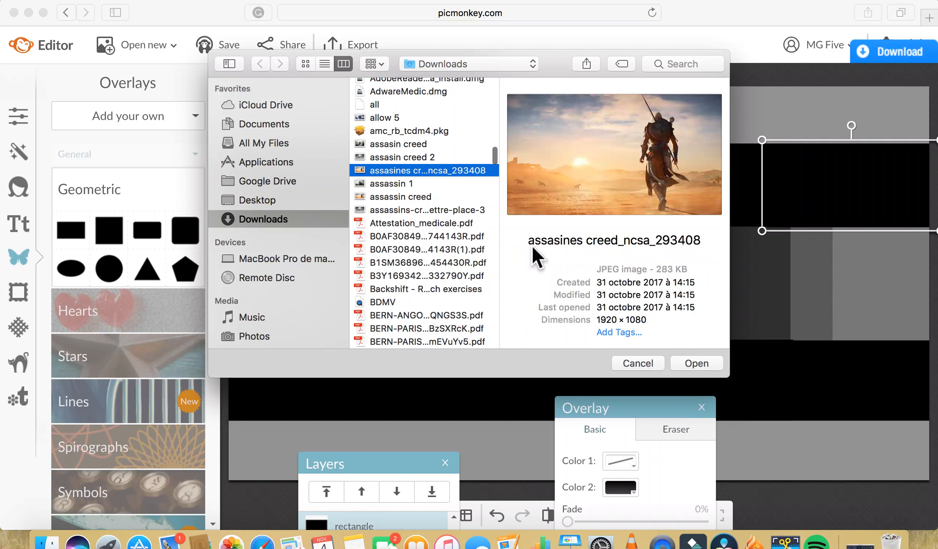
{"action": "left_click", "coordinate": [685, 362]}
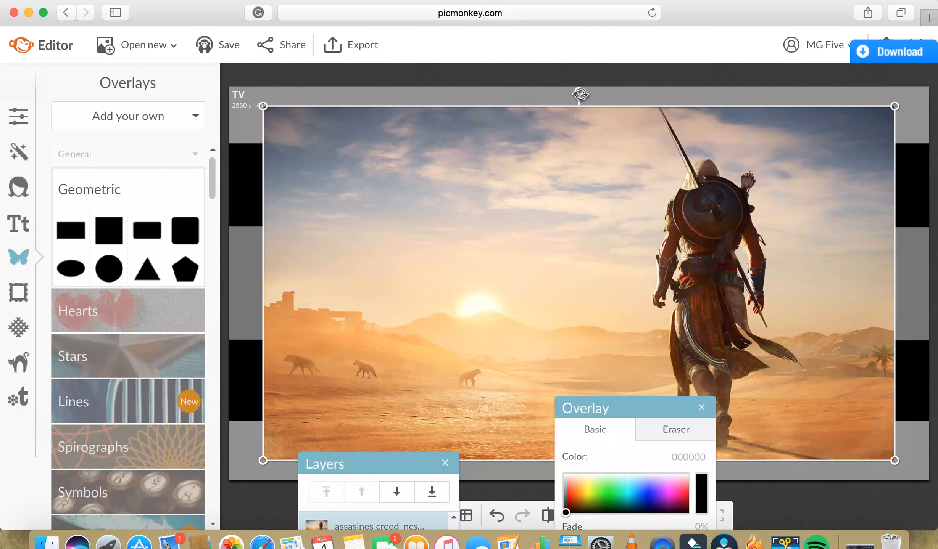
Shrink the Assassin's Creed image to fit the height of the safe area strip between the two black bands.
{"action": "left_click_drag", "start_coordinate": [579, 103], "coordinate": [592, 250]}
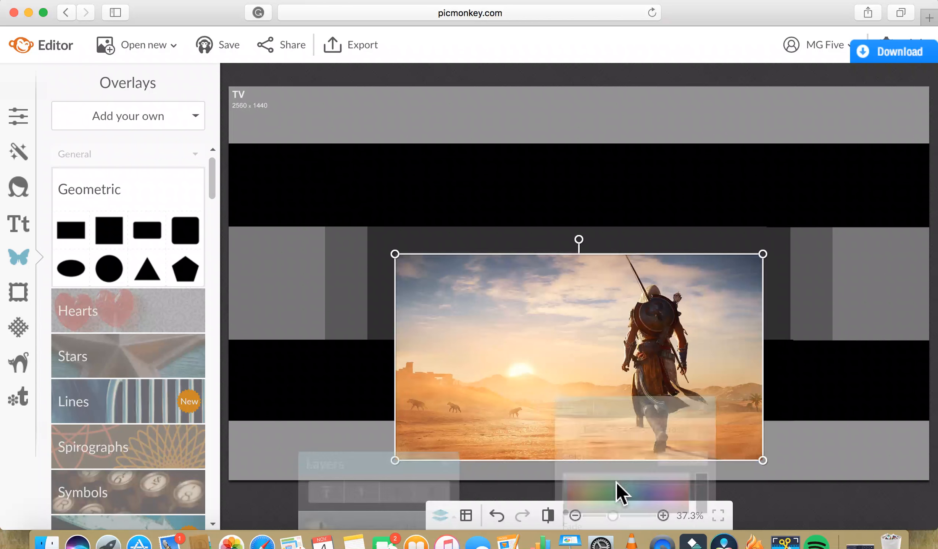
{"action": "left_click_drag", "start_coordinate": [536, 454], "coordinate": [528, 334]}
{"action": "left_click_drag", "start_coordinate": [556, 254], "coordinate": [552, 226]}
Place the Assassin's Creed image at the left end of the strip, partly beyond the canvas edge, fitted between the black bands.
{"action": "left_click_drag", "start_coordinate": [533, 301], "coordinate": [255, 335]}
{"action": "left_click_drag", "start_coordinate": [256, 336], "coordinate": [256, 335]}
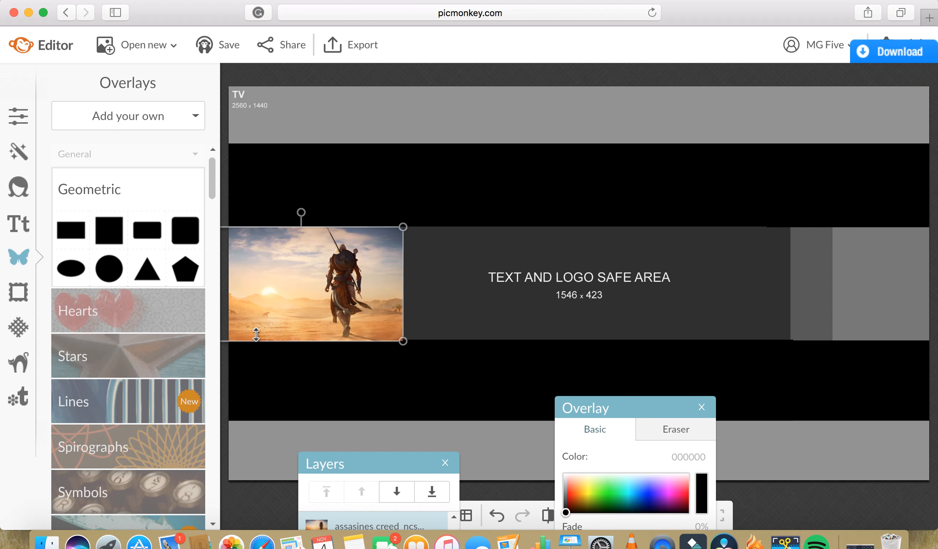
{"action": "left_click", "coordinate": [463, 334]}
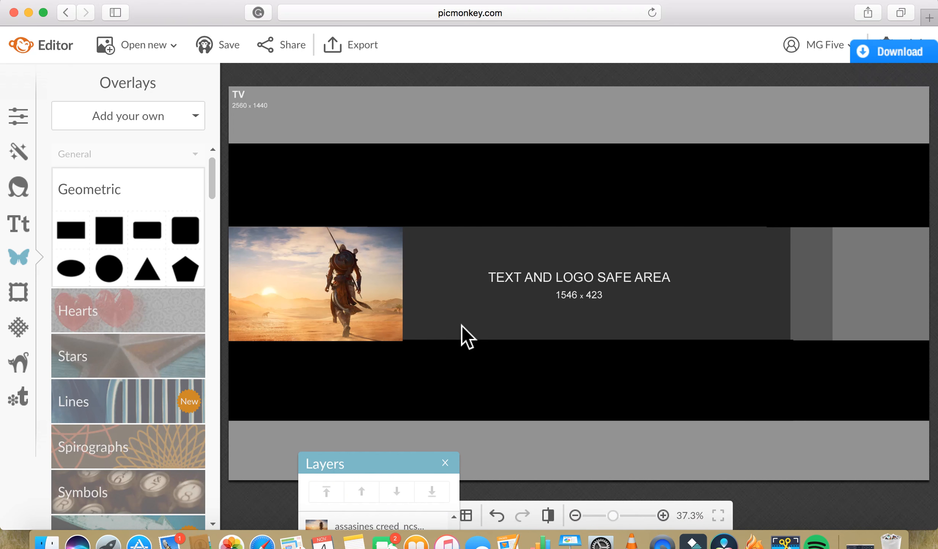
{"action": "left_click_drag", "start_coordinate": [295, 323], "coordinate": [272, 322]}
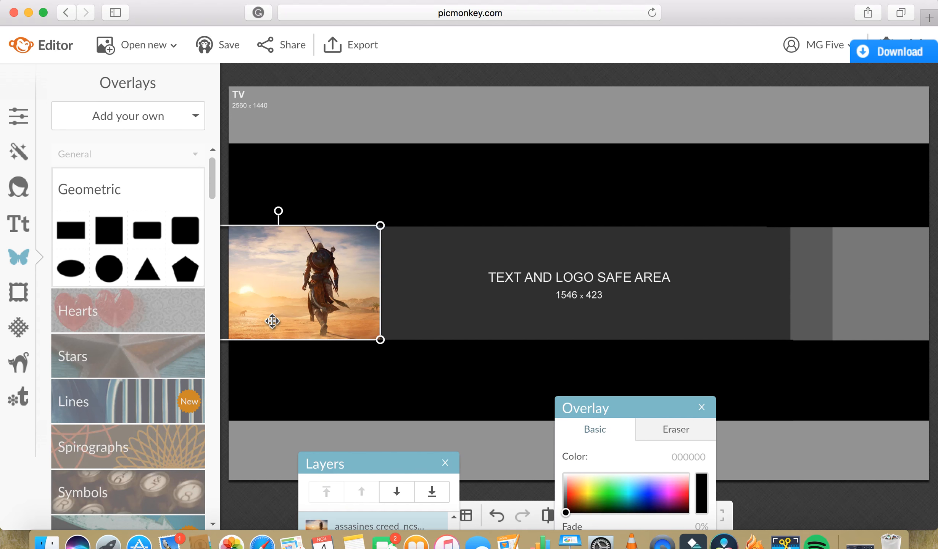
{"action": "left_click", "coordinate": [472, 325]}
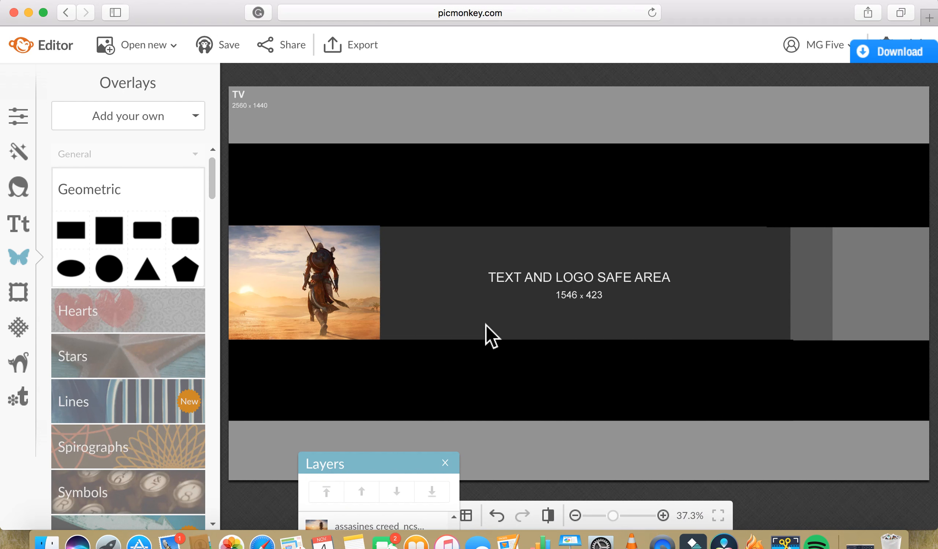
Add the image "harry potter 3.1" from the computer's Downloads folder as an overlay.
{"action": "left_click", "coordinate": [160, 125]}
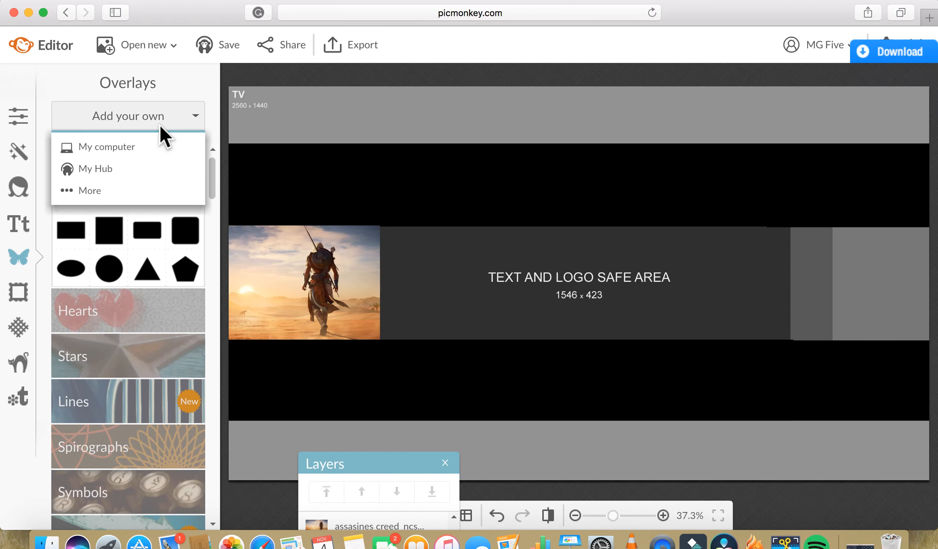
{"action": "left_click", "coordinate": [134, 156]}
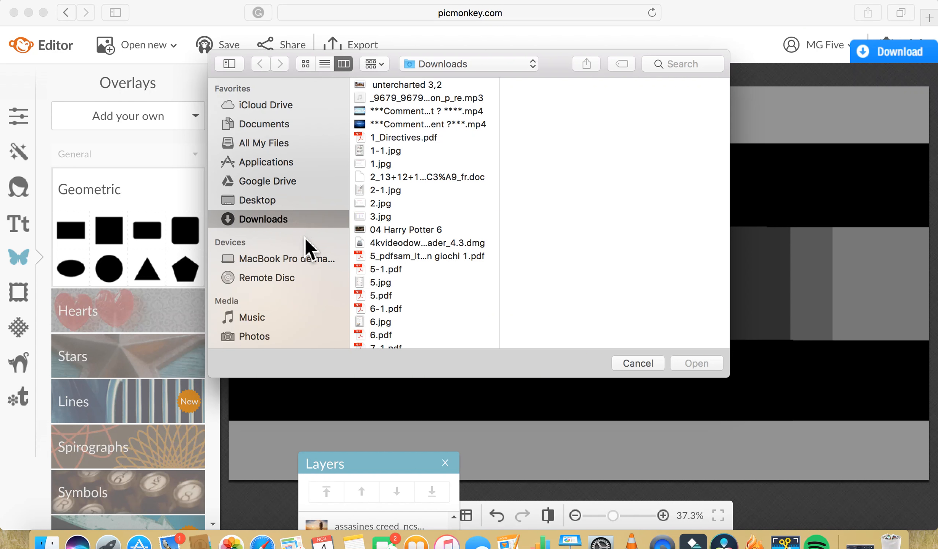
{"action": "left_click", "coordinate": [436, 261]}
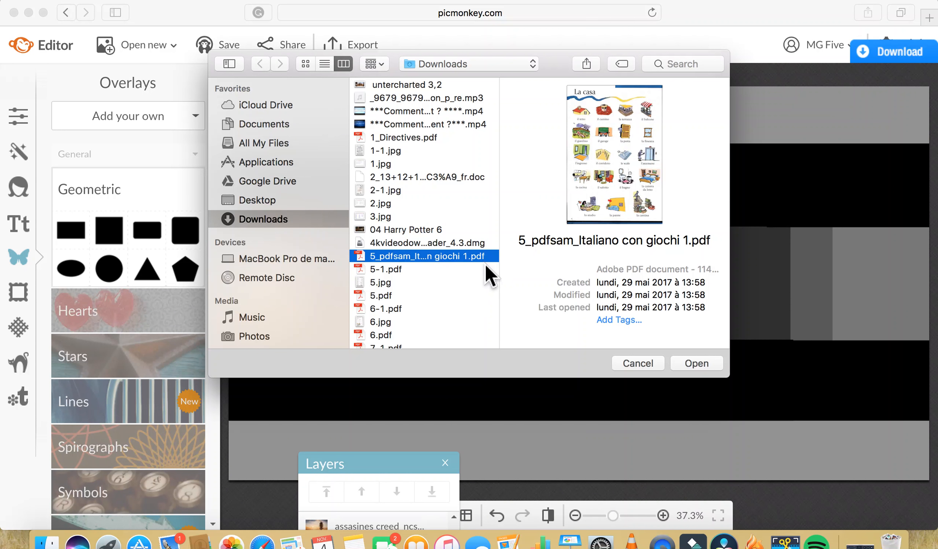
{"action": "key", "text": "Down"}
{"action": "key", "text": "Down"}
{"action": "key", "text": "Down"}
{"action": "key", "text": "Down"}
{"action": "key", "text": "Down"}
{"action": "key", "text": "Down"}
{"action": "key", "text": "Down"}
{"action": "key", "text": "Down"}
{"action": "key", "text": "Down"}
{"action": "key", "text": "Down"}
{"action": "key", "text": "Down"}
{"action": "key", "text": "Down"}
{"action": "key", "text": "Down"}
{"action": "key", "text": "Down"}
{"action": "key", "text": "Down"}
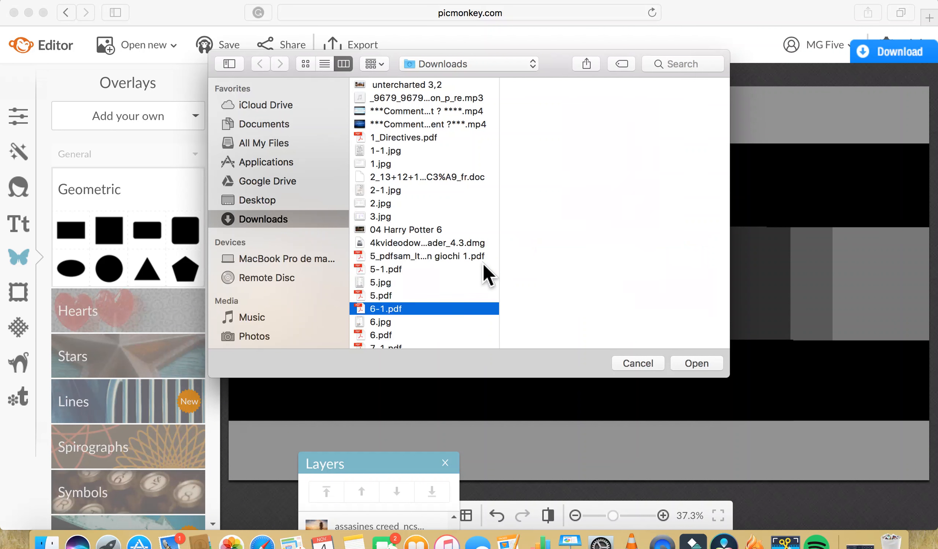
{"action": "key", "text": "Down"}
{"action": "key", "text": "Down"}
{"action": "key", "text": "Down"}
{"action": "key", "text": "Down"}
{"action": "key", "text": "Down"}
{"action": "key", "text": "Down"}
{"action": "key", "text": "Down"}
{"action": "key", "text": "Down"}
{"action": "key", "text": "Down"}
{"action": "key", "text": "Down"}
{"action": "key", "text": "Down"}
{"action": "key", "text": "Down"}
{"action": "key", "text": "Down"}
{"action": "key", "text": "Down"}
{"action": "key", "text": "Down"}
{"action": "key", "text": "Down"}
{"action": "key", "text": "Down"}
{"action": "key", "text": "Down"}
{"action": "key", "text": "Down"}
{"action": "key", "text": "Down"}
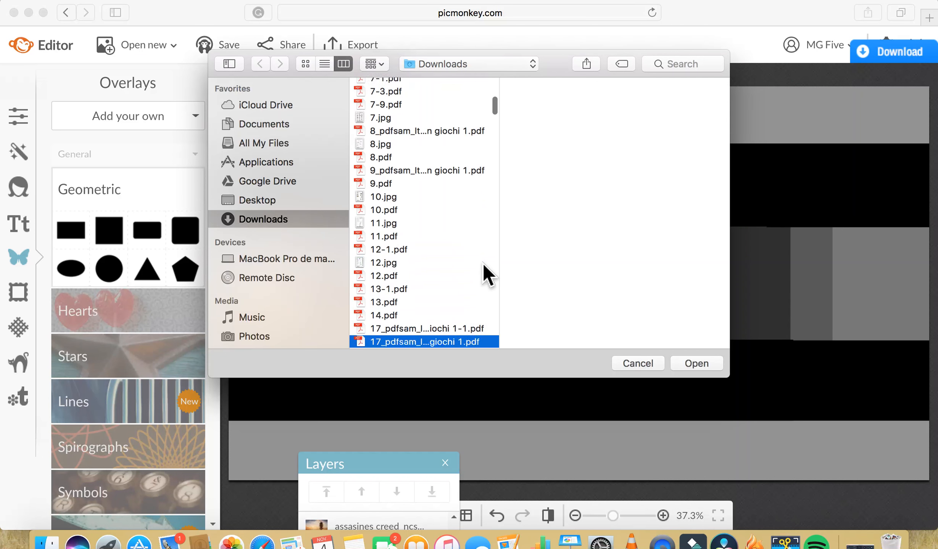
{"action": "key", "text": "Down"}
{"action": "key", "text": "Down"}
{"action": "key", "text": "Down"}
{"action": "key", "text": "Down"}
{"action": "key", "text": "Down"}
{"action": "key", "text": "Down"}
{"action": "key", "text": "Down"}
{"action": "key", "text": "Down"}
{"action": "key", "text": "Down"}
{"action": "key", "text": "Down"}
{"action": "key", "text": "Down"}
{"action": "key", "text": "Down"}
{"action": "key", "text": "Down"}
{"action": "key", "text": "Down"}
{"action": "key", "text": "Down"}
{"action": "key", "text": "Down"}
{"action": "key", "text": "Down"}
{"action": "key", "text": "Down"}
{"action": "key", "text": "Down"}
{"action": "key", "text": "Down"}
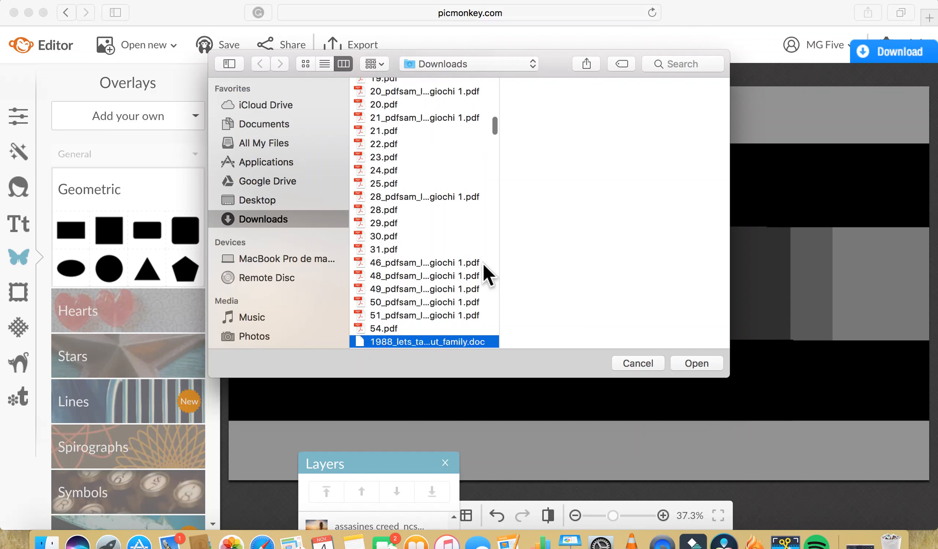
{"action": "key", "text": "Down"}
{"action": "key", "text": "Down"}
{"action": "key", "text": "Down"}
{"action": "key", "text": "Down"}
{"action": "key", "text": "Down"}
{"action": "key", "text": "Down"}
{"action": "key", "text": "Down"}
{"action": "key", "text": "Down"}
{"action": "key", "text": "Down"}
{"action": "key", "text": "Down"}
{"action": "key", "text": "Down"}
{"action": "key", "text": "Down"}
{"action": "key", "text": "Down"}
{"action": "key", "text": "Down"}
{"action": "key", "text": "Down"}
{"action": "key", "text": "Down"}
{"action": "key", "text": "Down"}
{"action": "key", "text": "Down"}
{"action": "key", "text": "Down"}
{"action": "key", "text": "Down"}
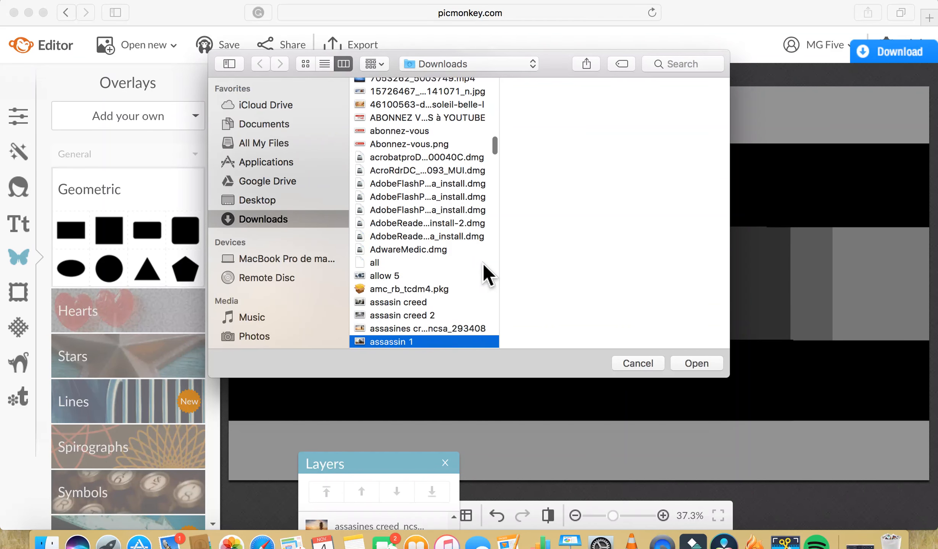
{"action": "key", "text": "Down"}
{"action": "key", "text": "Down"}
{"action": "key", "text": "Down"}
{"action": "key", "text": "Down"}
{"action": "key", "text": "Down"}
{"action": "key", "text": "Down"}
{"action": "key", "text": "Down"}
{"action": "key", "text": "Down"}
{"action": "key", "text": "Down"}
{"action": "key", "text": "Down"}
{"action": "key", "text": "Down"}
{"action": "key", "text": "Down"}
{"action": "key", "text": "Down"}
{"action": "key", "text": "Down"}
{"action": "key", "text": "Down"}
{"action": "key", "text": "Down"}
{"action": "key", "text": "Down"}
{"action": "key", "text": "Down"}
{"action": "key", "text": "Down"}
{"action": "key", "text": "Down"}
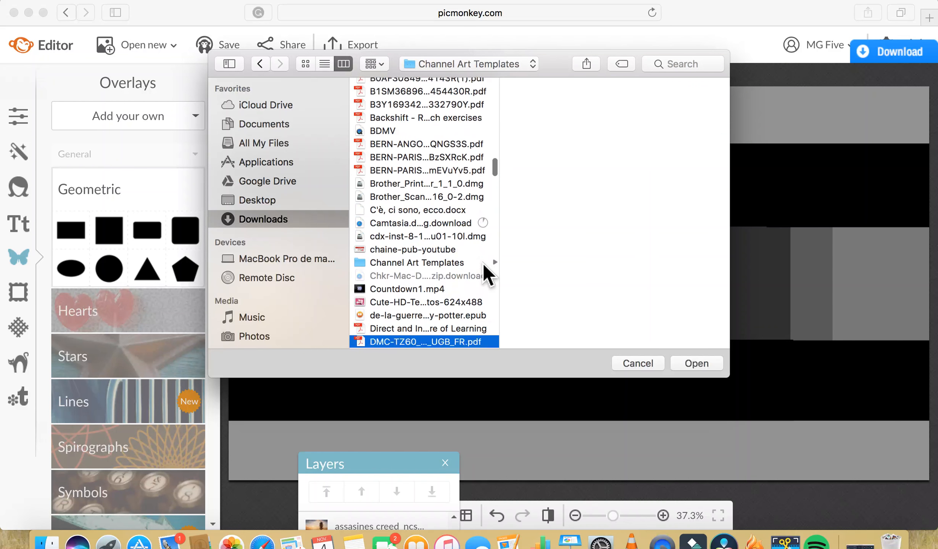
{"action": "key", "text": "Down"}
{"action": "key", "text": "Down"}
{"action": "key", "text": "Down"}
{"action": "key", "text": "Down"}
{"action": "key", "text": "Down"}
{"action": "key", "text": "Down"}
{"action": "key", "text": "Down"}
{"action": "key", "text": "Down"}
{"action": "key", "text": "Down"}
{"action": "key", "text": "Down"}
{"action": "key", "text": "Down"}
{"action": "key", "text": "Down"}
{"action": "key", "text": "Down"}
{"action": "key", "text": "Down"}
{"action": "key", "text": "Down"}
{"action": "key", "text": "Down"}
{"action": "key", "text": "Down"}
{"action": "key", "text": "Down"}
{"action": "key", "text": "Down"}
{"action": "key", "text": "Down"}
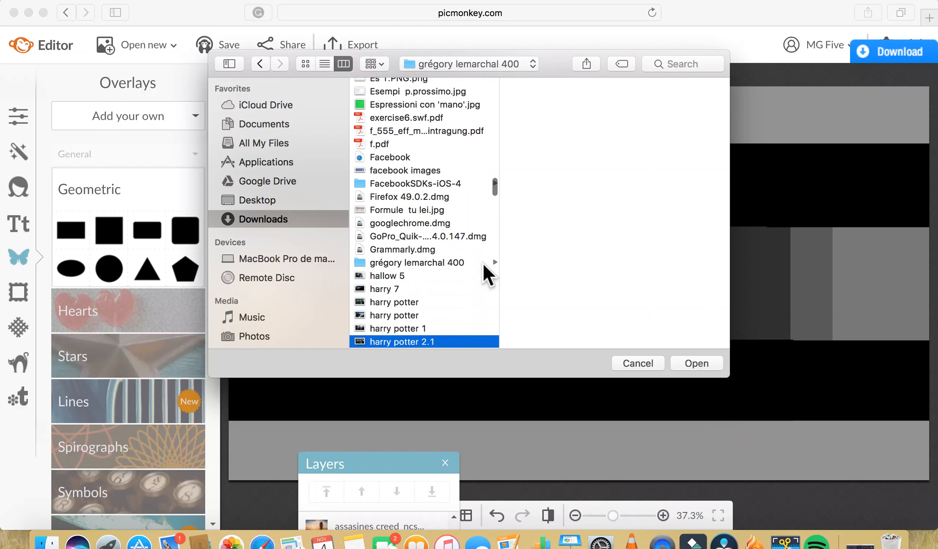
{"action": "left_click", "coordinate": [415, 264]}
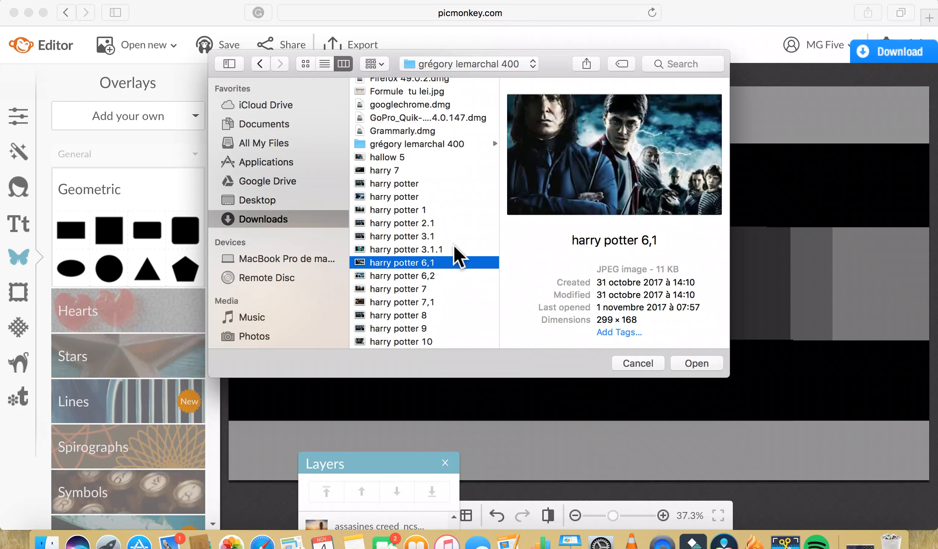
{"action": "left_click", "coordinate": [436, 251]}
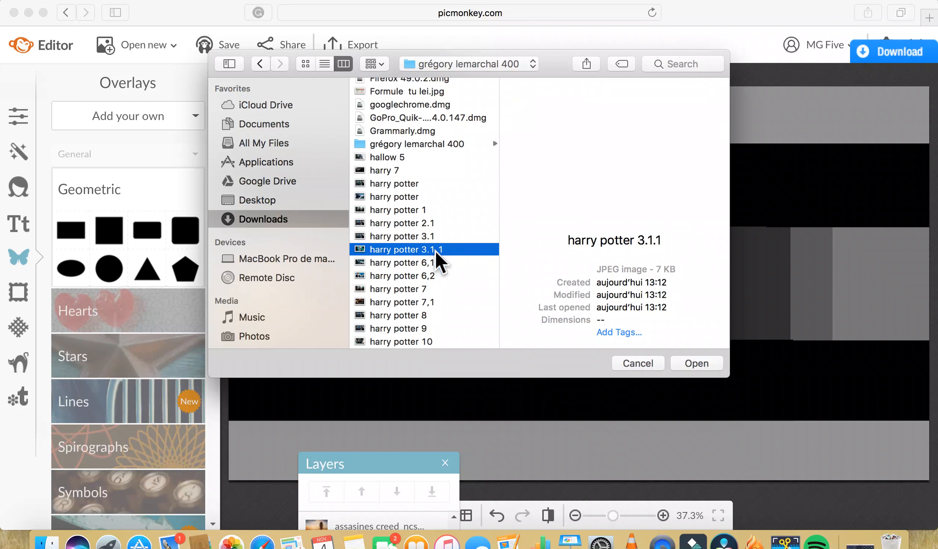
{"action": "left_click", "coordinate": [426, 239]}
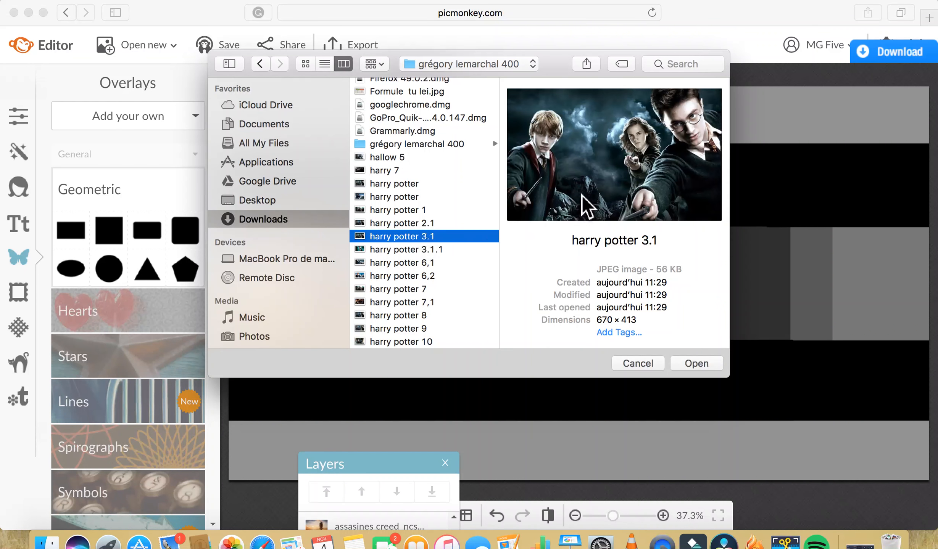
{"action": "left_click", "coordinate": [700, 364]}
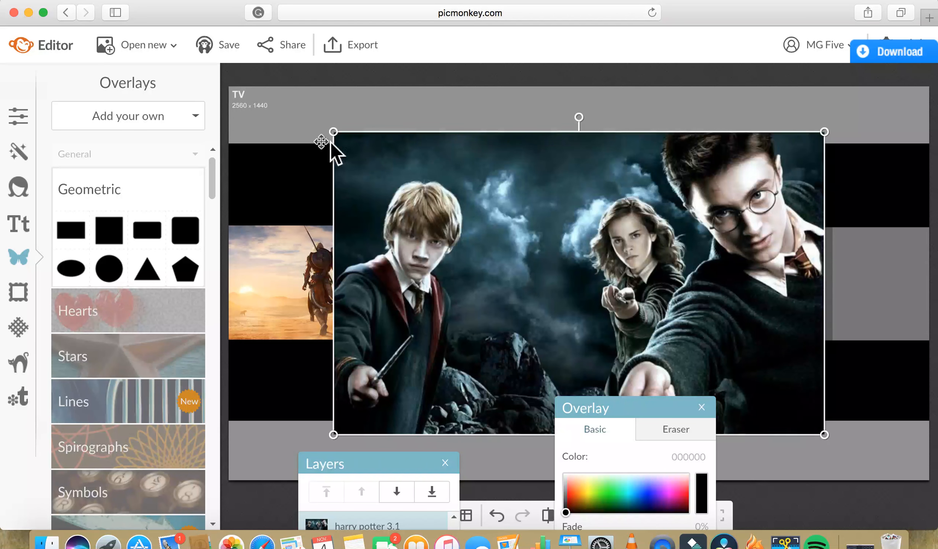
Shrink the Harry Potter picture to roughly the height of the safe area strip.
{"action": "left_click_drag", "start_coordinate": [333, 133], "coordinate": [485, 253]}
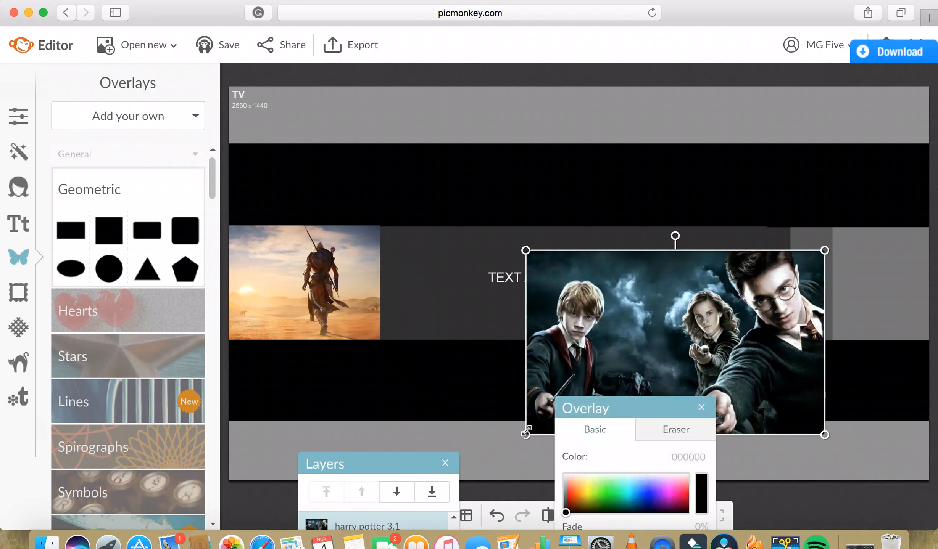
{"action": "left_click_drag", "start_coordinate": [526, 433], "coordinate": [558, 337]}
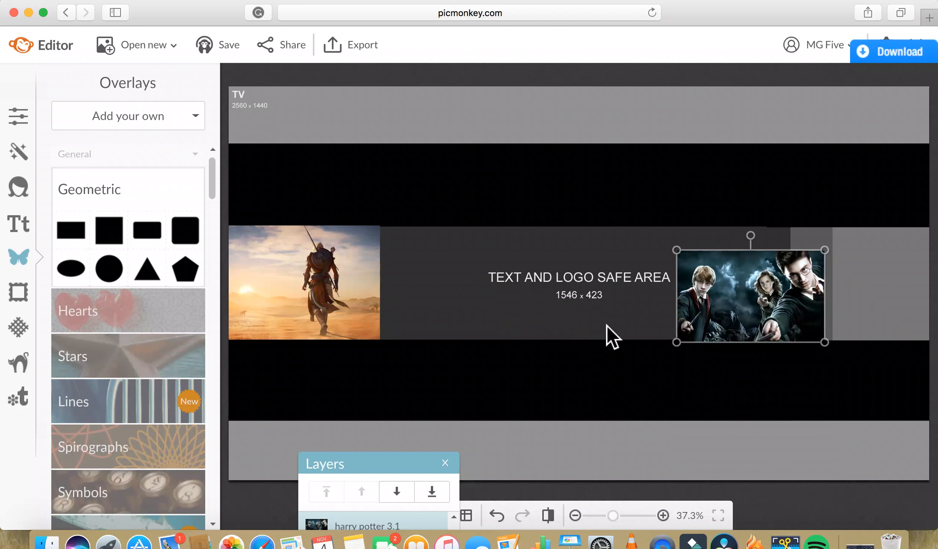
{"action": "left_click_drag", "start_coordinate": [676, 289], "coordinate": [625, 288]}
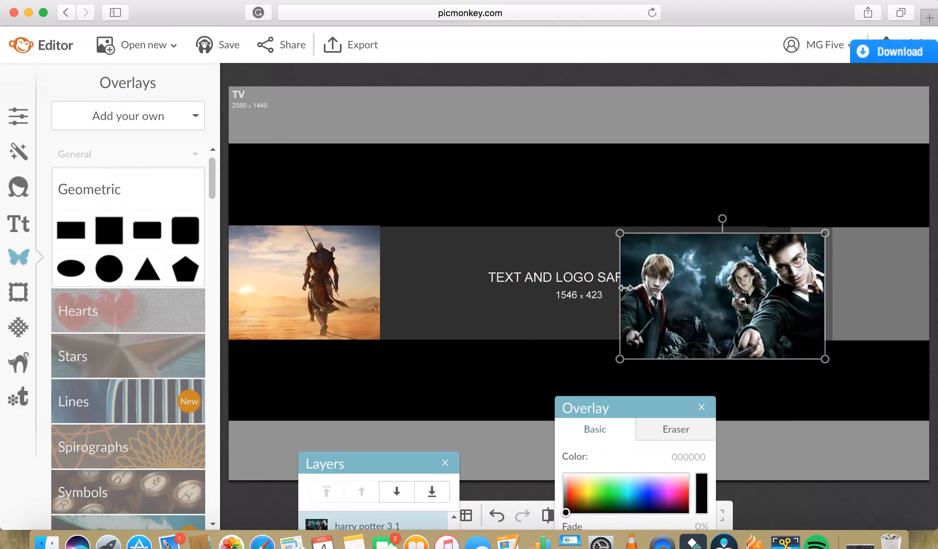
Place the Harry Potter picture against the Assassin's Creed picture, slightly overlapping it, and fit its height between the black bands.
{"action": "left_click_drag", "start_coordinate": [684, 284], "coordinate": [466, 276]}
{"action": "left_click_drag", "start_coordinate": [389, 226], "coordinate": [380, 249]}
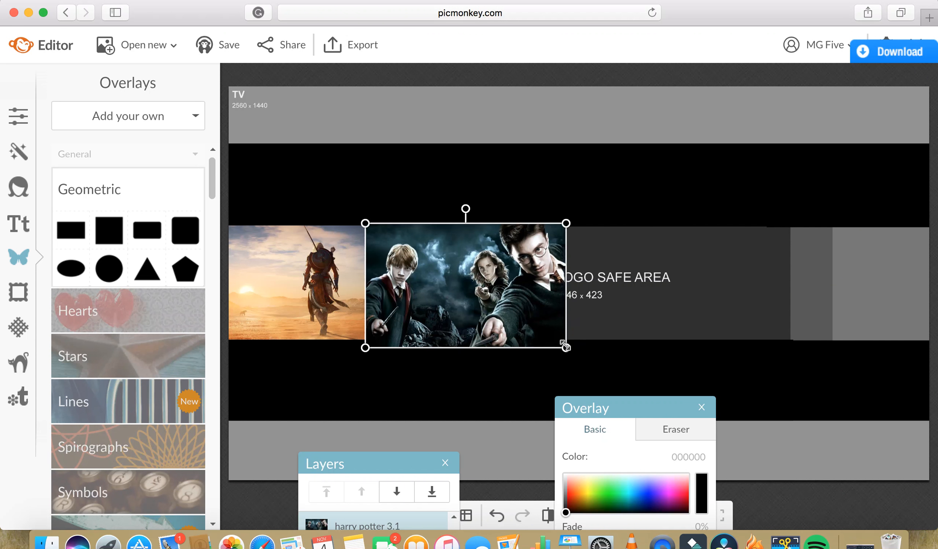
{"action": "left_click_drag", "start_coordinate": [564, 346], "coordinate": [553, 339]}
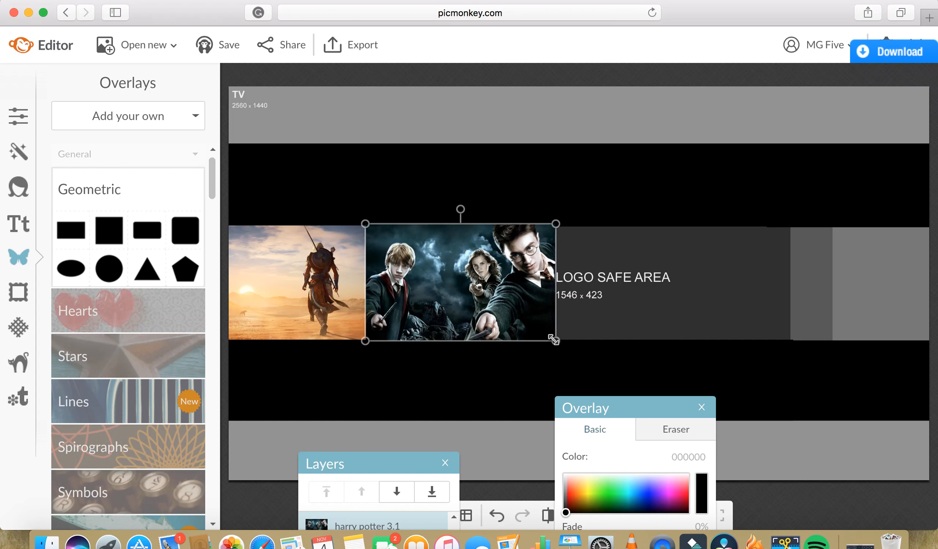
{"action": "left_click", "coordinate": [614, 283]}
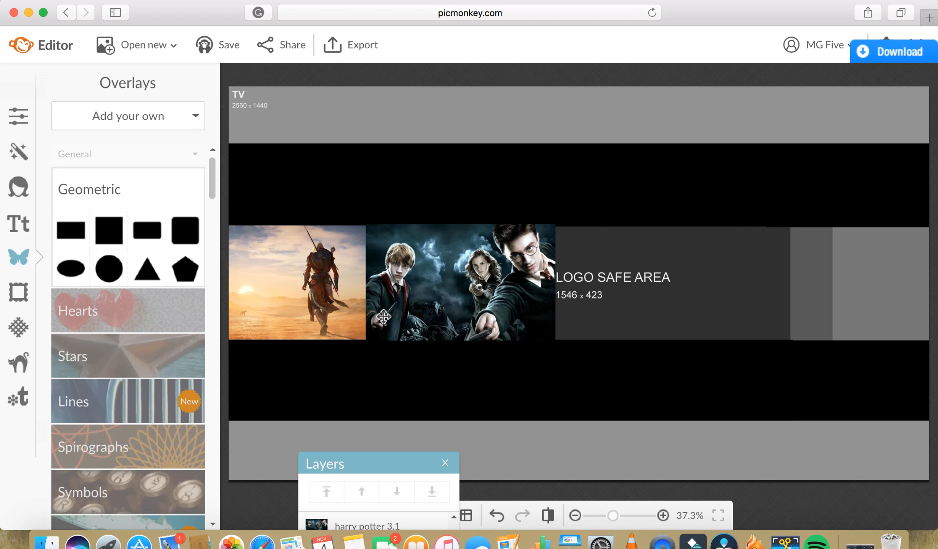
Add the image "untercharted 3,2" from the computer's Downloads folder as an overlay.
{"action": "left_click", "coordinate": [127, 108]}
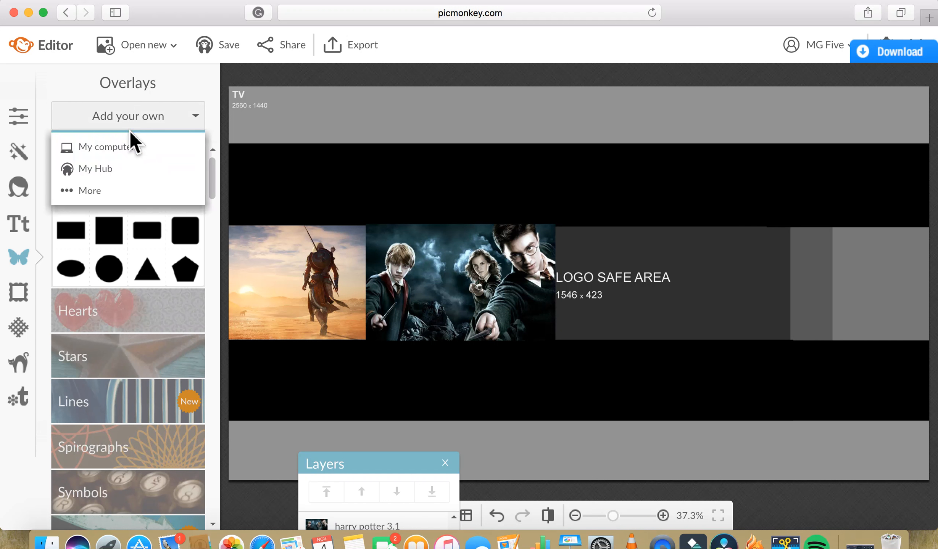
{"action": "left_click", "coordinate": [128, 146]}
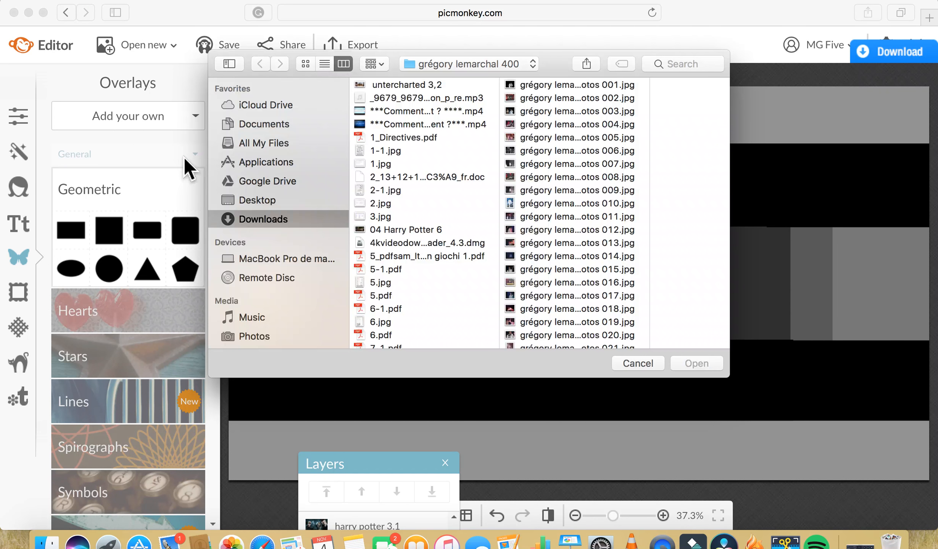
{"action": "left_click", "coordinate": [401, 85]}
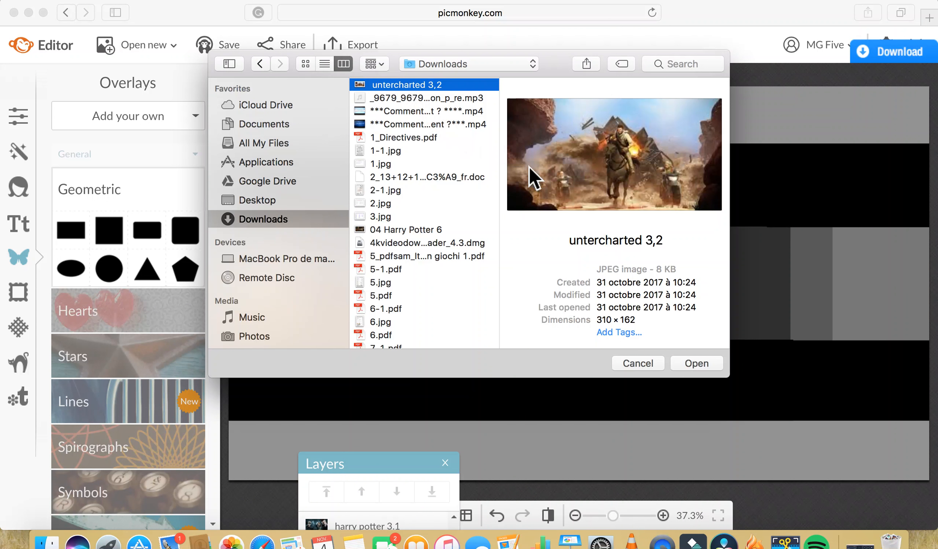
{"action": "left_click", "coordinate": [704, 364]}
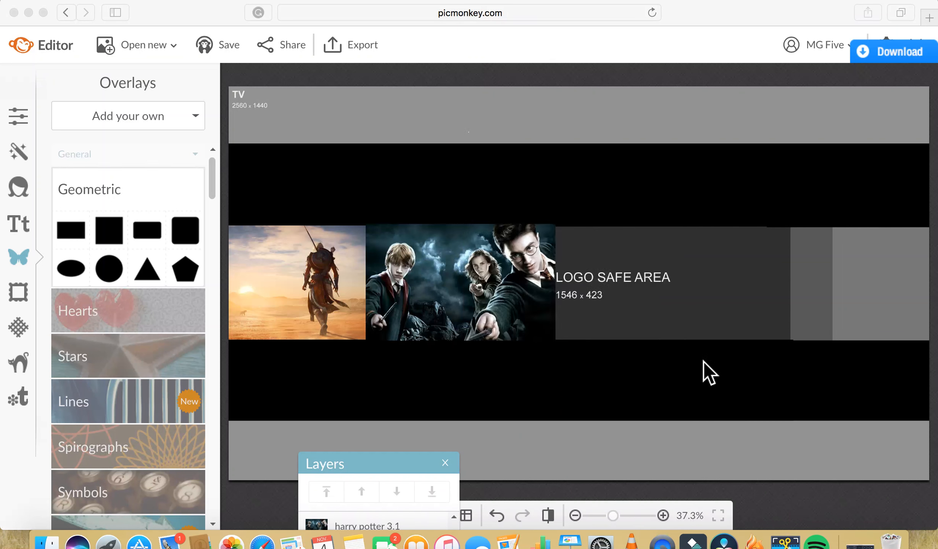
Shrink the Uncharted picture slightly to the strip height and place it directly beside the Harry Potter picture.
{"action": "left_click_drag", "start_coordinate": [601, 303], "coordinate": [714, 297]}
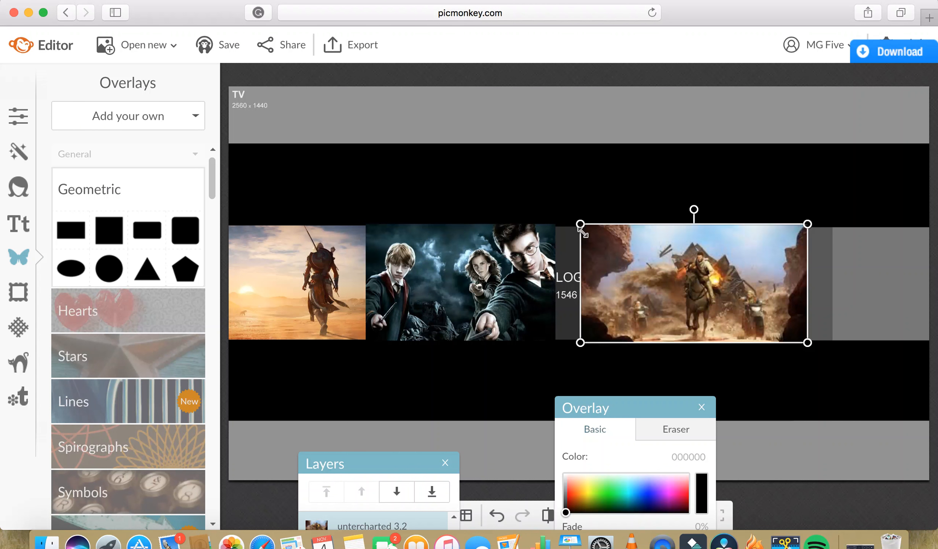
{"action": "left_click_drag", "start_coordinate": [584, 229], "coordinate": [579, 230]}
{"action": "left_click_drag", "start_coordinate": [629, 260], "coordinate": [597, 260]}
Rearrange the Harry Potter and Uncharted pictures side by side so that more of the Assassin's Creed picture shows.
{"action": "left_click", "coordinate": [502, 277]}
{"action": "left_click_drag", "start_coordinate": [502, 277], "coordinate": [484, 176]}
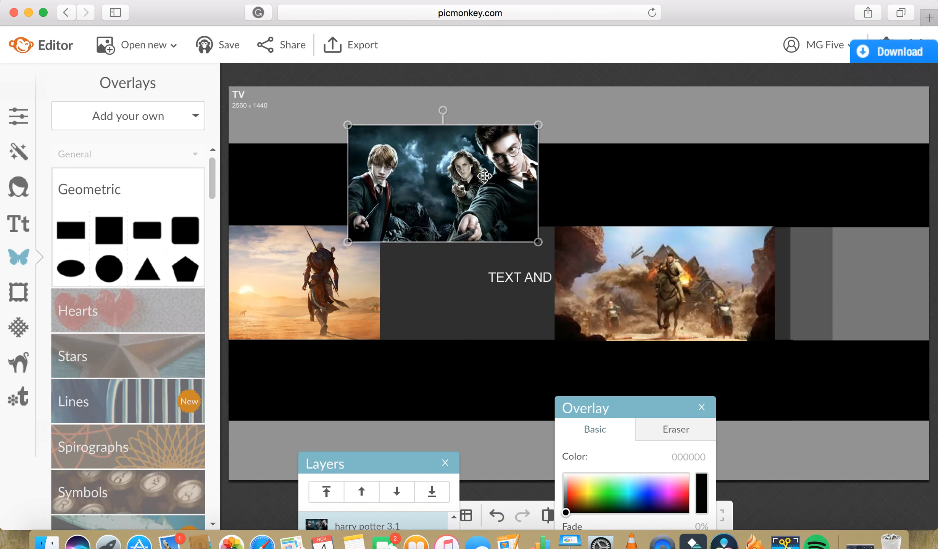
{"action": "left_click", "coordinate": [592, 256]}
{"action": "left_click_drag", "start_coordinate": [591, 255], "coordinate": [546, 257]}
{"action": "left_click_drag", "start_coordinate": [494, 217], "coordinate": [523, 317]}
{"action": "left_click_drag", "start_coordinate": [595, 301], "coordinate": [651, 297]}
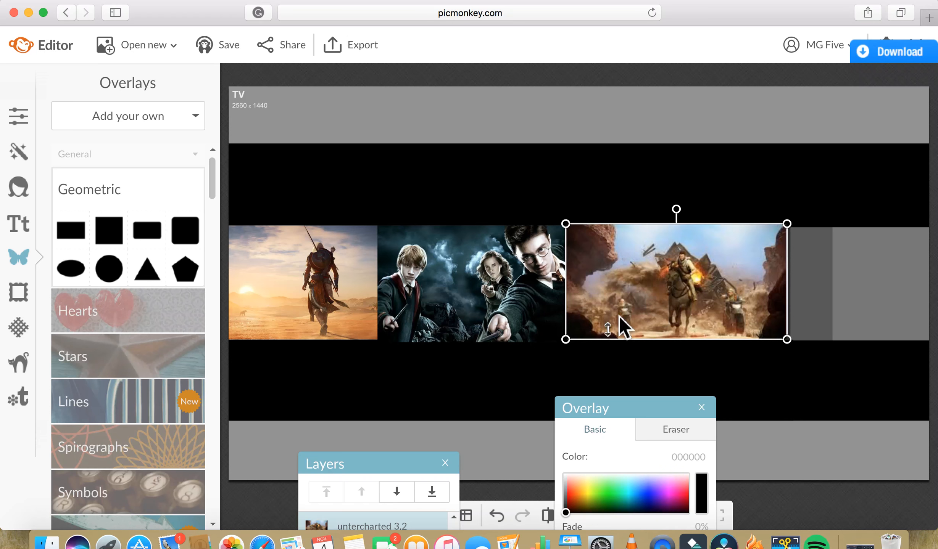
Move the Uncharted picture to the strip's right end, partly beyond the canvas edge, and fit its height between the black bands.
{"action": "left_click_drag", "start_coordinate": [621, 307], "coordinate": [834, 307]}
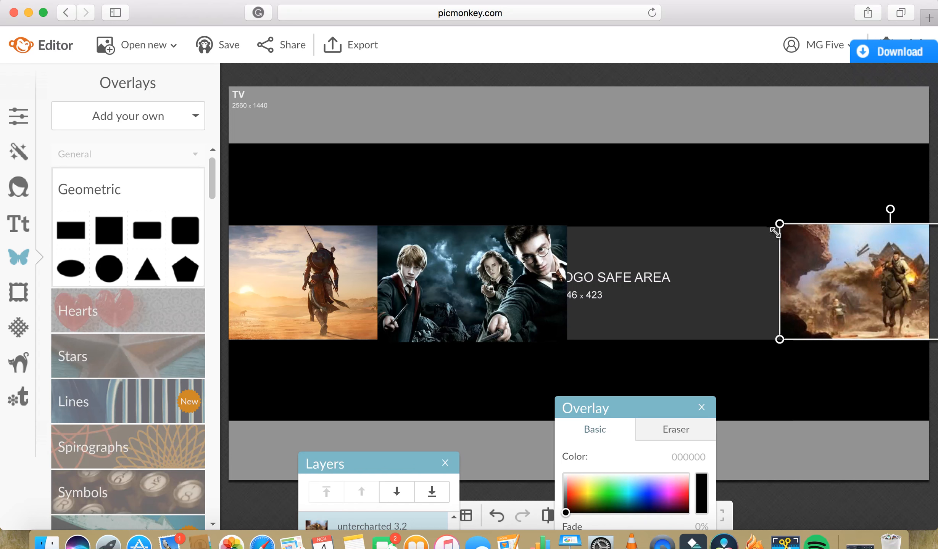
{"action": "mouse_move", "coordinate": [780, 223]}
{"action": "left_mouse_down"}
{"action": "mouse_move", "coordinate": [799, 223]}
{"action": "mouse_move", "coordinate": [784, 216]}
{"action": "left_mouse_up"}
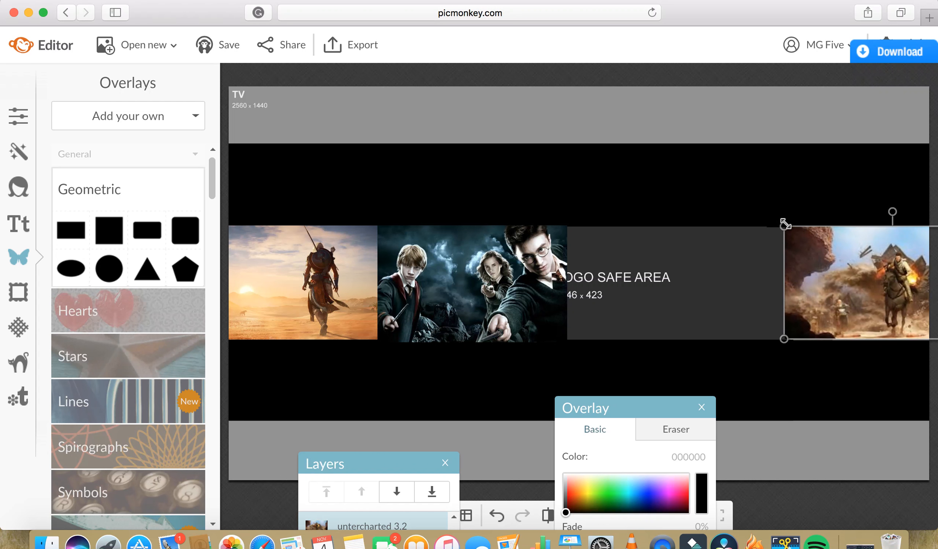
{"action": "left_click", "coordinate": [761, 296]}
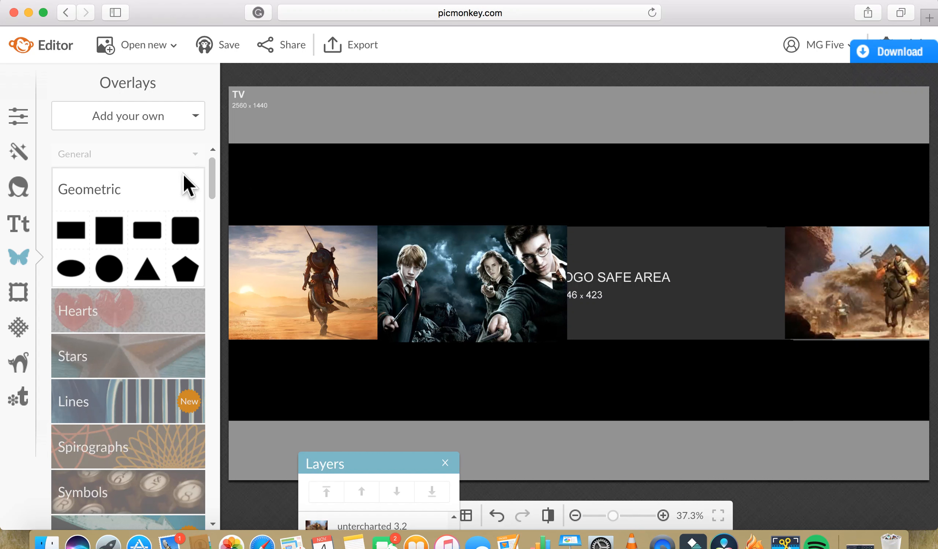
Start adding another overlay from the computer and browse the Downloads folder past the Harry Potter files for the next strip picture.
{"action": "left_click", "coordinate": [158, 126]}
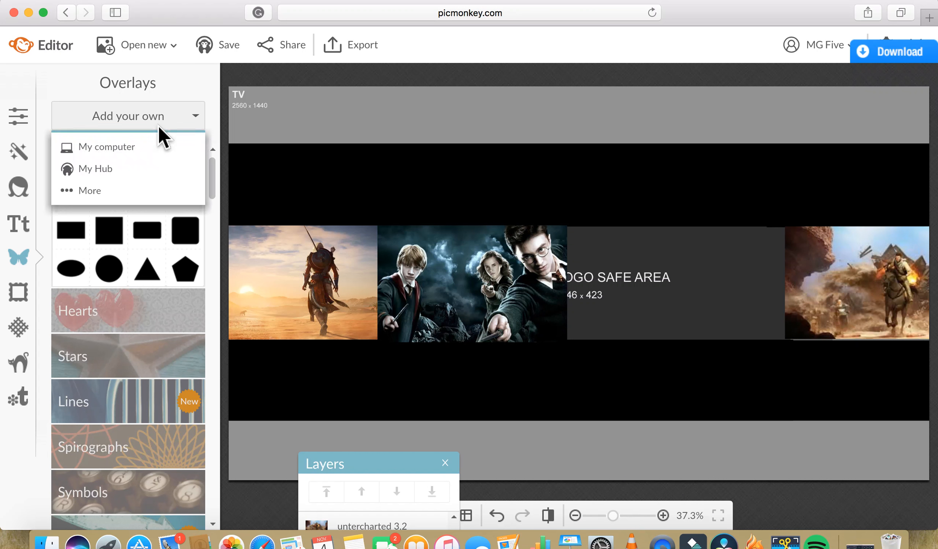
{"action": "left_click", "coordinate": [134, 149]}
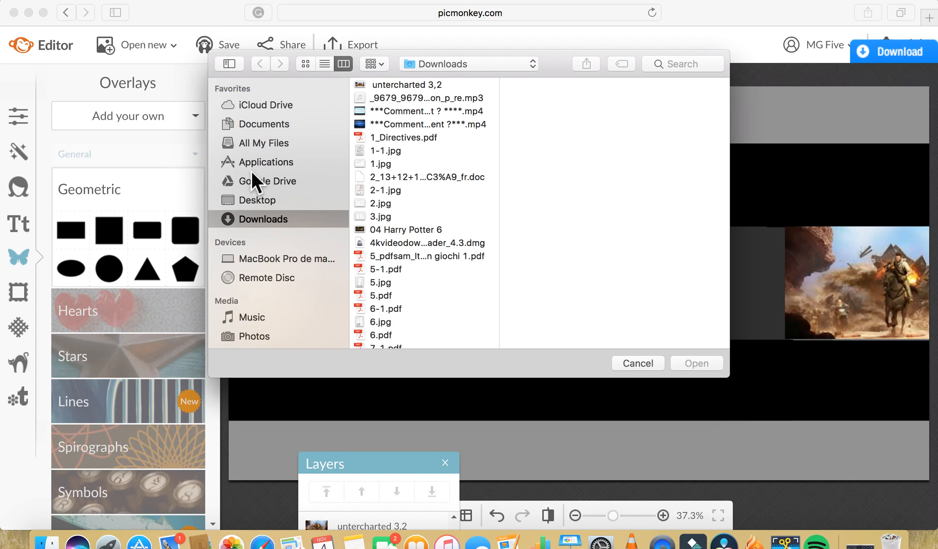
{"action": "left_click", "coordinate": [430, 221]}
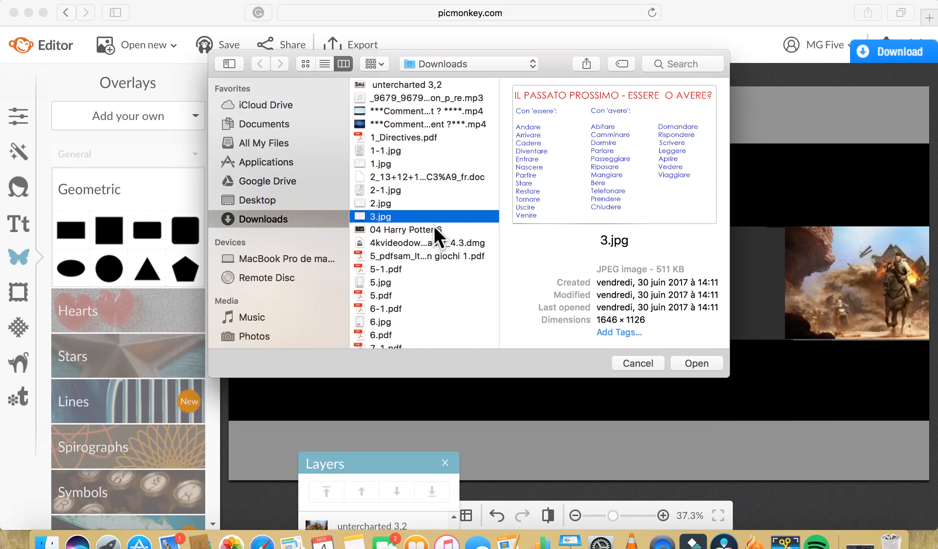
{"action": "key", "text": "Down"}
{"action": "key", "text": "Down"}
{"action": "key", "text": "Down"}
{"action": "key", "text": "Down"}
{"action": "key", "text": "Down"}
{"action": "key", "text": "Down"}
{"action": "key", "text": "Down"}
{"action": "key", "text": "Down"}
{"action": "key", "text": "Down"}
{"action": "key", "text": "Down"}
{"action": "key", "text": "Down"}
{"action": "key", "text": "Down"}
{"action": "key", "text": "Down"}
{"action": "key", "text": "Down"}
{"action": "key", "text": "Down"}
{"action": "key", "text": "Down"}
{"action": "key", "text": "Down"}
{"action": "key", "text": "Down"}
{"action": "key", "text": "Down"}
{"action": "key", "text": "Down"}
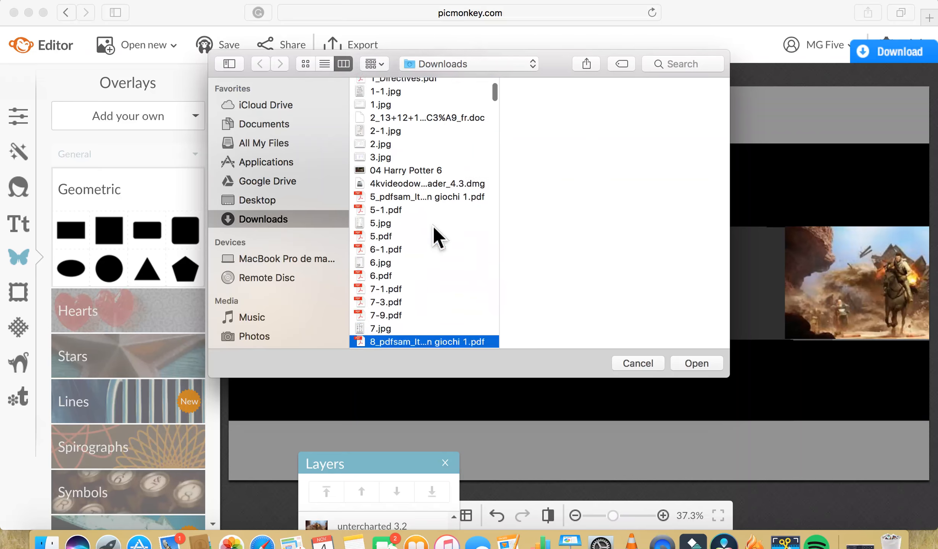
{"action": "key", "text": "Down"}
{"action": "key", "text": "Down"}
{"action": "key", "text": "Down"}
{"action": "key", "text": "Down"}
{"action": "key", "text": "Down"}
{"action": "key", "text": "Down"}
{"action": "key", "text": "Down"}
{"action": "key", "text": "Down"}
{"action": "key", "text": "Down"}
{"action": "key", "text": "Down"}
{"action": "key", "text": "Down"}
{"action": "key", "text": "Down"}
{"action": "key", "text": "Down"}
{"action": "key", "text": "Down"}
{"action": "key", "text": "Down"}
{"action": "key", "text": "Down"}
{"action": "key", "text": "Down"}
{"action": "key", "text": "Down"}
{"action": "key", "text": "Down"}
{"action": "key", "text": "Down"}
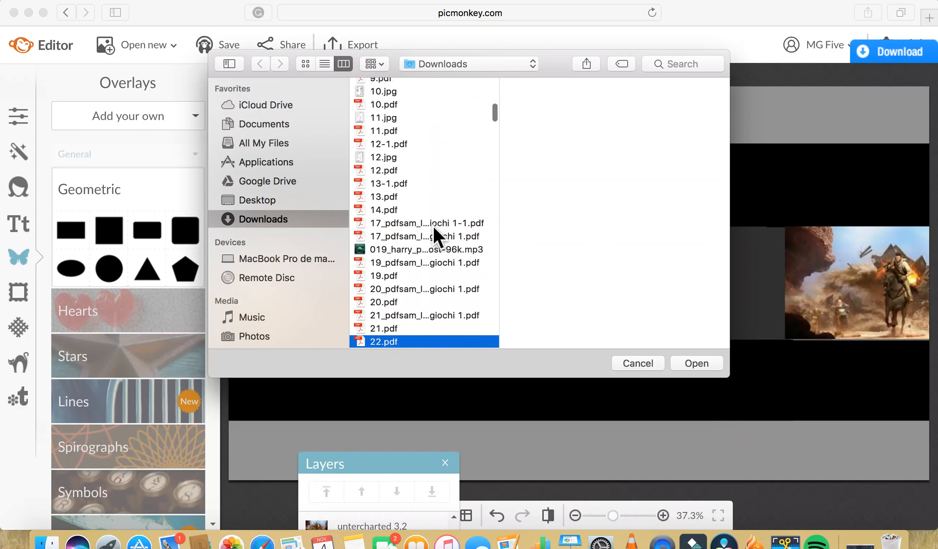
{"action": "key", "text": "Down"}
{"action": "key", "text": "Down"}
{"action": "key", "text": "Down"}
{"action": "key", "text": "Down"}
{"action": "key", "text": "Down"}
{"action": "key", "text": "Down"}
{"action": "key", "text": "Down"}
{"action": "key", "text": "Down"}
{"action": "key", "text": "Down"}
{"action": "key", "text": "Down"}
{"action": "key", "text": "Down"}
{"action": "key", "text": "Down"}
{"action": "key", "text": "Down"}
{"action": "key", "text": "Down"}
{"action": "key", "text": "Down"}
{"action": "key", "text": "Down"}
{"action": "key", "text": "Down"}
{"action": "key", "text": "Down"}
{"action": "key", "text": "Down"}
{"action": "key", "text": "Down"}
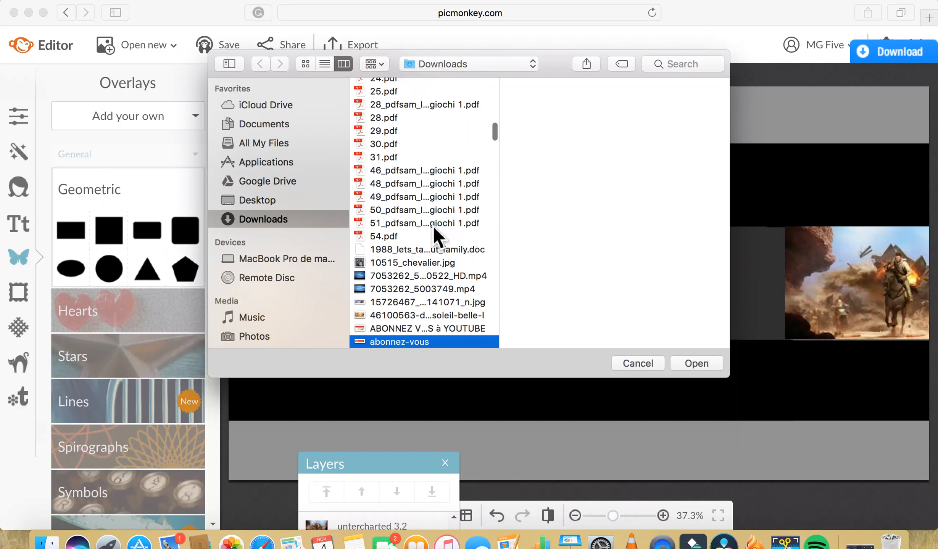
{"action": "key", "text": "Down"}
{"action": "key", "text": "Down"}
{"action": "key", "text": "Down"}
{"action": "key", "text": "Down"}
{"action": "key", "text": "Down"}
{"action": "key", "text": "Down"}
{"action": "key", "text": "Down"}
{"action": "key", "text": "Down"}
{"action": "key", "text": "Down"}
{"action": "key", "text": "Down"}
{"action": "key", "text": "Down"}
{"action": "key", "text": "Down"}
{"action": "key", "text": "Down"}
{"action": "key", "text": "Down"}
{"action": "key", "text": "Down"}
{"action": "key", "text": "Down"}
{"action": "key", "text": "Down"}
{"action": "key", "text": "Down"}
{"action": "key", "text": "Down"}
{"action": "key", "text": "Down"}
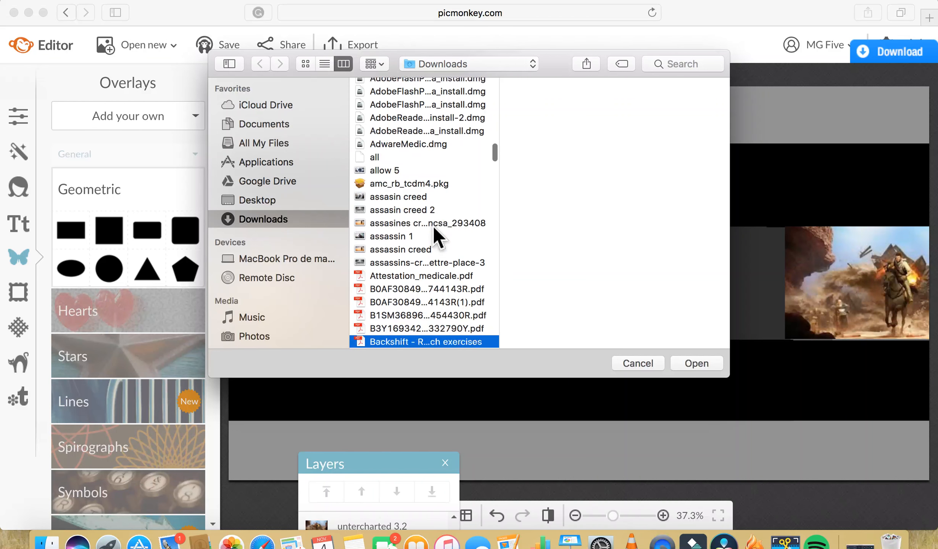
{"action": "key", "text": "Down"}
{"action": "key", "text": "Down"}
{"action": "key", "text": "Down"}
{"action": "key", "text": "Down"}
{"action": "key", "text": "Down"}
{"action": "key", "text": "Down"}
{"action": "key", "text": "Down"}
{"action": "key", "text": "Down"}
{"action": "key", "text": "Down"}
{"action": "key", "text": "Down"}
{"action": "key", "text": "Down"}
{"action": "key", "text": "Down"}
{"action": "key", "text": "Down"}
{"action": "key", "text": "Down"}
{"action": "key", "text": "Down"}
{"action": "key", "text": "Down"}
{"action": "key", "text": "Down"}
{"action": "key", "text": "Down"}
{"action": "key", "text": "Down"}
{"action": "key", "text": "Down"}
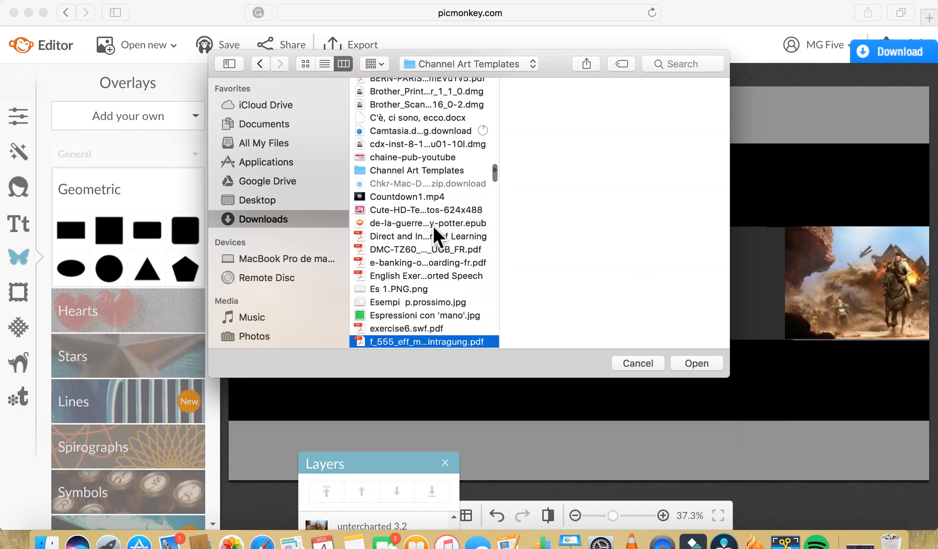
{"action": "key", "text": "Down"}
{"action": "key", "text": "Down"}
{"action": "key", "text": "Down"}
{"action": "key", "text": "Down"}
{"action": "key", "text": "Down"}
{"action": "key", "text": "Down"}
{"action": "key", "text": "Down"}
{"action": "key", "text": "Down"}
{"action": "key", "text": "Down"}
{"action": "key", "text": "Down"}
{"action": "key", "text": "Down"}
{"action": "key", "text": "Down"}
{"action": "key", "text": "Down"}
{"action": "key", "text": "Down"}
{"action": "key", "text": "Down"}
{"action": "key", "text": "Down"}
{"action": "key", "text": "Down"}
{"action": "key", "text": "Down"}
{"action": "key", "text": "Down"}
{"action": "key", "text": "Down"}
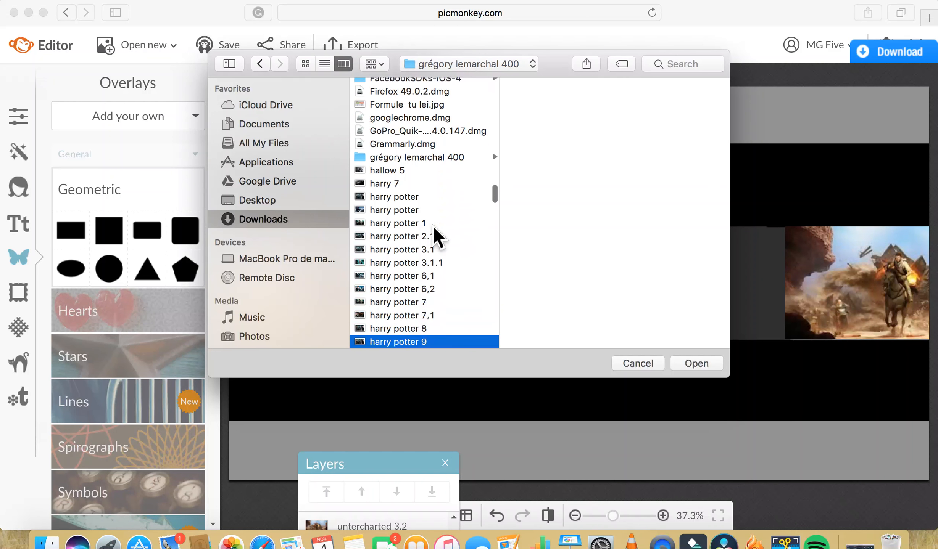
{"action": "key", "text": "Down"}
{"action": "key", "text": "Down"}
{"action": "key", "text": "Down"}
{"action": "key", "text": "Down"}
{"action": "key", "text": "Down"}
{"action": "key", "text": "Down"}
{"action": "key", "text": "Down"}
{"action": "key", "text": "Down"}
{"action": "key", "text": "Down"}
{"action": "key", "text": "Down"}
{"action": "key", "text": "Down"}
{"action": "key", "text": "Down"}
{"action": "key", "text": "Down"}
{"action": "key", "text": "Down"}
{"action": "key", "text": "Down"}
{"action": "key", "text": "Down"}
{"action": "key", "text": "Down"}
{"action": "key", "text": "Down"}
{"action": "key", "text": "Down"}
{"action": "key", "text": "Down"}
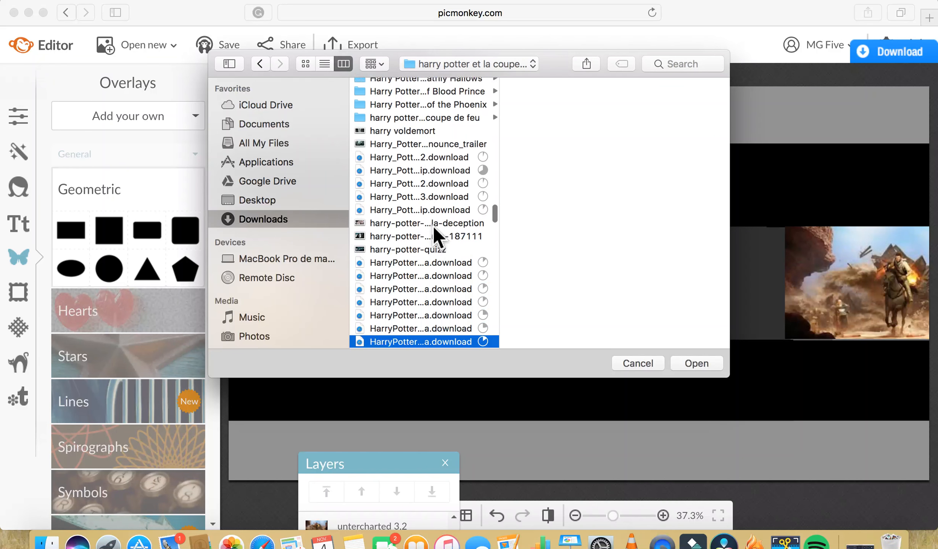
Browse further down the Downloads folder to the Max Payne picture files.
{"action": "key", "text": "Down"}
{"action": "key", "text": "Down"}
{"action": "key", "text": "Down"}
{"action": "key", "text": "Down"}
{"action": "key", "text": "Down"}
{"action": "key", "text": "Down"}
{"action": "key", "text": "Down"}
{"action": "key", "text": "Down"}
{"action": "key", "text": "Down"}
{"action": "key", "text": "Down"}
{"action": "key", "text": "Down"}
{"action": "key", "text": "Down"}
{"action": "key", "text": "Down"}
{"action": "key", "text": "Down"}
{"action": "key", "text": "Down"}
{"action": "key", "text": "Down"}
{"action": "key", "text": "Down"}
{"action": "key", "text": "Down"}
{"action": "key", "text": "Down"}
{"action": "key", "text": "Down"}
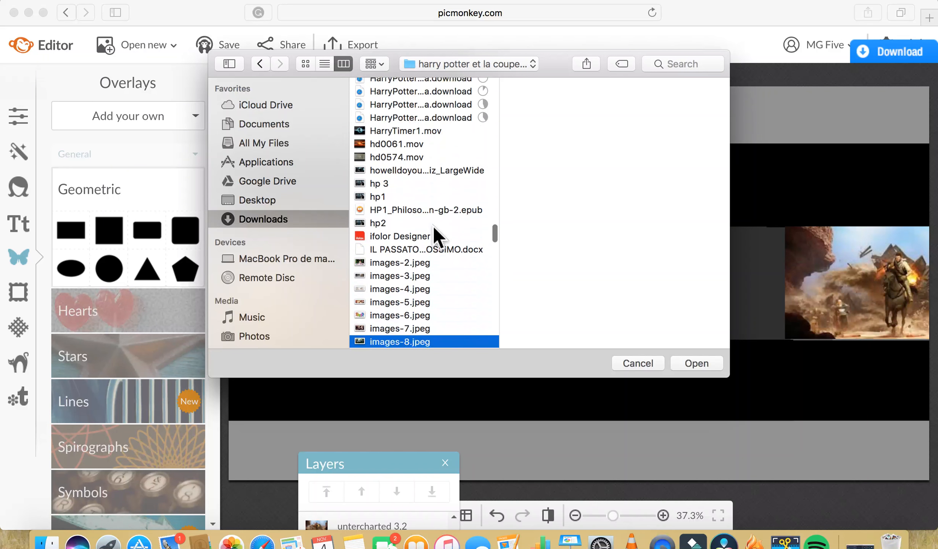
{"action": "key", "text": "Down"}
{"action": "key", "text": "Down"}
{"action": "key", "text": "Down"}
{"action": "key", "text": "Down"}
{"action": "key", "text": "Down"}
{"action": "key", "text": "Down"}
{"action": "key", "text": "Down"}
{"action": "key", "text": "Down"}
{"action": "key", "text": "Down"}
{"action": "key", "text": "Down"}
{"action": "key", "text": "Down"}
{"action": "key", "text": "Down"}
{"action": "key", "text": "Down"}
{"action": "key", "text": "Down"}
{"action": "key", "text": "Down"}
{"action": "key", "text": "Down"}
{"action": "key", "text": "Down"}
{"action": "key", "text": "Down"}
{"action": "key", "text": "Down"}
{"action": "key", "text": "Down"}
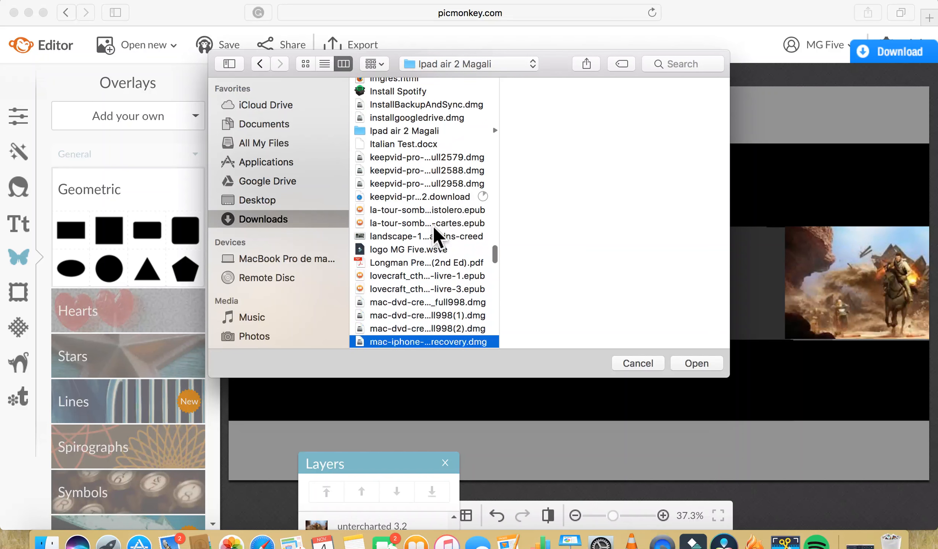
{"action": "key", "text": "Down"}
{"action": "key", "text": "Down"}
{"action": "key", "text": "Down"}
{"action": "key", "text": "Down"}
{"action": "key", "text": "Down"}
{"action": "key", "text": "Down"}
{"action": "key", "text": "Down"}
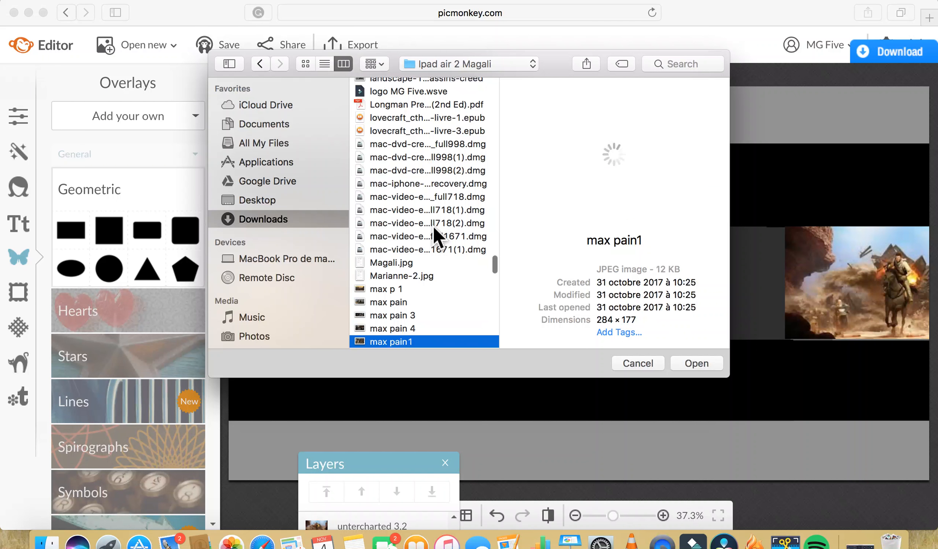
Preview the Max Payne pictures in the Downloads folder, including "max pain 3" and "max p 1", to compare candidates.
{"action": "left_click", "coordinate": [376, 320]}
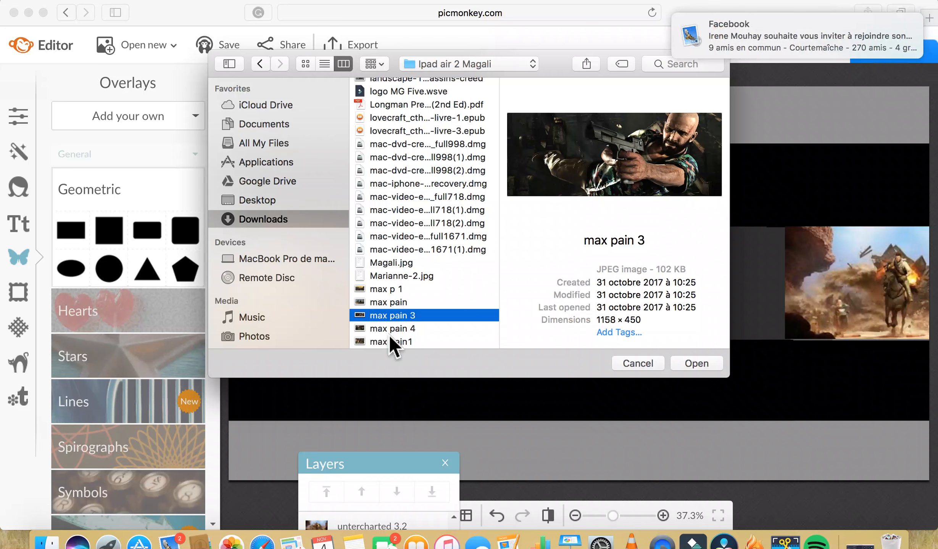
{"action": "key", "text": "Down"}
{"action": "key", "text": "Down"}
{"action": "key", "text": "Down"}
{"action": "key", "text": "Down"}
{"action": "key", "text": "Down"}
{"action": "key", "text": "Down"}
{"action": "key", "text": "Down"}
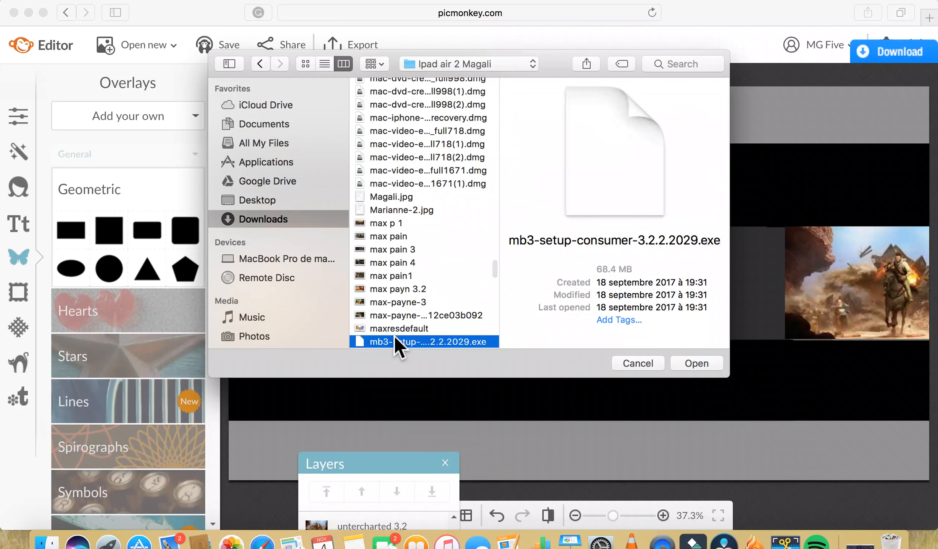
{"action": "key", "text": "Down"}
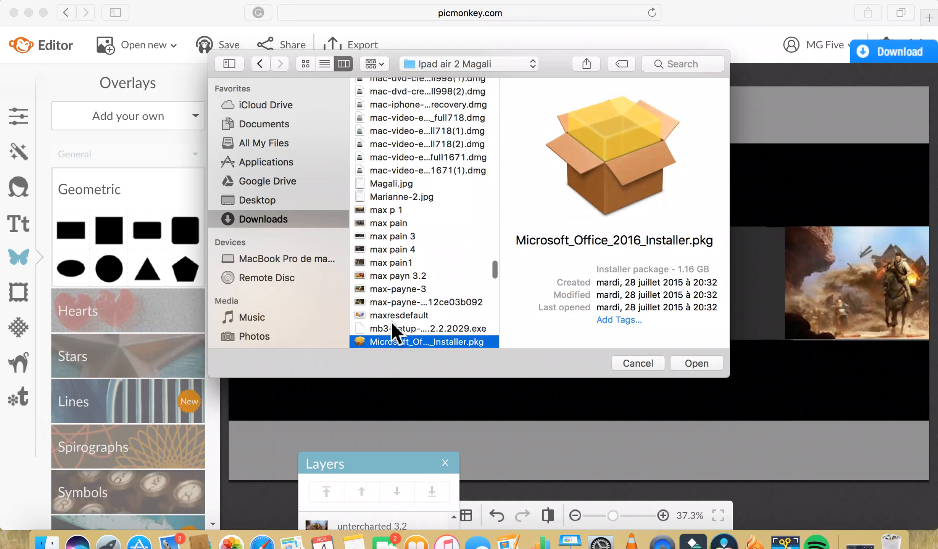
{"action": "left_click", "coordinate": [376, 214]}
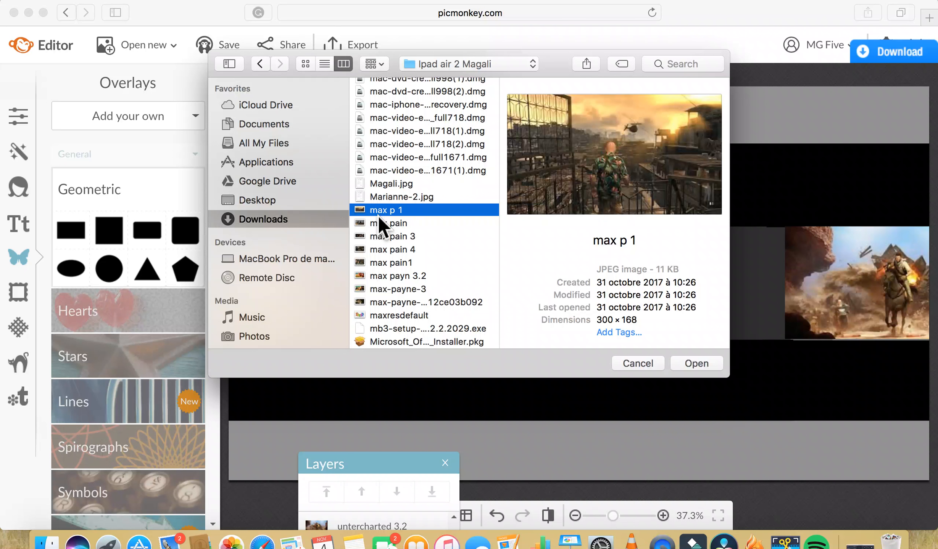
{"action": "key", "text": "Down"}
{"action": "key", "text": "Down"}
{"action": "key", "text": "Down"}
{"action": "key", "text": "Down"}
{"action": "key", "text": "Down"}
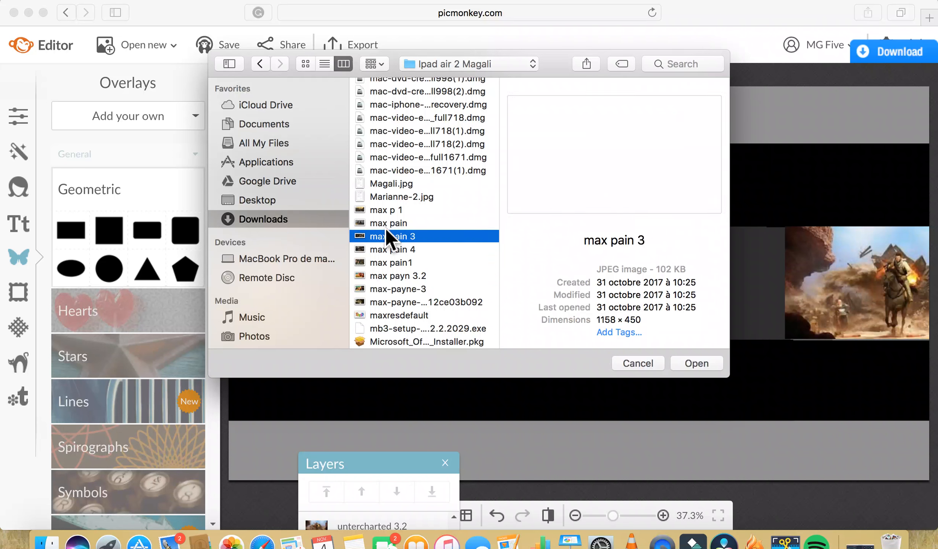
Look through the remaining Downloads files below the Max Payne pictures for another suitable image.
{"action": "key", "text": "Down"}
{"action": "key", "text": "Down"}
{"action": "key", "text": "Down"}
{"action": "key", "text": "Down"}
{"action": "key", "text": "Down"}
{"action": "key", "text": "Down"}
{"action": "key", "text": "Down"}
{"action": "key", "text": "Down"}
{"action": "key", "text": "Down"}
{"action": "key", "text": "Down"}
{"action": "key", "text": "Down"}
{"action": "key", "text": "Down"}
{"action": "key", "text": "Down"}
{"action": "key", "text": "Down"}
{"action": "key", "text": "Down"}
{"action": "key", "text": "Down"}
{"action": "key", "text": "Down"}
{"action": "key", "text": "Down"}
{"action": "key", "text": "Down"}
{"action": "key", "text": "Down"}
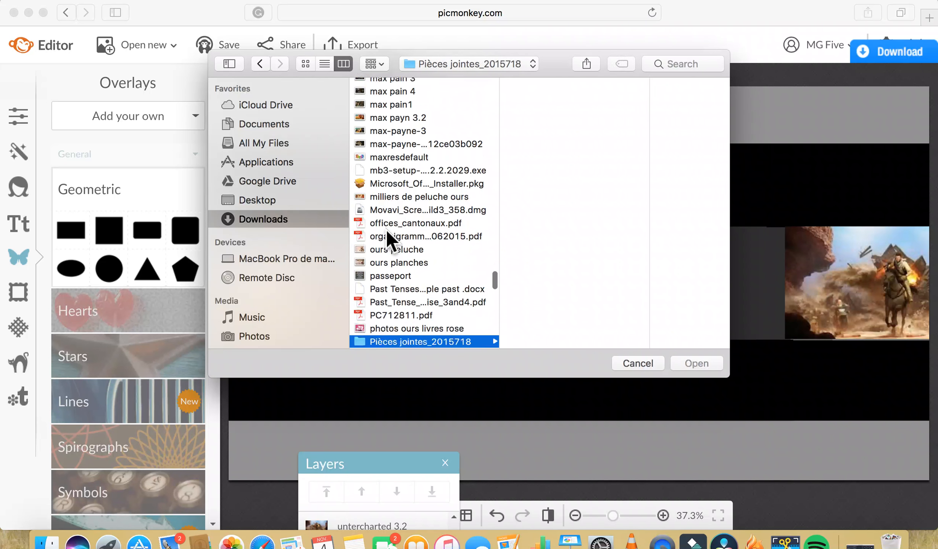
{"action": "key", "text": "Down"}
{"action": "key", "text": "Down"}
{"action": "key", "text": "Down"}
{"action": "key", "text": "Down"}
{"action": "key", "text": "Down"}
{"action": "key", "text": "Down"}
{"action": "key", "text": "Down"}
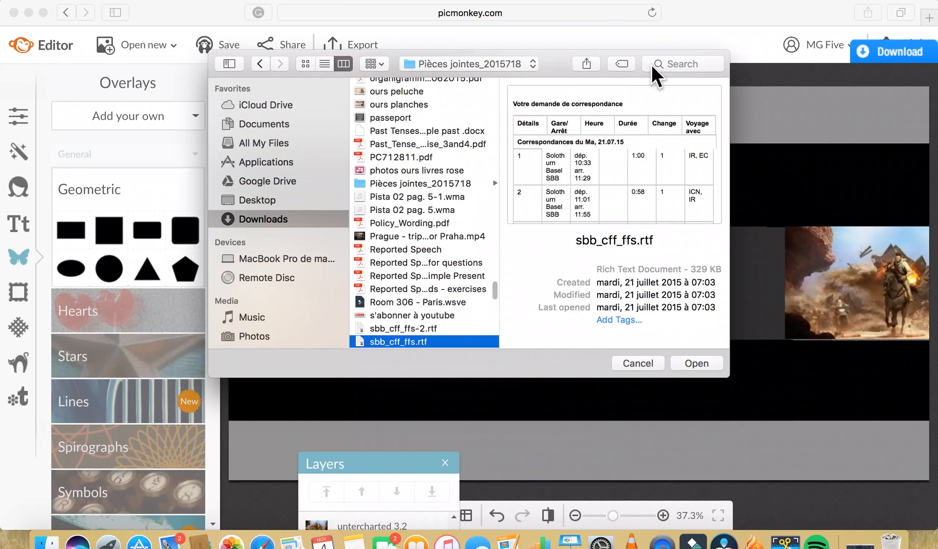
Search the computer for "max pa" and add the picture "max payne 1" as an overlay.
{"action": "left_click", "coordinate": [652, 64]}
{"action": "type", "text": "max pa"}
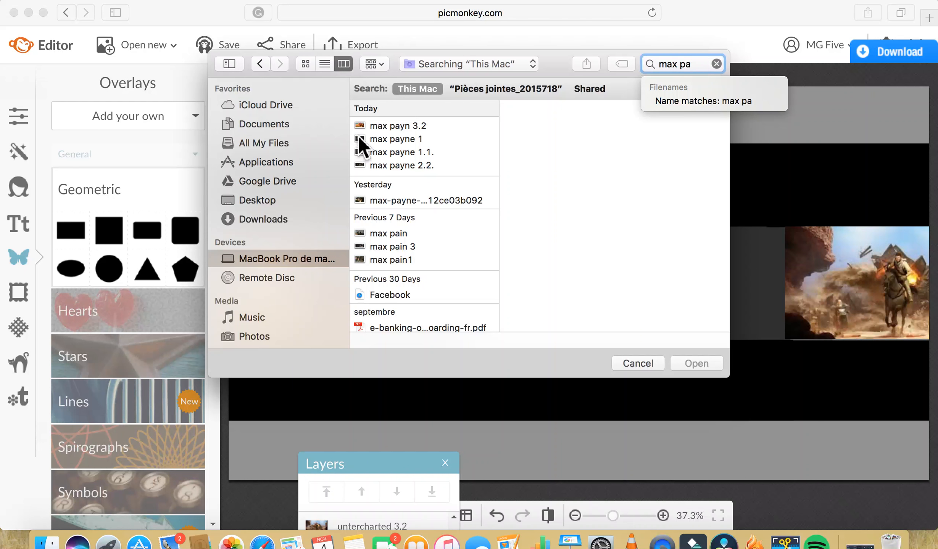
{"action": "left_click", "coordinate": [372, 129]}
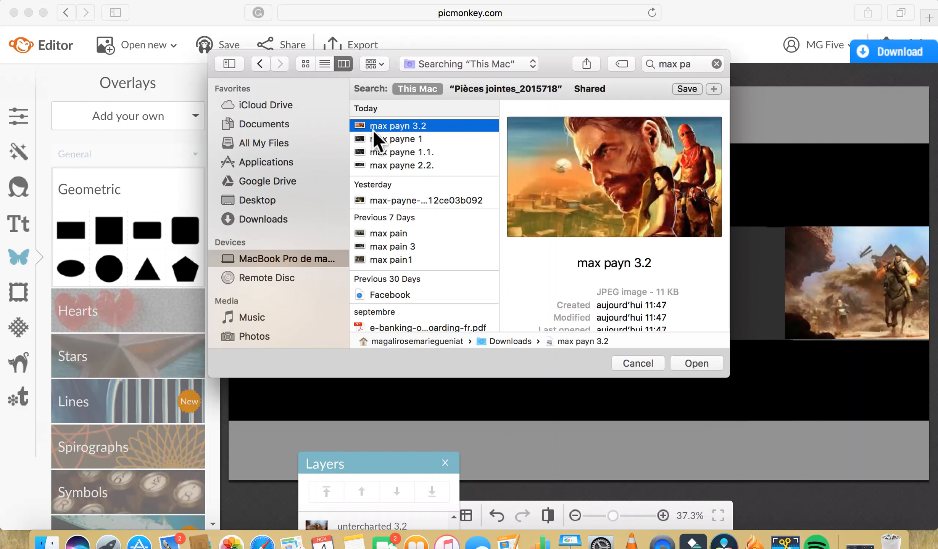
{"action": "left_click", "coordinate": [378, 141]}
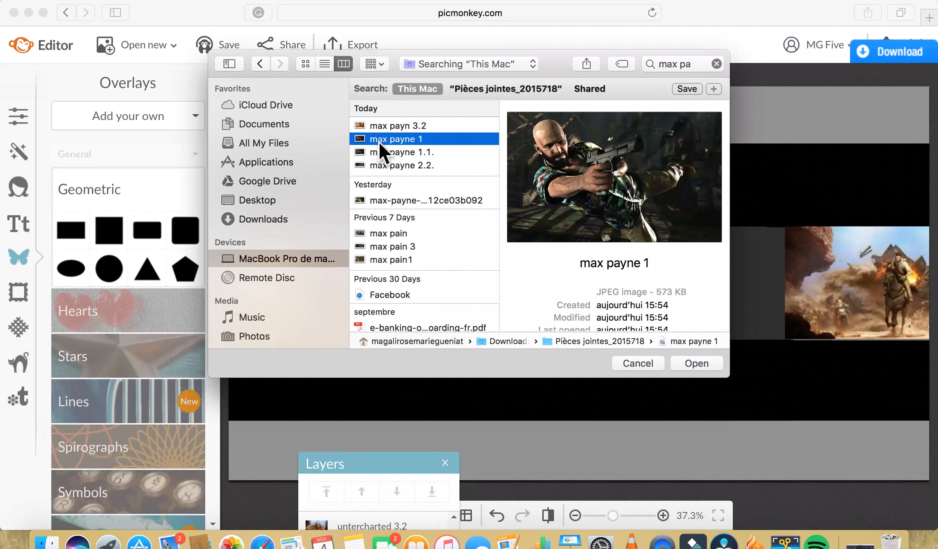
{"action": "left_click", "coordinate": [682, 364]}
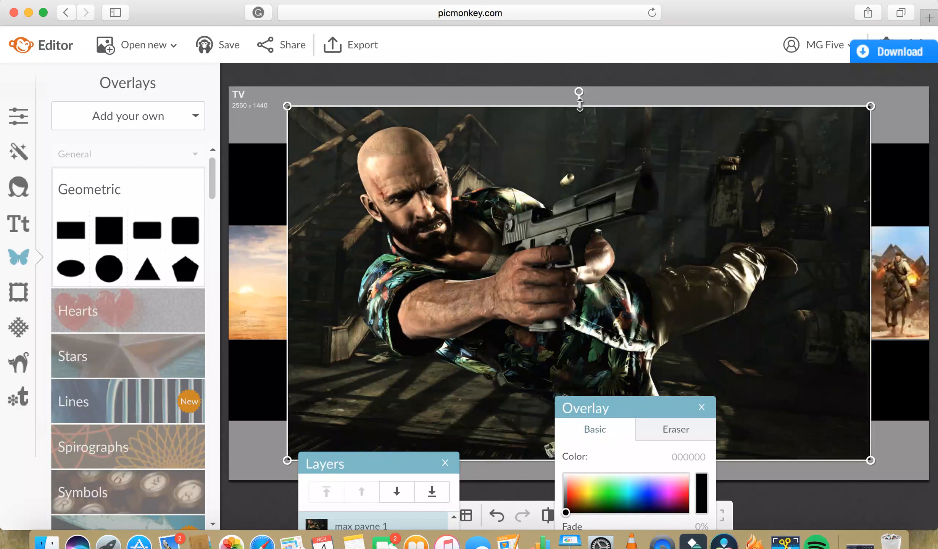
Shrink the Max Payne picture to roughly the strip height and place it directly beside the Harry Potter picture.
{"action": "left_click_drag", "start_coordinate": [578, 103], "coordinate": [584, 225]}
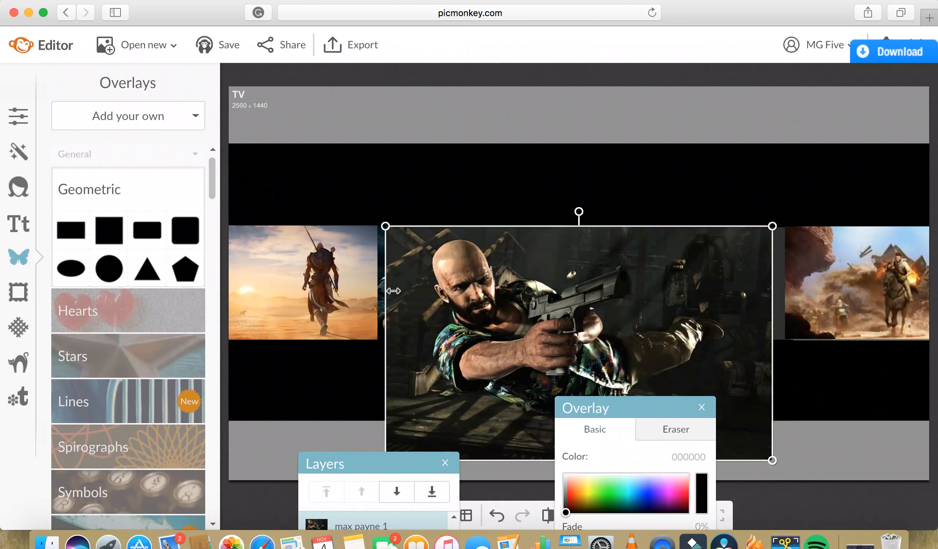
{"action": "left_click_drag", "start_coordinate": [392, 293], "coordinate": [578, 206]}
{"action": "mouse_move", "coordinate": [624, 313]}
{"action": "left_mouse_down"}
{"action": "mouse_move", "coordinate": [619, 258]}
{"action": "mouse_move", "coordinate": [636, 254]}
{"action": "mouse_move", "coordinate": [620, 256]}
{"action": "left_mouse_up"}
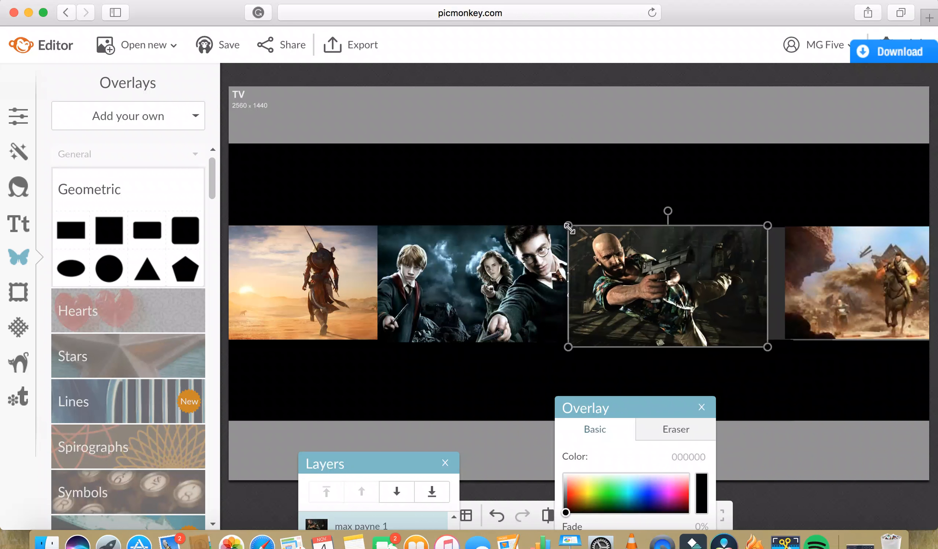
{"action": "left_click", "coordinate": [571, 203]}
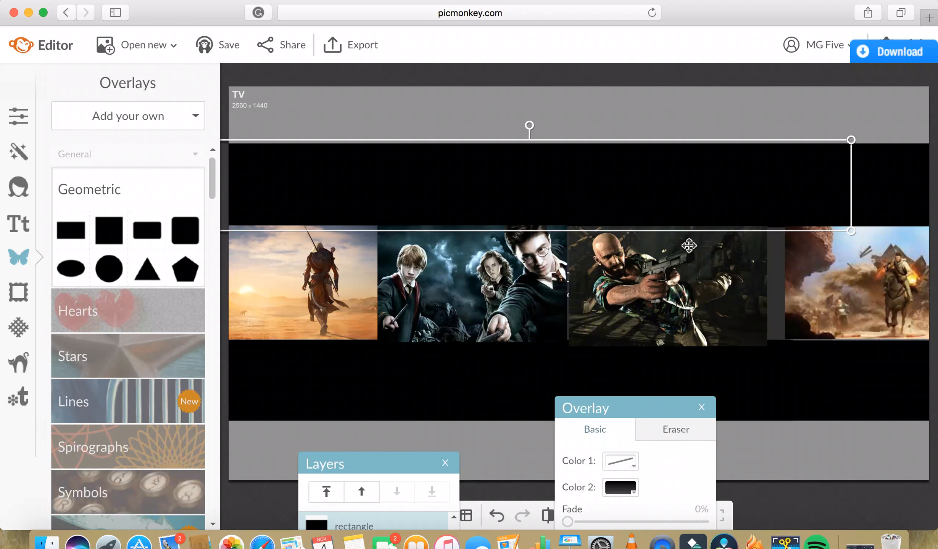
Move the Uncharted picture against the Max Payne picture and enlarge it slightly to close the gap in the strip.
{"action": "left_click_drag", "start_coordinate": [794, 266], "coordinate": [778, 271]}
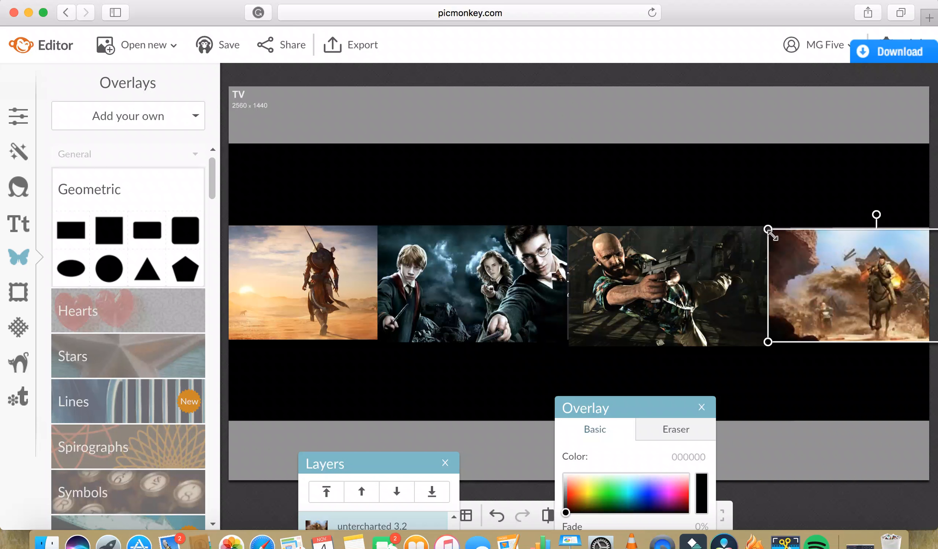
{"action": "left_click_drag", "start_coordinate": [768, 231], "coordinate": [764, 237]}
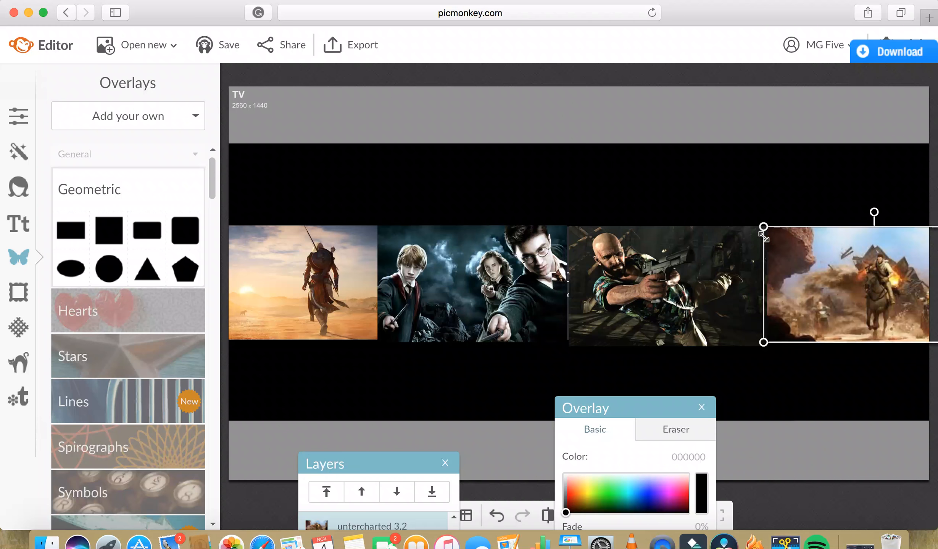
{"action": "left_click", "coordinate": [720, 211]}
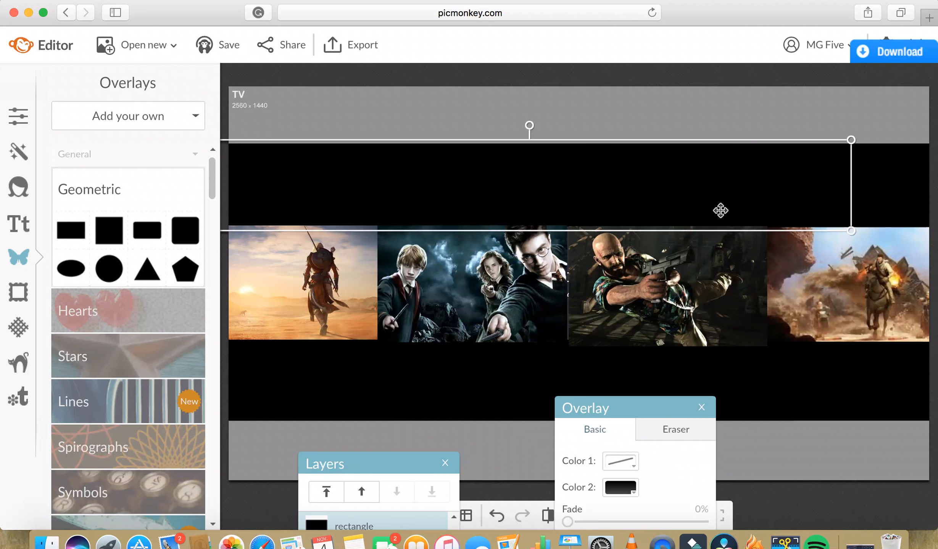
{"action": "left_click", "coordinate": [653, 122]}
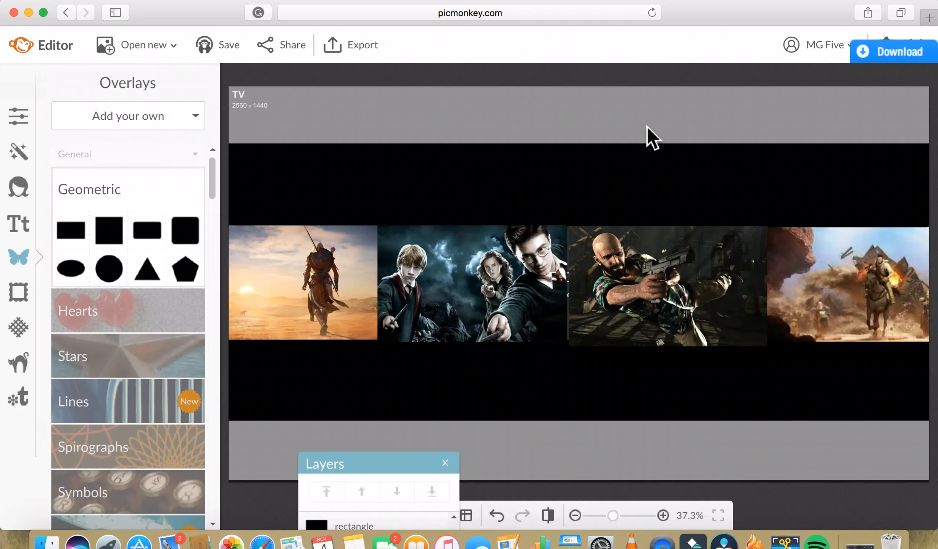
Add a geometric rectangle overlay to the canvas and change its fill colour to white.
{"action": "left_click", "coordinate": [72, 233]}
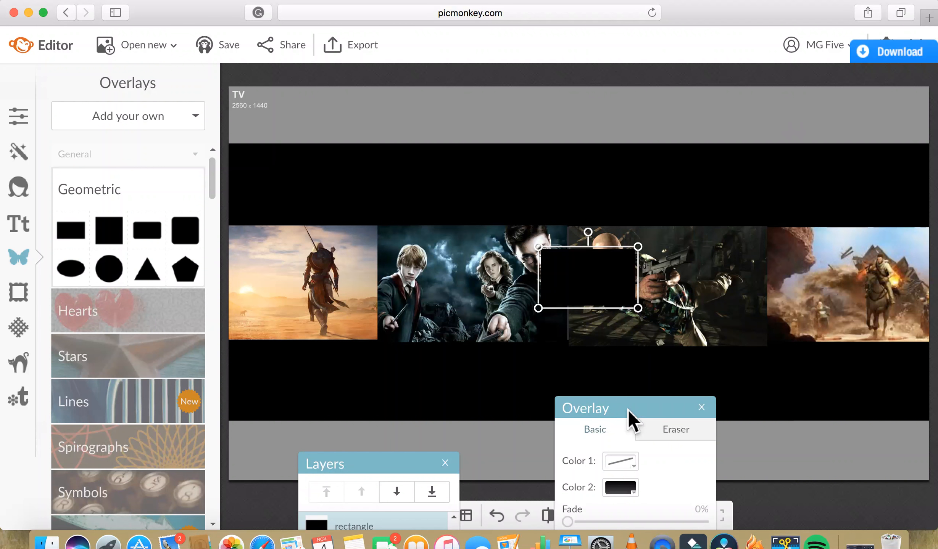
{"action": "left_click_drag", "start_coordinate": [628, 408], "coordinate": [726, 262]}
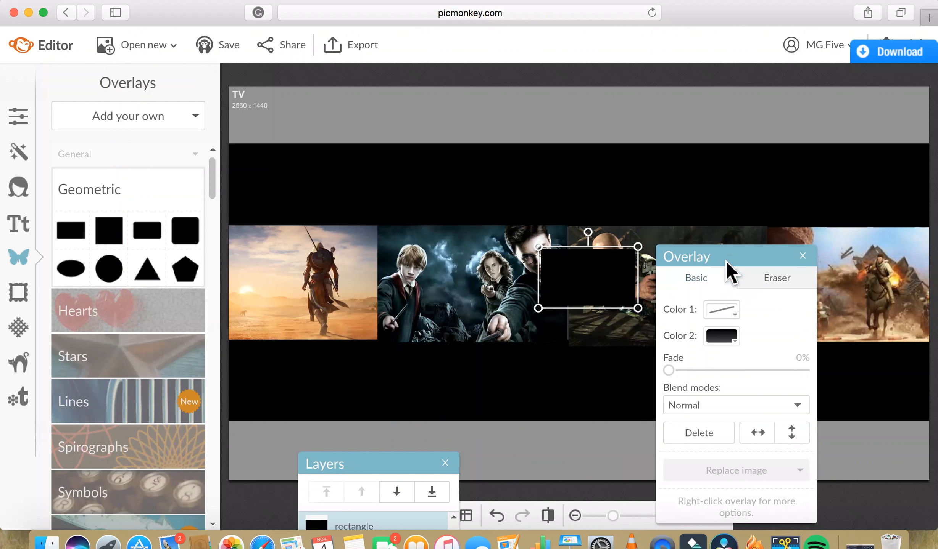
{"action": "left_click", "coordinate": [721, 336]}
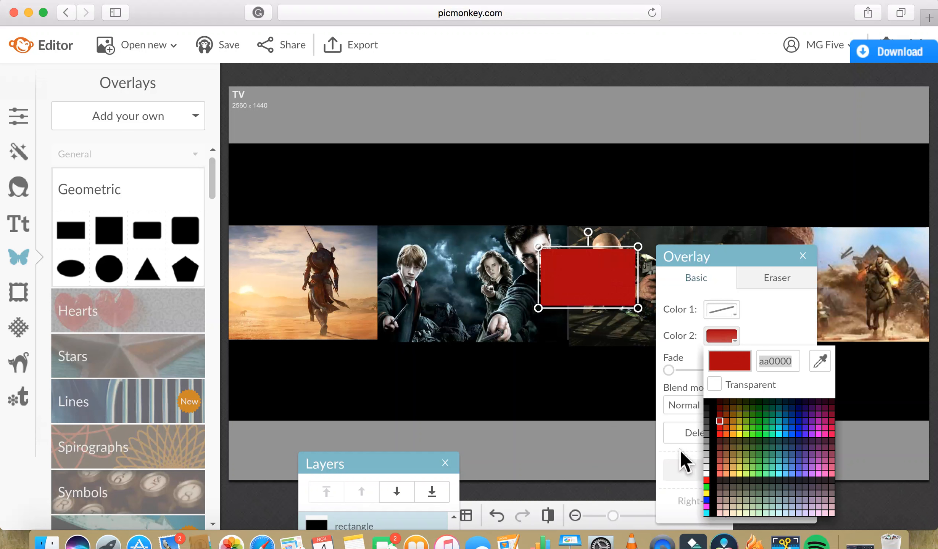
{"action": "left_click", "coordinate": [706, 477]}
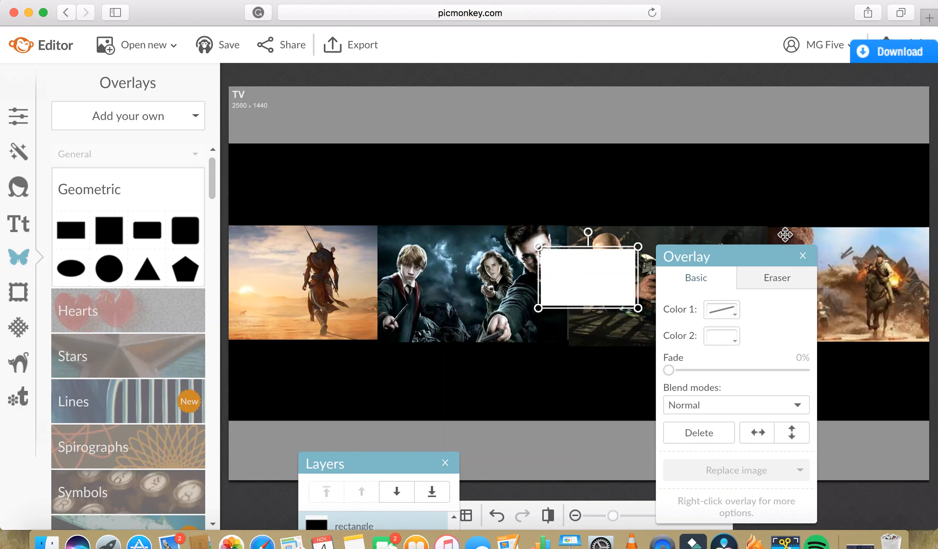
{"action": "left_click", "coordinate": [803, 255]}
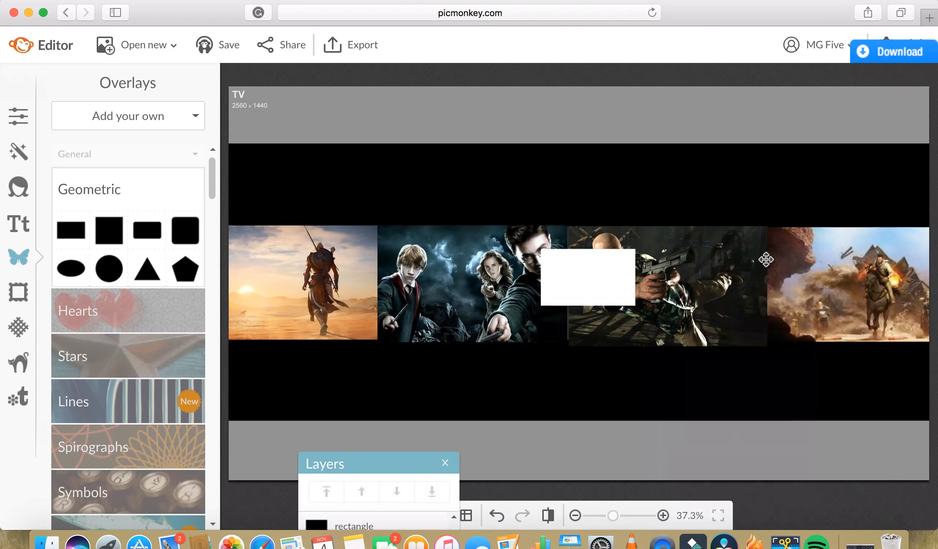
Reshape the white rectangle into a thin, slightly tilted upright bar covering the seam between the Assassin's Creed and Harry Potter pictures.
{"action": "left_click", "coordinate": [593, 290]}
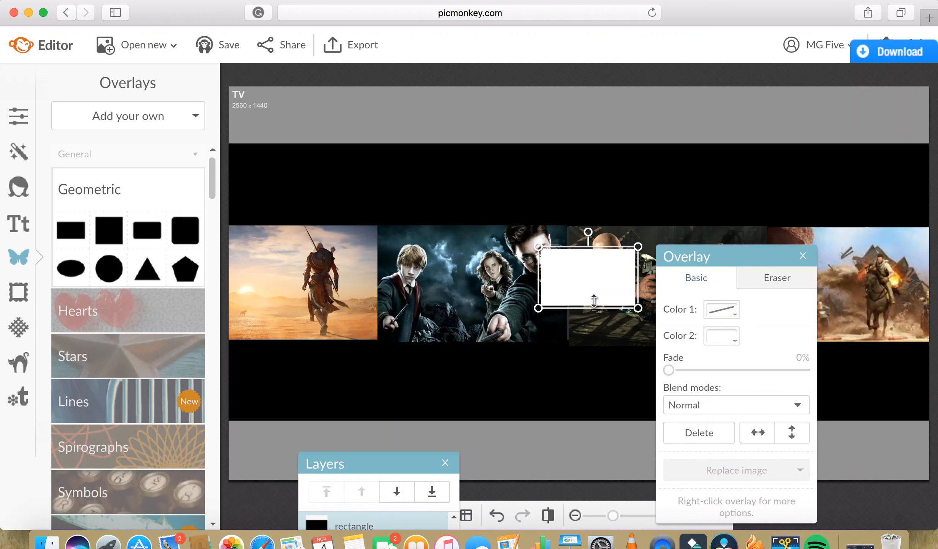
{"action": "left_click_drag", "start_coordinate": [595, 305], "coordinate": [470, 279]}
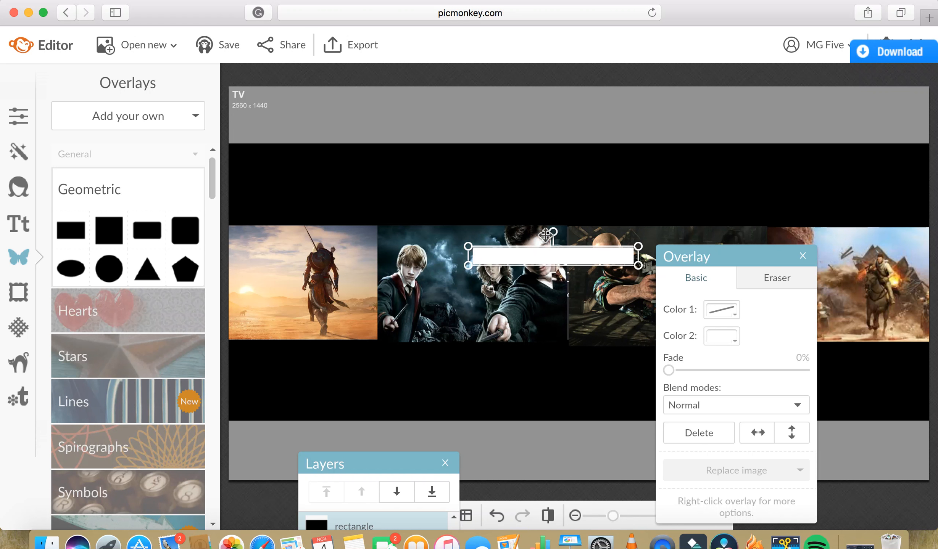
{"action": "left_click_drag", "start_coordinate": [550, 231], "coordinate": [638, 279]}
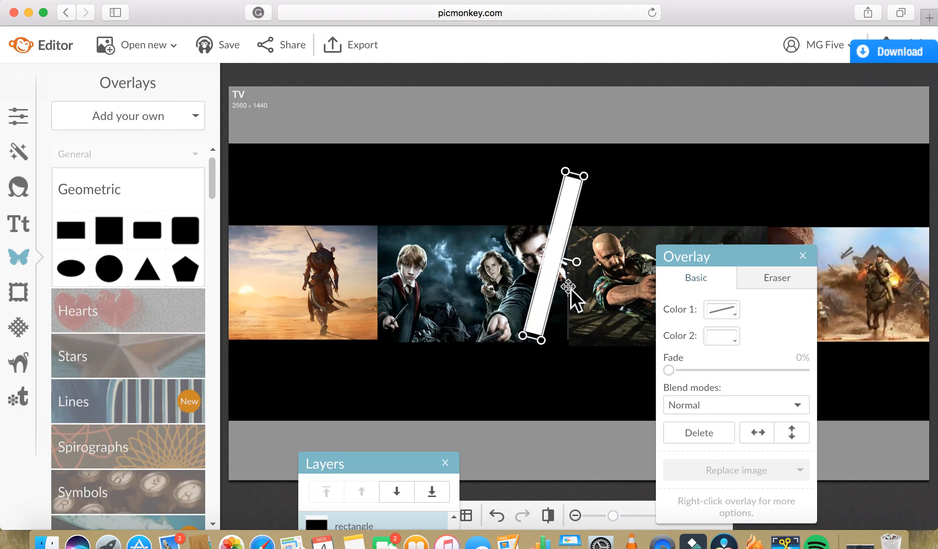
{"action": "left_click_drag", "start_coordinate": [549, 288], "coordinate": [386, 312]}
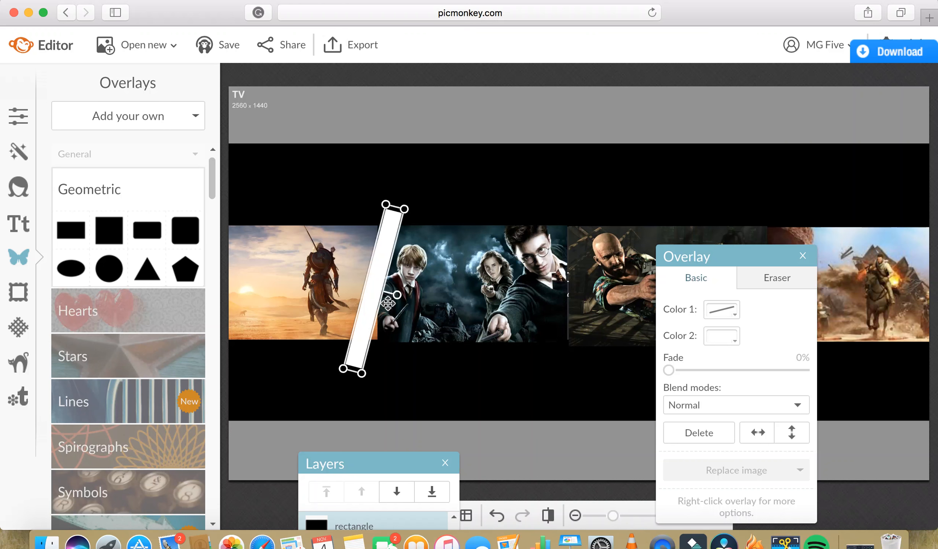
{"action": "left_click_drag", "start_coordinate": [400, 297], "coordinate": [381, 296]}
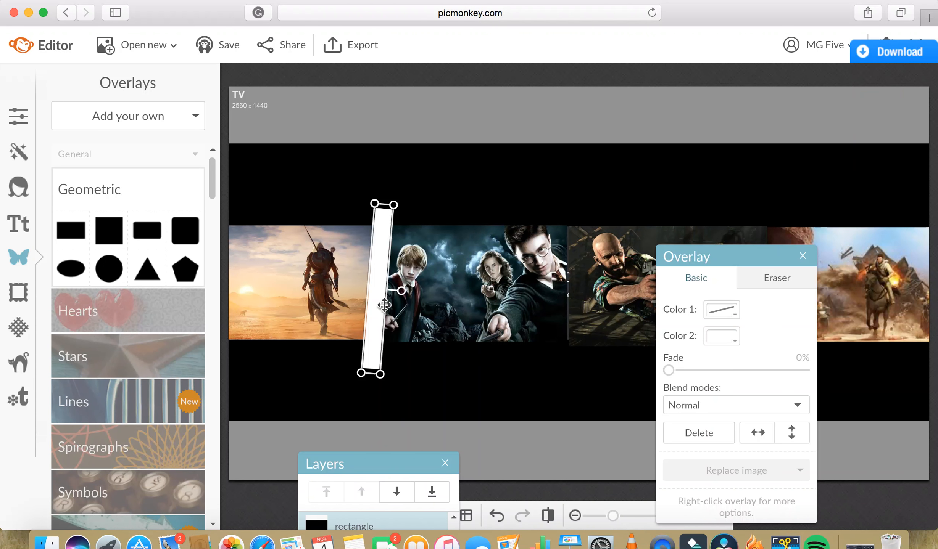
Duplicate the white bar and place the copy over the seam between the Harry Potter and Max Payne pictures.
{"action": "right_click", "coordinate": [383, 305]}
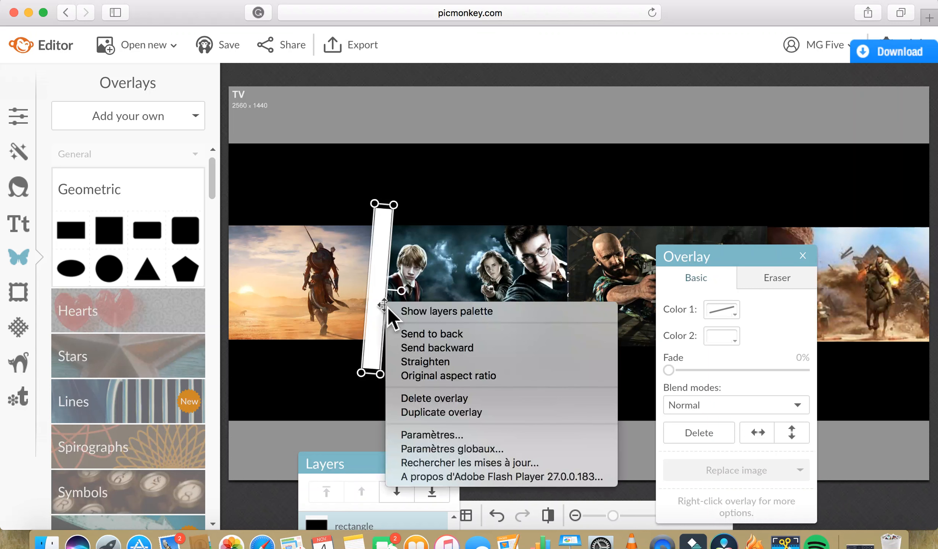
{"action": "left_click", "coordinate": [420, 412]}
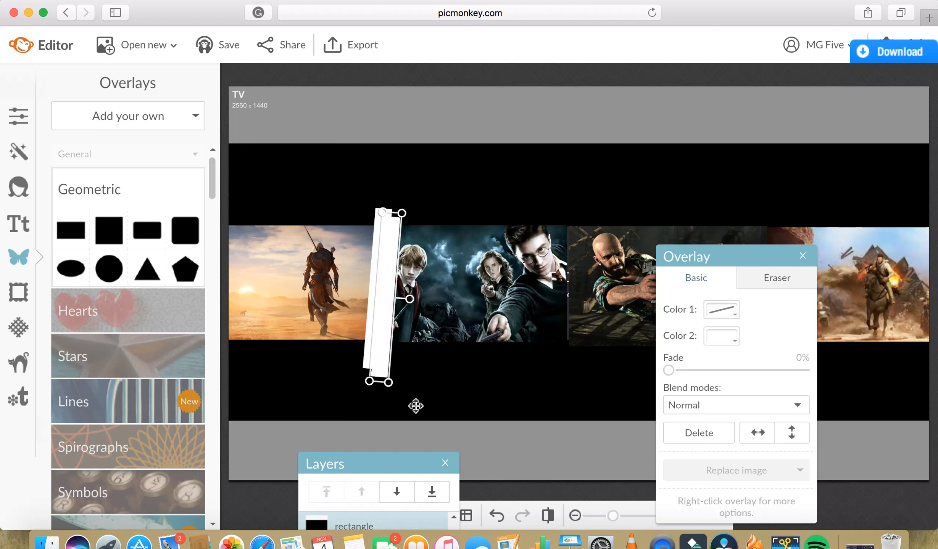
{"action": "left_click_drag", "start_coordinate": [384, 340], "coordinate": [575, 326]}
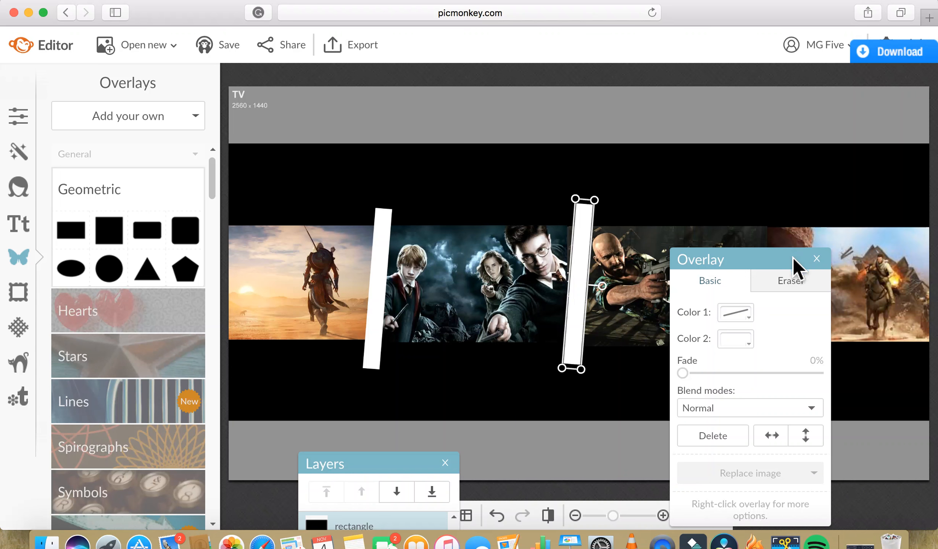
{"action": "left_click", "coordinate": [823, 267]}
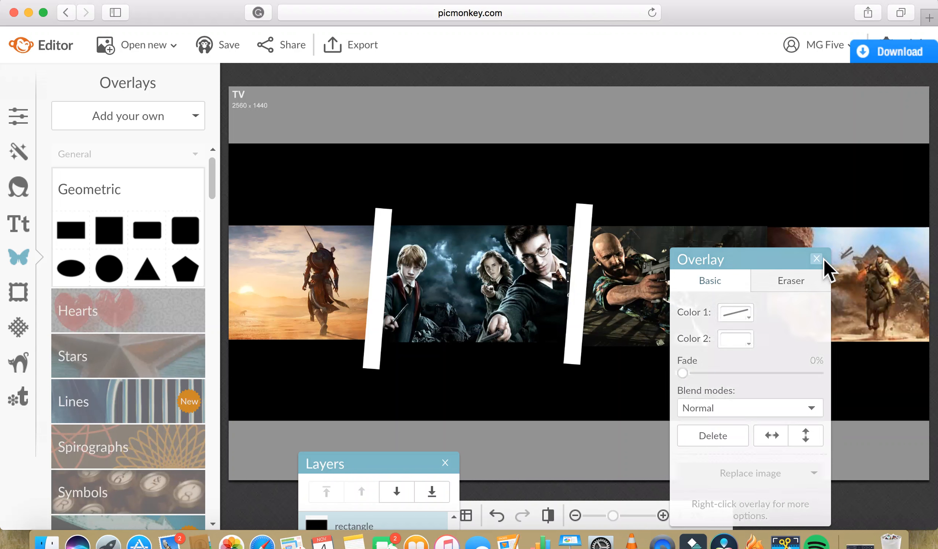
Nudge the white bar on the Harry Potter and Max Payne seam slightly towards Harry Potter and duplicate it.
{"action": "left_click", "coordinate": [579, 279]}
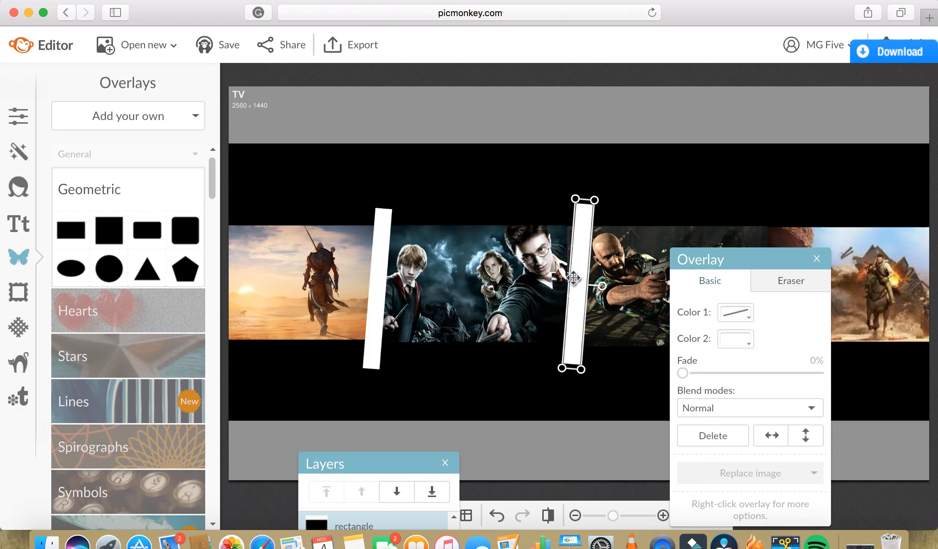
{"action": "left_click_drag", "start_coordinate": [573, 279], "coordinate": [570, 275]}
{"action": "right_click", "coordinate": [570, 274]}
{"action": "key", "text": "Escape"}
{"action": "right_click", "coordinate": [570, 273]}
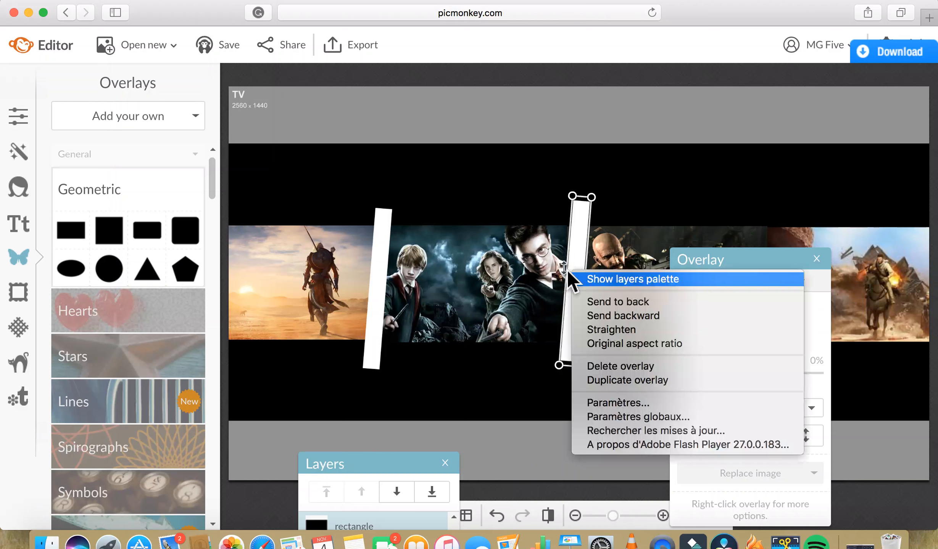
{"action": "left_click", "coordinate": [595, 380]}
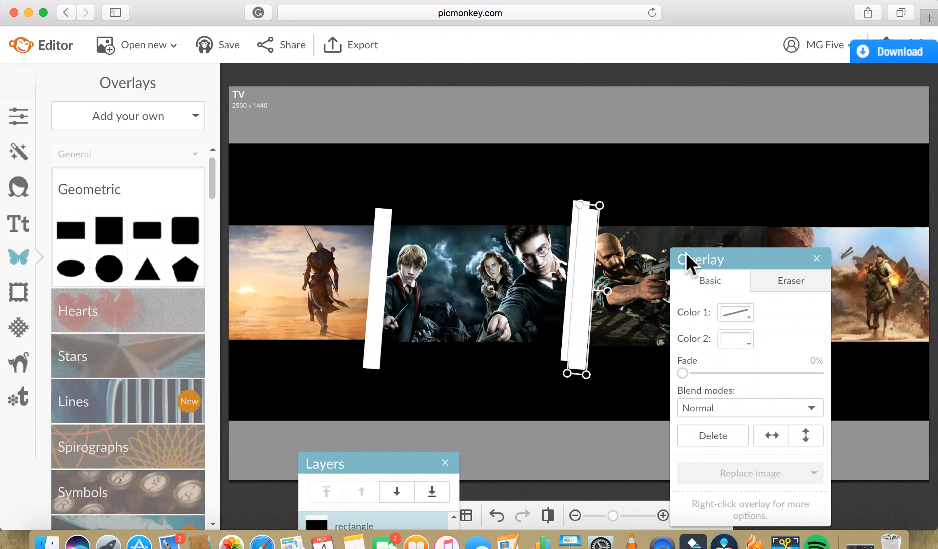
{"action": "left_click", "coordinate": [815, 259]}
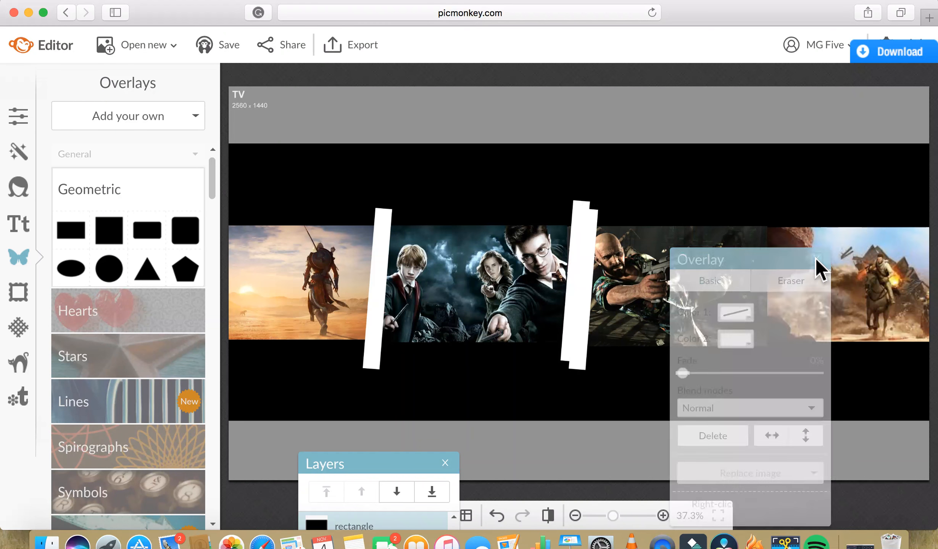
Move the new white bar copy over the seam between the Max Payne and Uncharted pictures.
{"action": "left_click", "coordinate": [585, 277]}
{"action": "left_click_drag", "start_coordinate": [585, 277], "coordinate": [764, 271]}
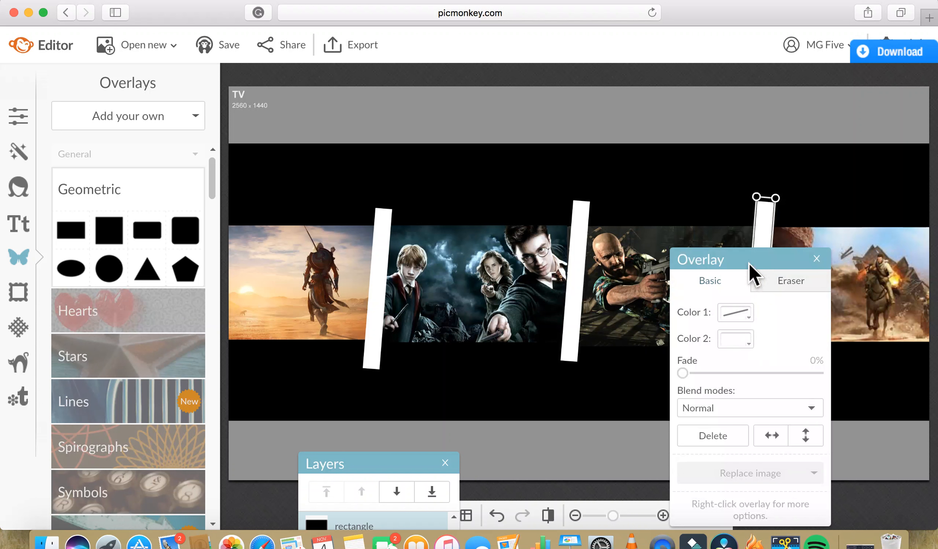
{"action": "left_click", "coordinate": [708, 228]}
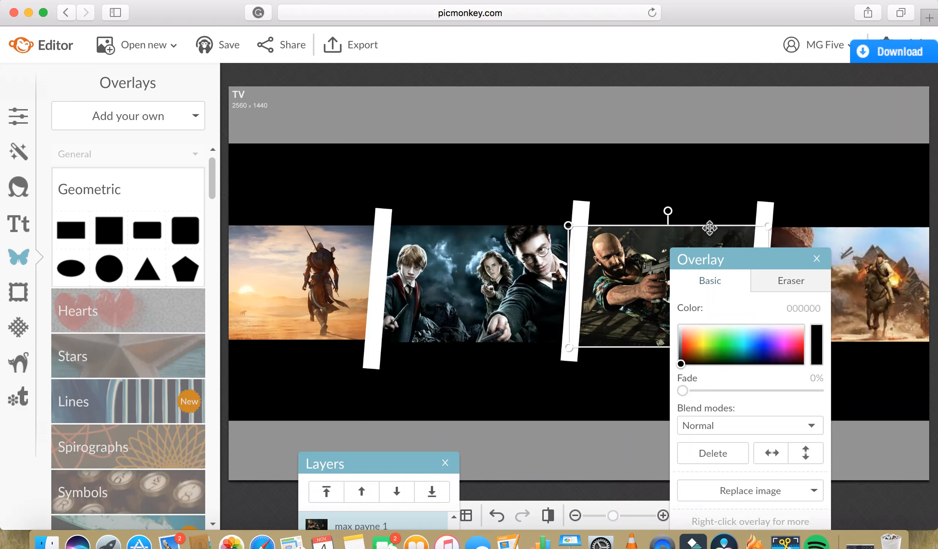
{"action": "left_click", "coordinate": [706, 204]}
{"action": "left_click", "coordinate": [652, 360]}
{"action": "left_click", "coordinate": [817, 259]}
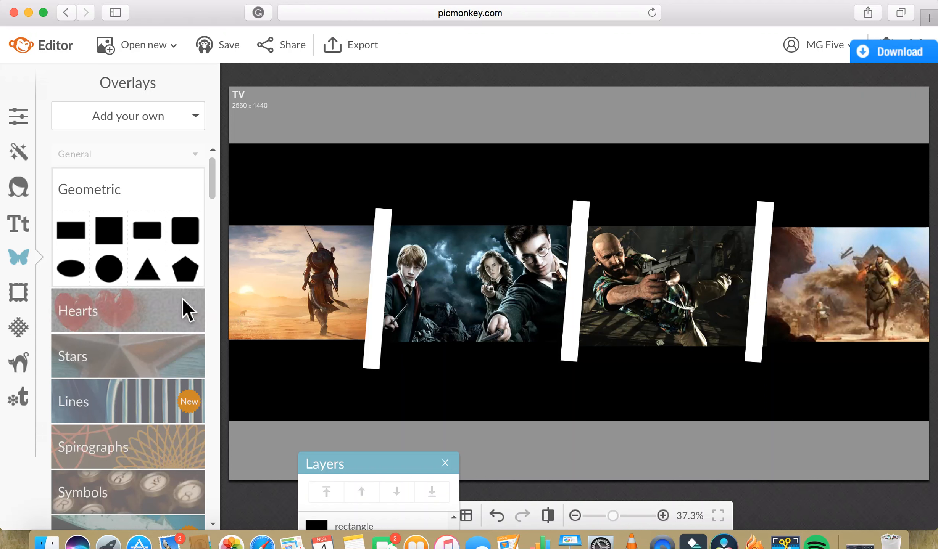
Add black rectangle overlays along the strip's upper edge to hide the top ends of the white bars.
{"action": "left_click", "coordinate": [74, 238]}
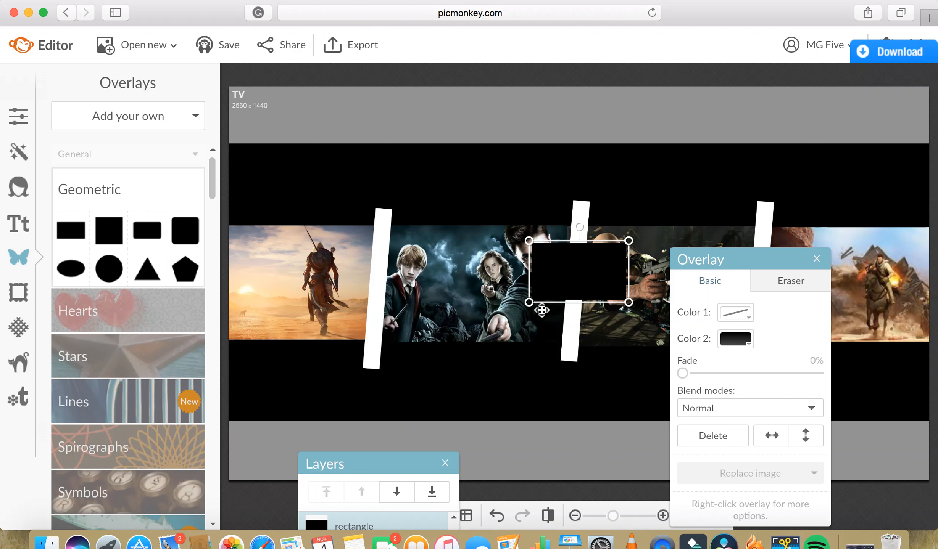
{"action": "left_click_drag", "start_coordinate": [571, 263], "coordinate": [254, 185]}
{"action": "left_click_drag", "start_coordinate": [314, 225], "coordinate": [802, 225]}
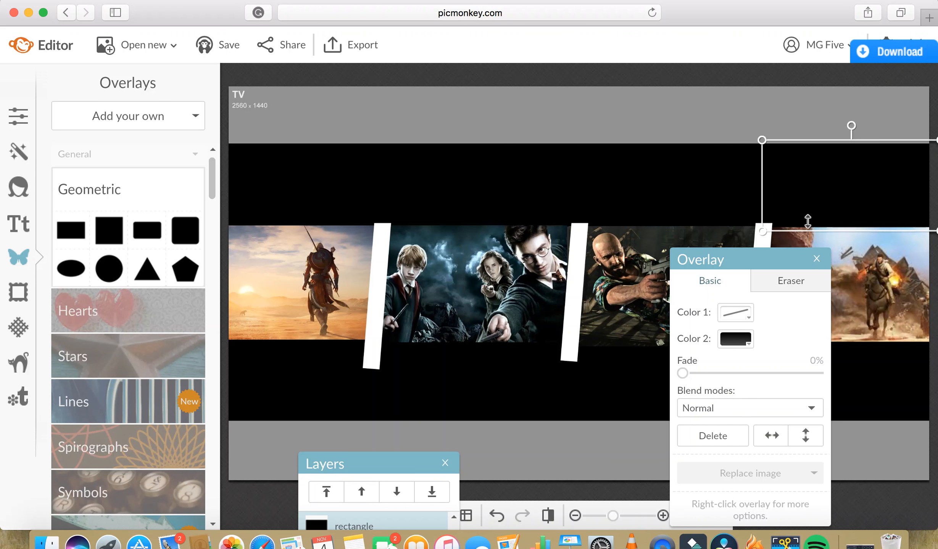
Add another black rectangle above the Max Payne and Uncharted pictures and stretch it past the canvas's right edge.
{"action": "left_click", "coordinate": [70, 242]}
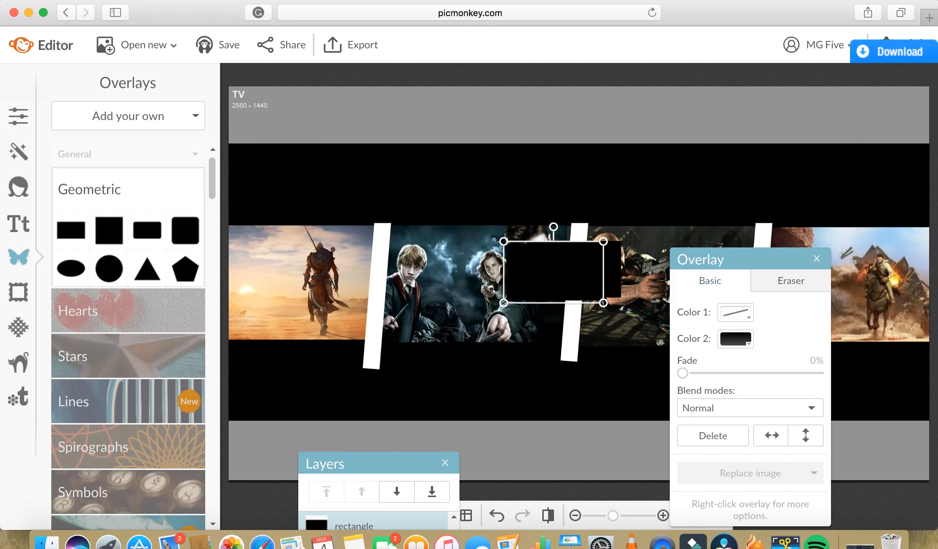
{"action": "left_click_drag", "start_coordinate": [558, 267], "coordinate": [782, 190]}
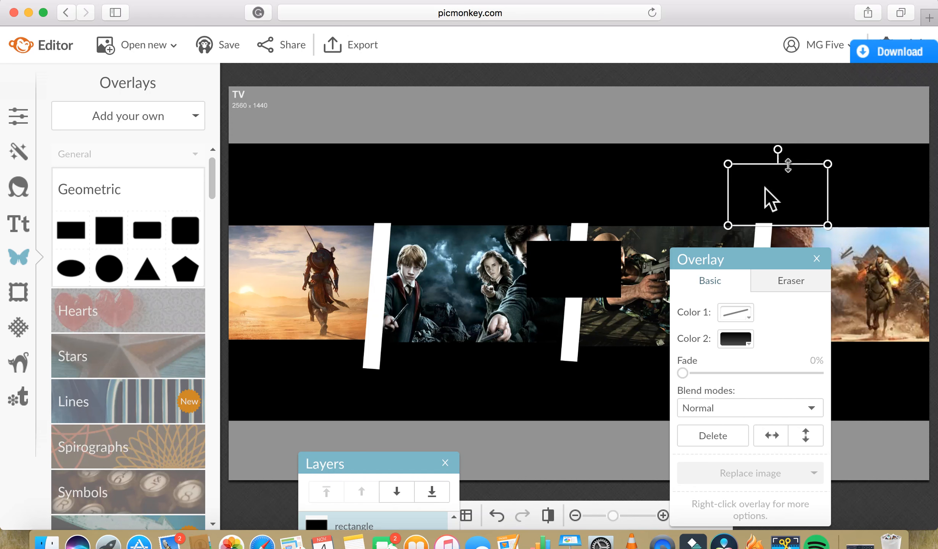
{"action": "left_click_drag", "start_coordinate": [827, 167], "coordinate": [866, 157]}
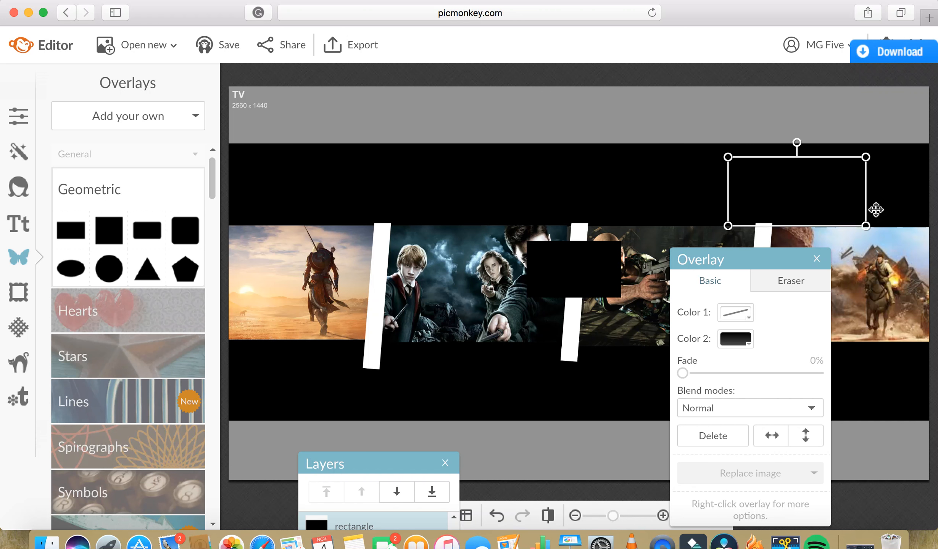
{"action": "left_click_drag", "start_coordinate": [866, 207], "coordinate": [932, 201]}
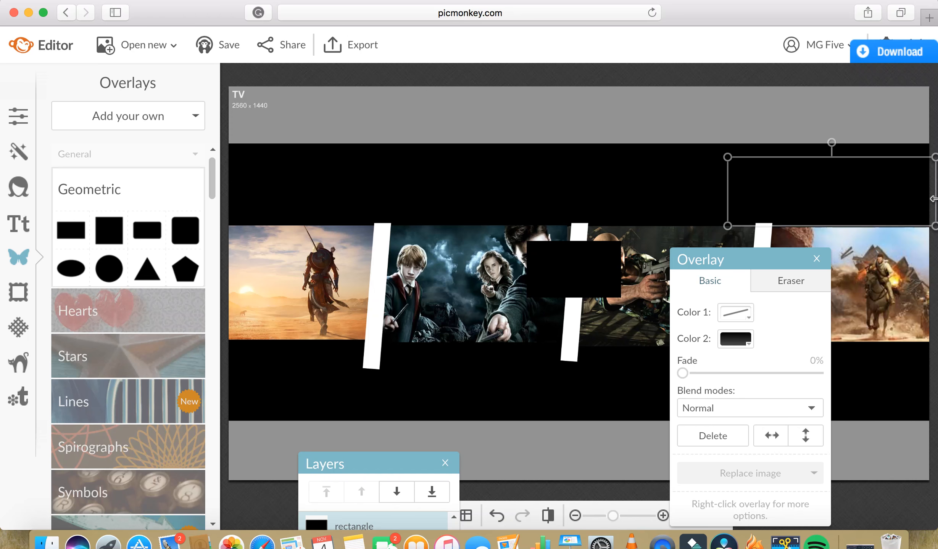
{"action": "left_click_drag", "start_coordinate": [933, 197], "coordinate": [932, 197]}
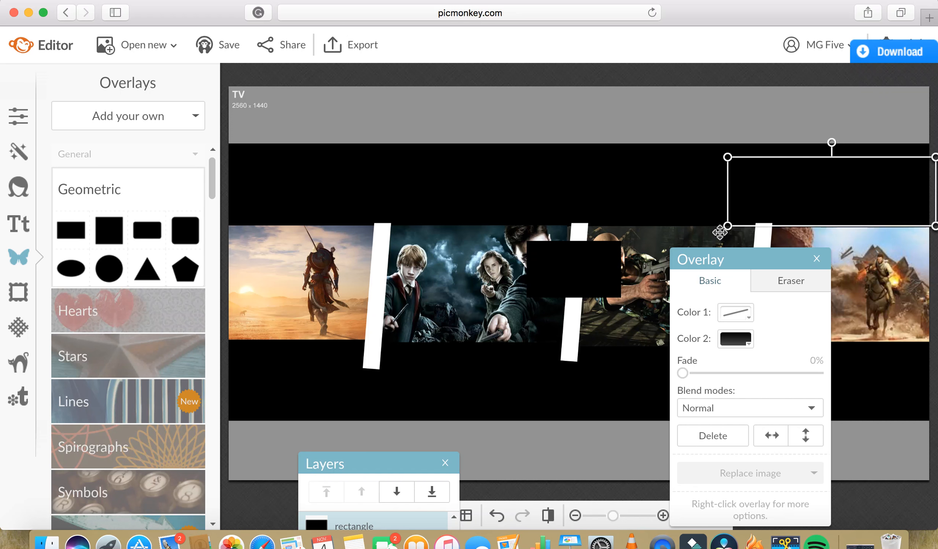
{"action": "left_click", "coordinate": [706, 214]}
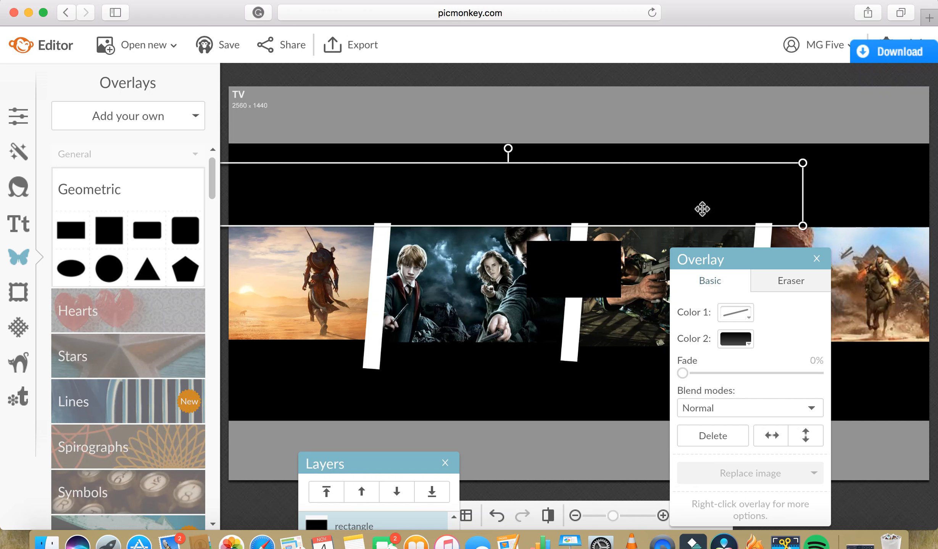
Stretch the spare black rectangle over the lower ends of the first two white bars and enlarge the Assassin's Creed picture to meet it.
{"action": "left_click_drag", "start_coordinate": [594, 281], "coordinate": [611, 389]}
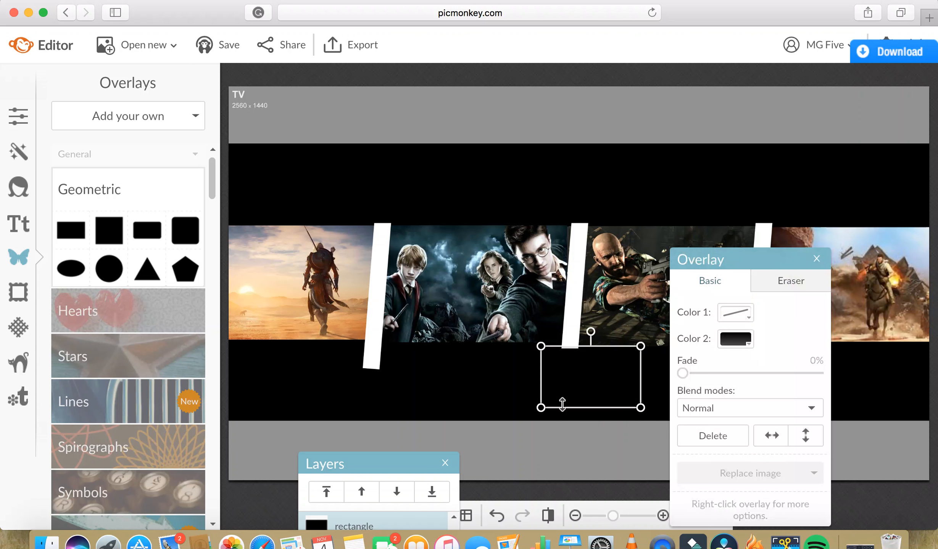
{"action": "left_click_drag", "start_coordinate": [538, 360], "coordinate": [201, 402]}
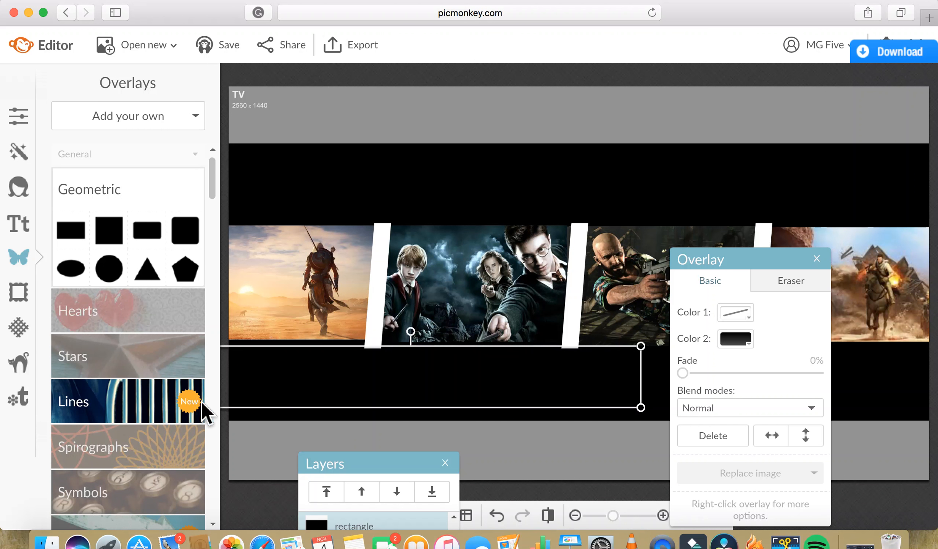
{"action": "left_click", "coordinate": [264, 320]}
{"action": "left_click_drag", "start_coordinate": [263, 320], "coordinate": [262, 328]}
{"action": "left_click_drag", "start_coordinate": [294, 234], "coordinate": [292, 228]}
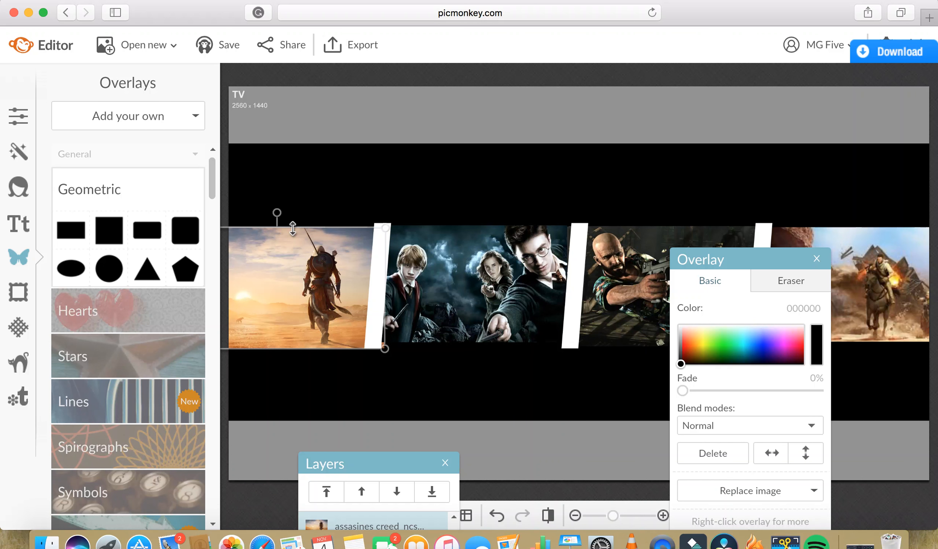
{"action": "left_click_drag", "start_coordinate": [293, 229], "coordinate": [294, 227]}
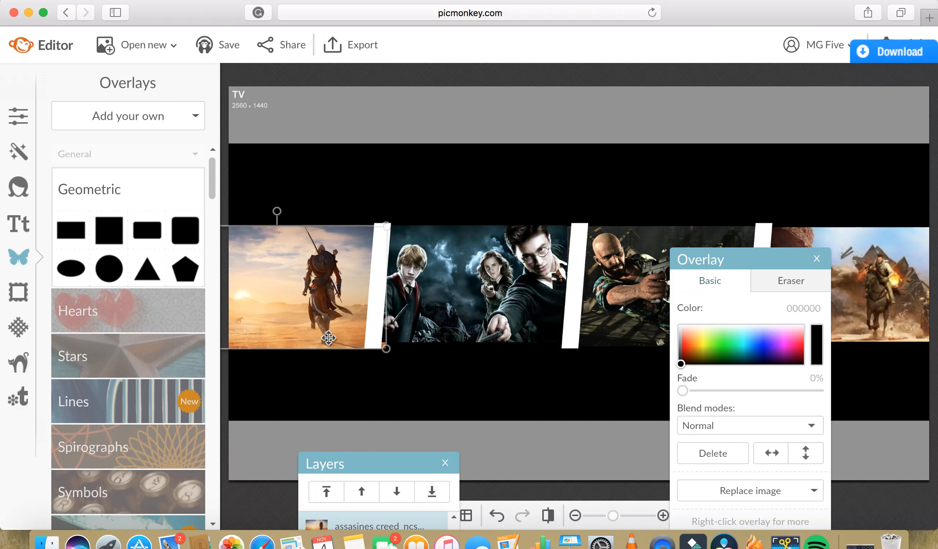
{"action": "left_click", "coordinate": [393, 383]}
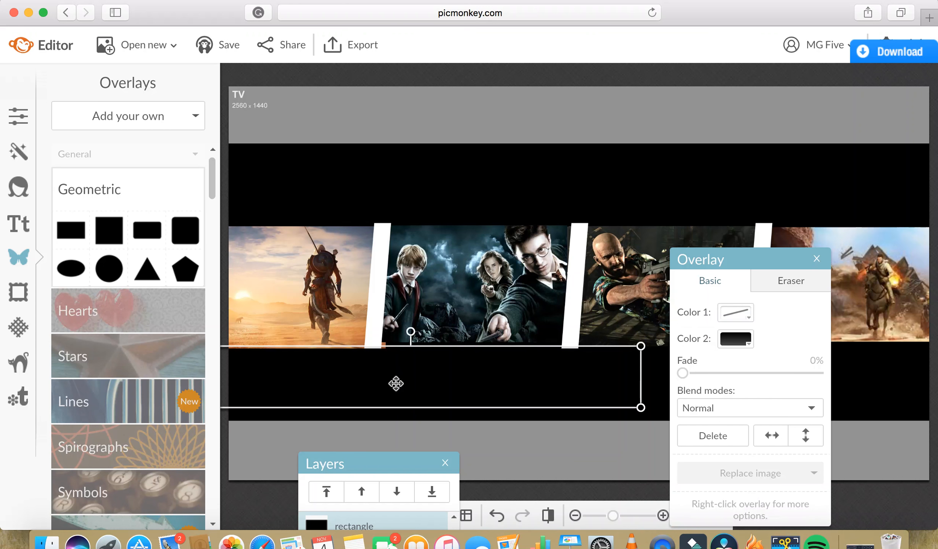
Add a black rectangle below the strip and widen it over the lower end of the third white bar.
{"action": "left_click", "coordinate": [816, 259]}
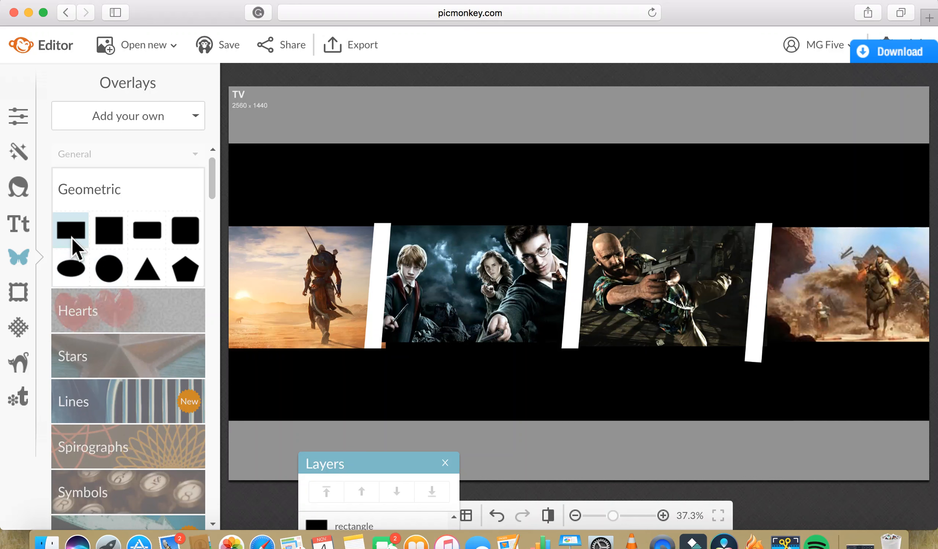
{"action": "left_click_drag", "start_coordinate": [70, 230], "coordinate": [711, 383]}
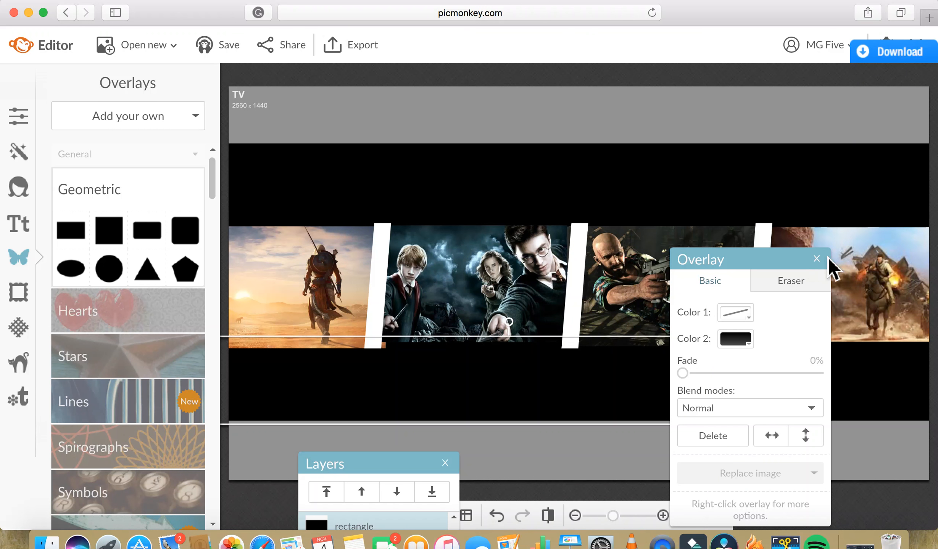
{"action": "left_click", "coordinate": [817, 258]}
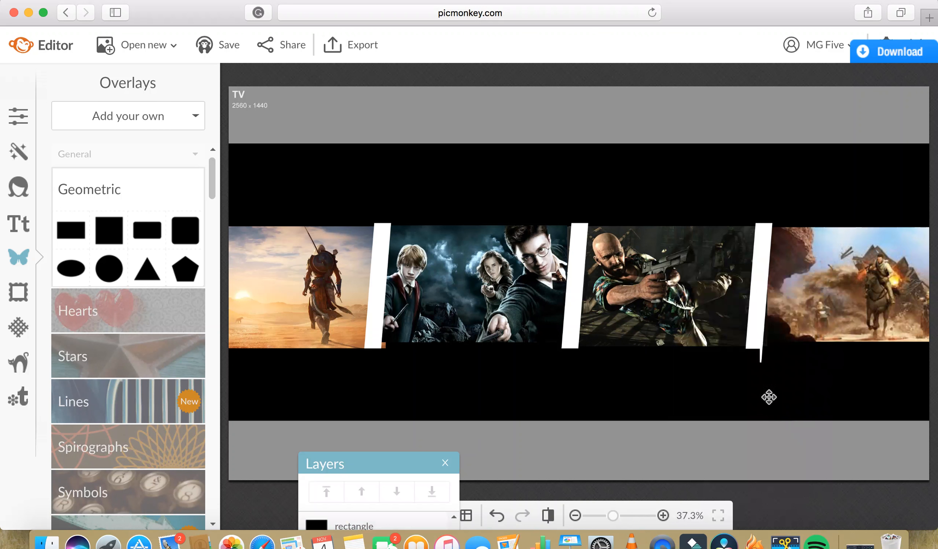
{"action": "left_click", "coordinate": [759, 385]}
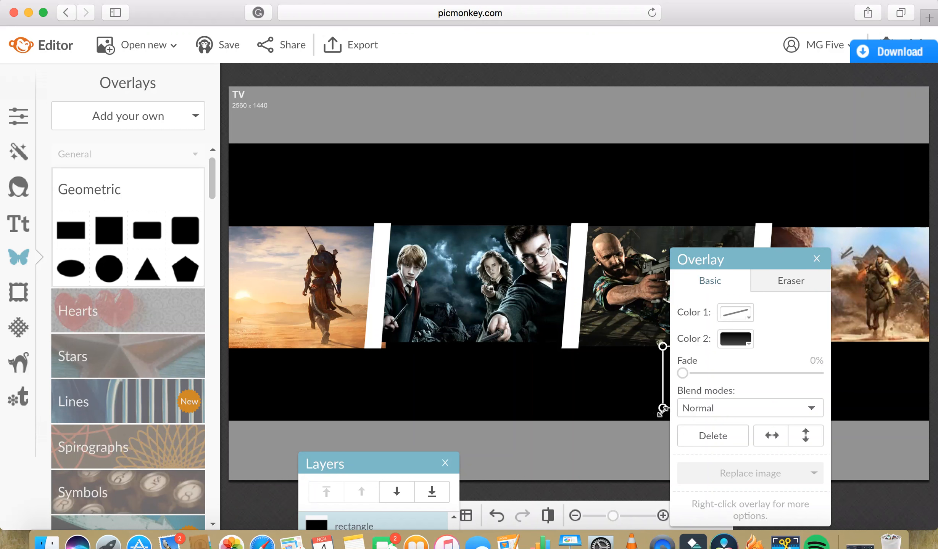
{"action": "left_click", "coordinate": [815, 258]}
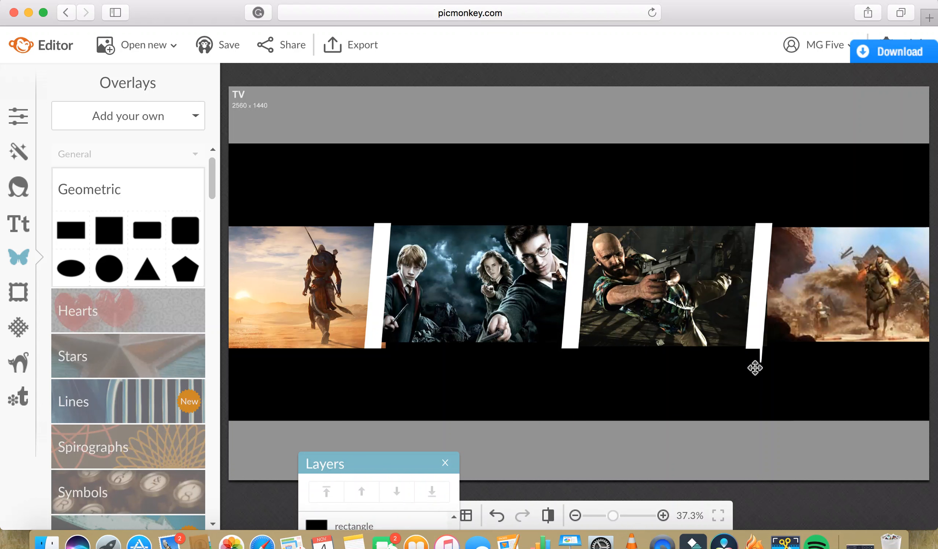
{"action": "left_click_drag", "start_coordinate": [760, 367], "coordinate": [816, 367]}
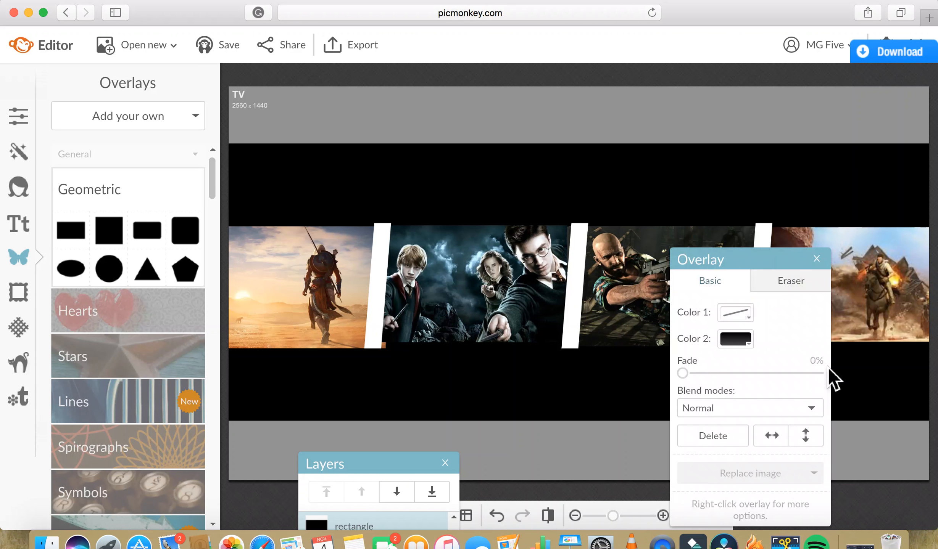
{"action": "left_click", "coordinate": [847, 365]}
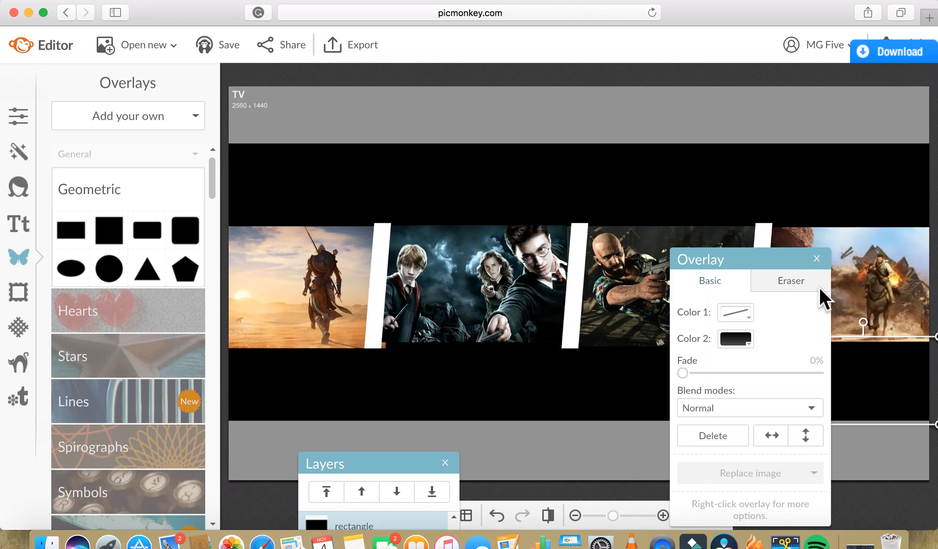
{"action": "left_click", "coordinate": [817, 260]}
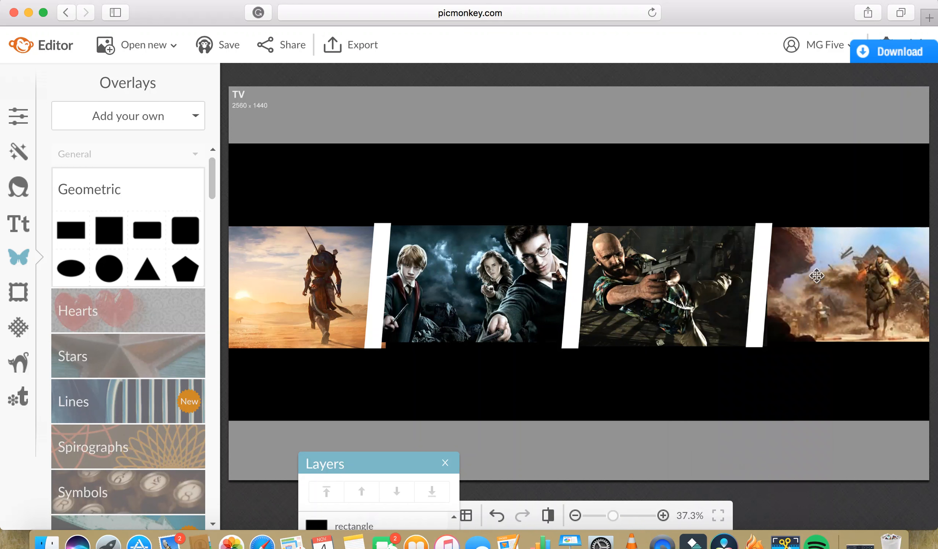
Align the new black rectangle with the Uncharted picture's lower edge and stretch it past the canvas's right edge.
{"action": "left_click", "coordinate": [817, 397]}
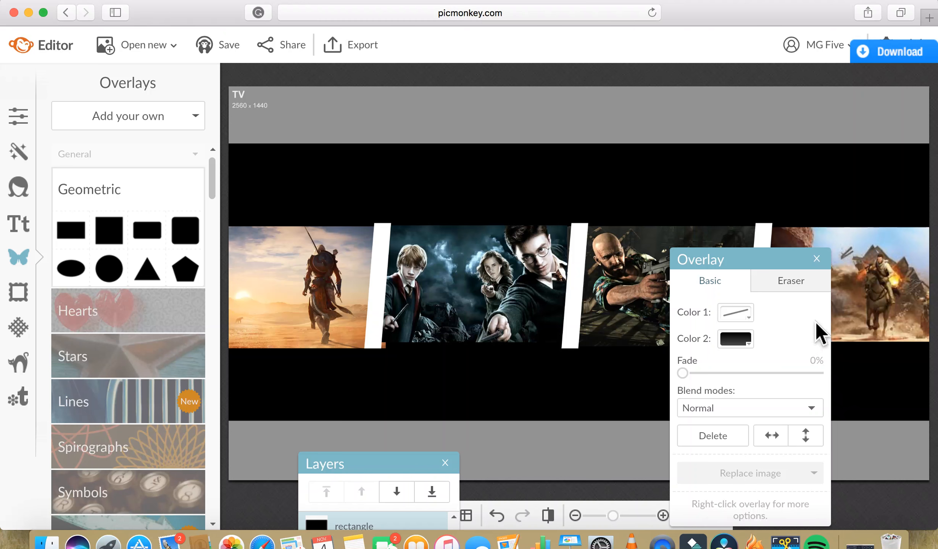
{"action": "left_click_drag", "start_coordinate": [759, 265], "coordinate": [567, 314]}
{"action": "left_click_drag", "start_coordinate": [714, 368], "coordinate": [684, 376]}
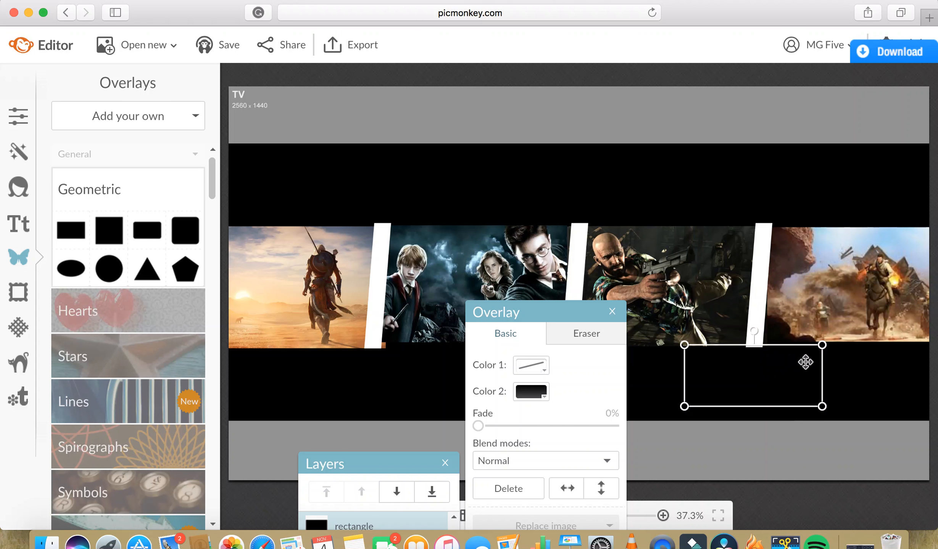
{"action": "left_click_drag", "start_coordinate": [818, 361], "coordinate": [933, 338]}
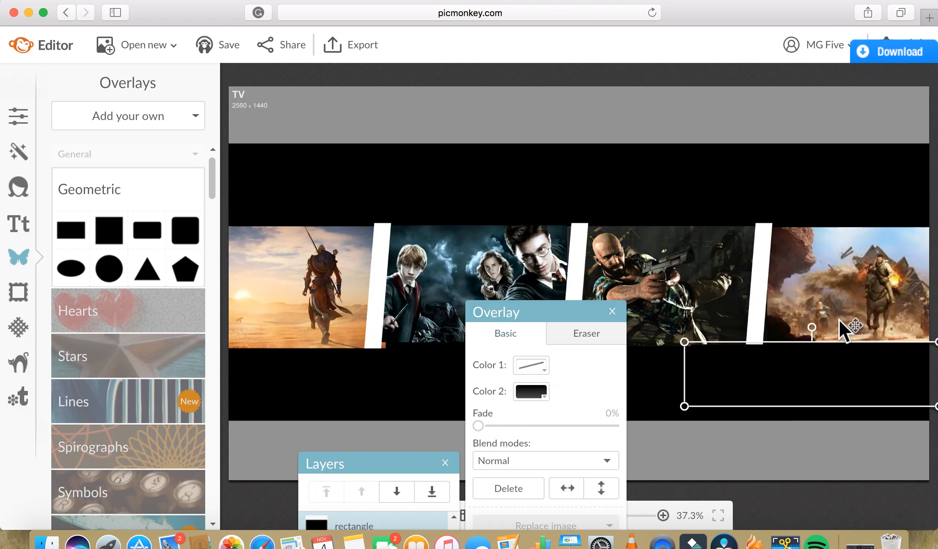
{"action": "left_click", "coordinate": [838, 320]}
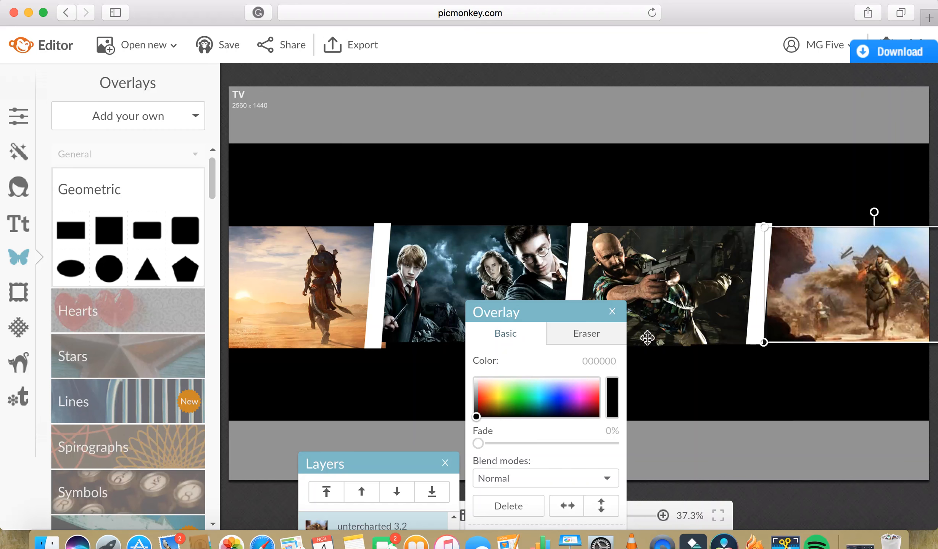
{"action": "left_click", "coordinate": [613, 313]}
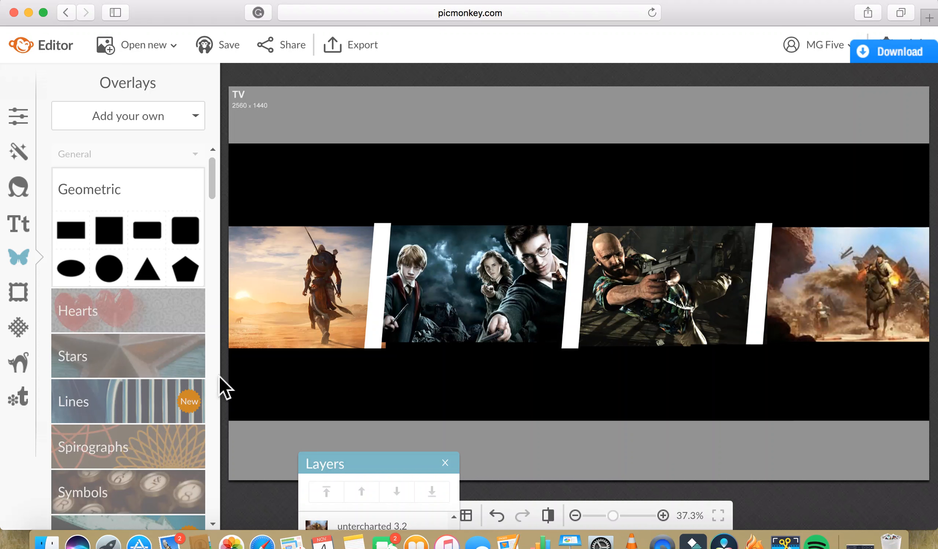
Start a text box on the banner, colour it pink ff5def and choose the Bitter font.
{"action": "left_click", "coordinate": [17, 233]}
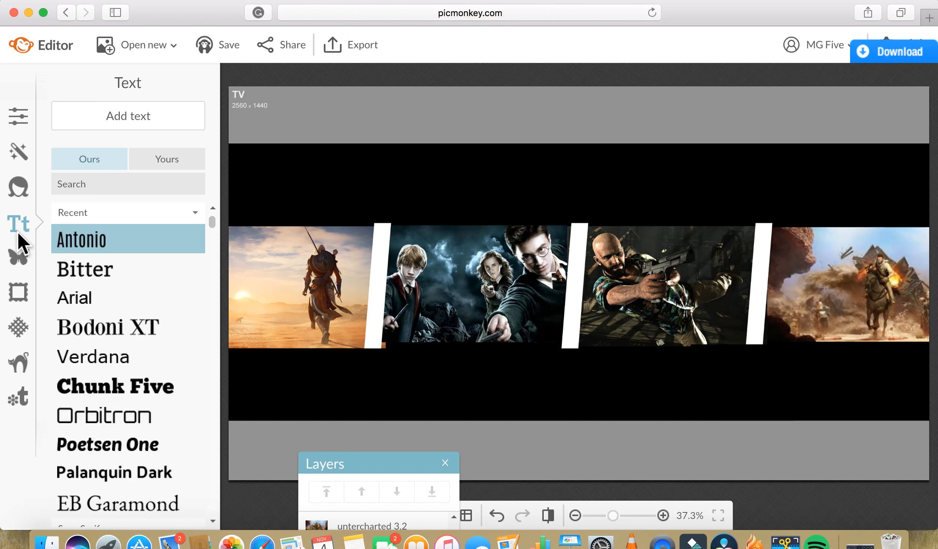
{"action": "left_click", "coordinate": [124, 123]}
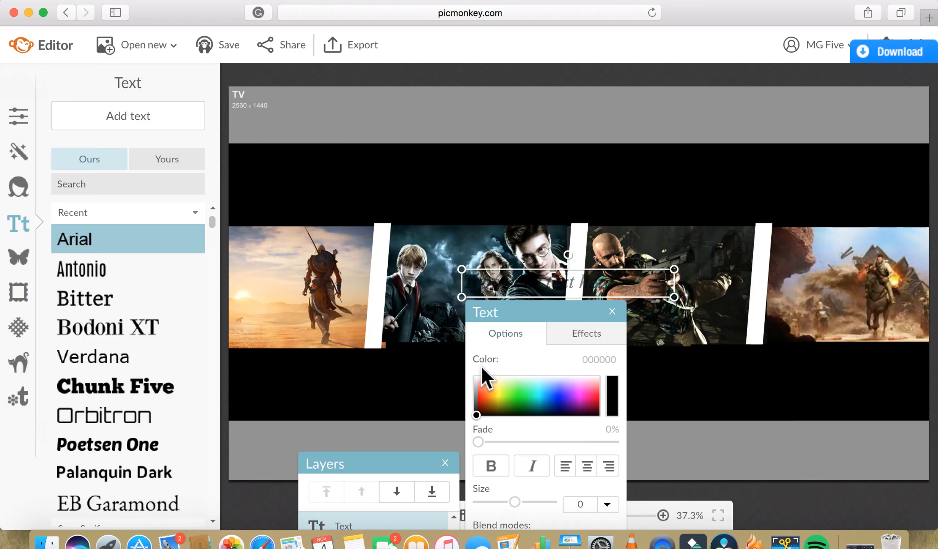
{"action": "left_click", "coordinate": [584, 391]}
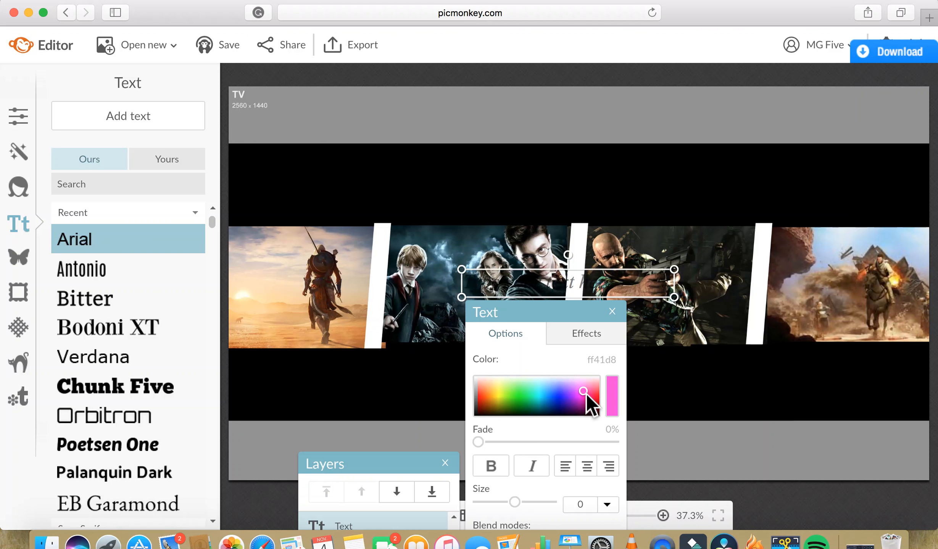
{"action": "left_click", "coordinate": [585, 398]}
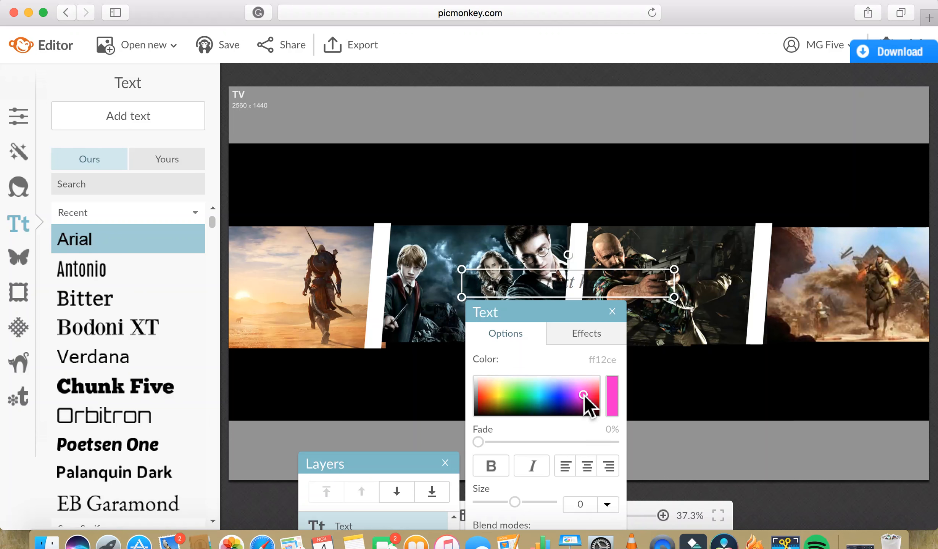
{"action": "left_click", "coordinate": [583, 390]}
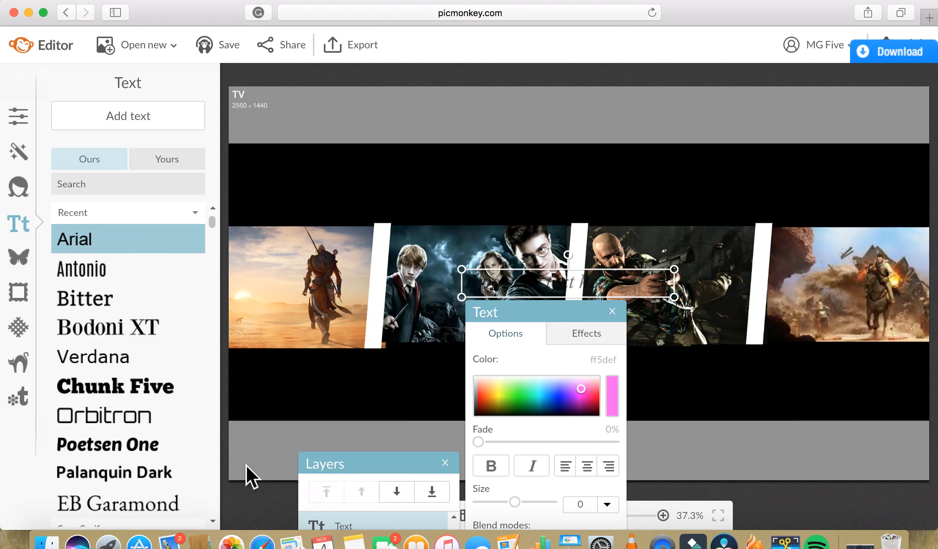
{"action": "left_click", "coordinate": [119, 302]}
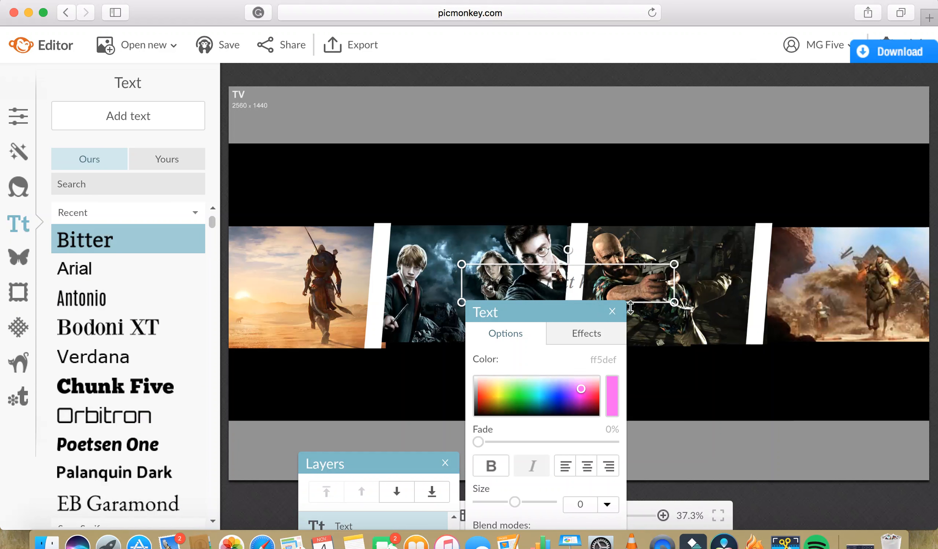
{"action": "left_click", "coordinate": [613, 312]}
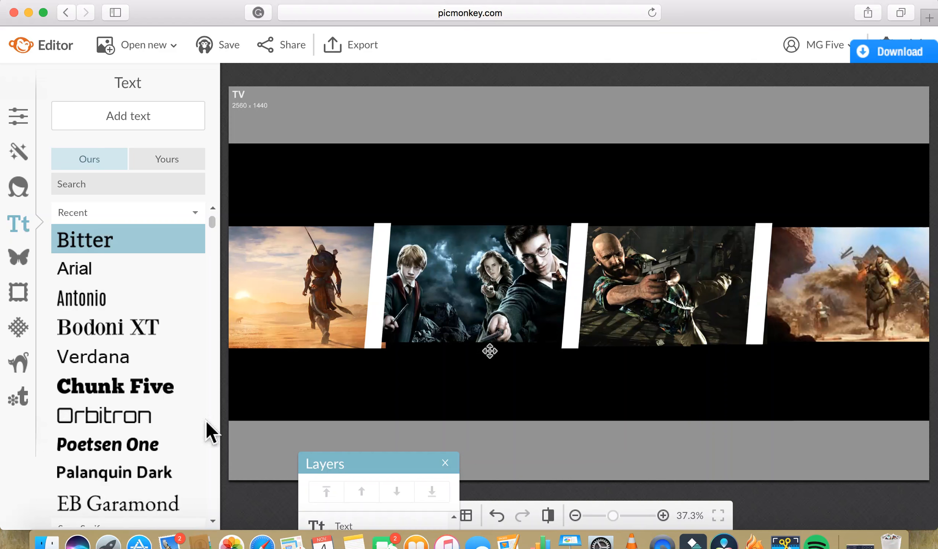
Add a fresh text box and format it as centred, italic and pink ff12df.
{"action": "left_click", "coordinate": [132, 114]}
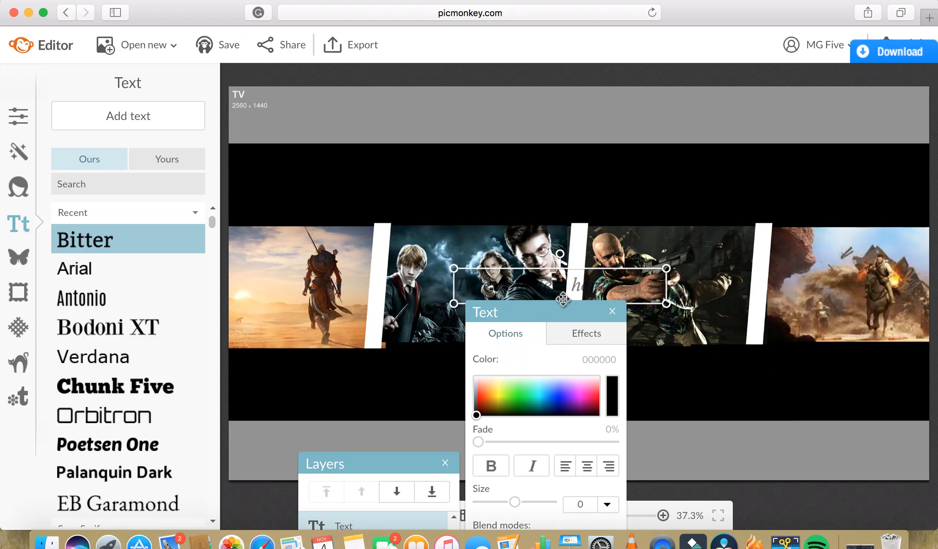
{"action": "left_click", "coordinate": [564, 288]}
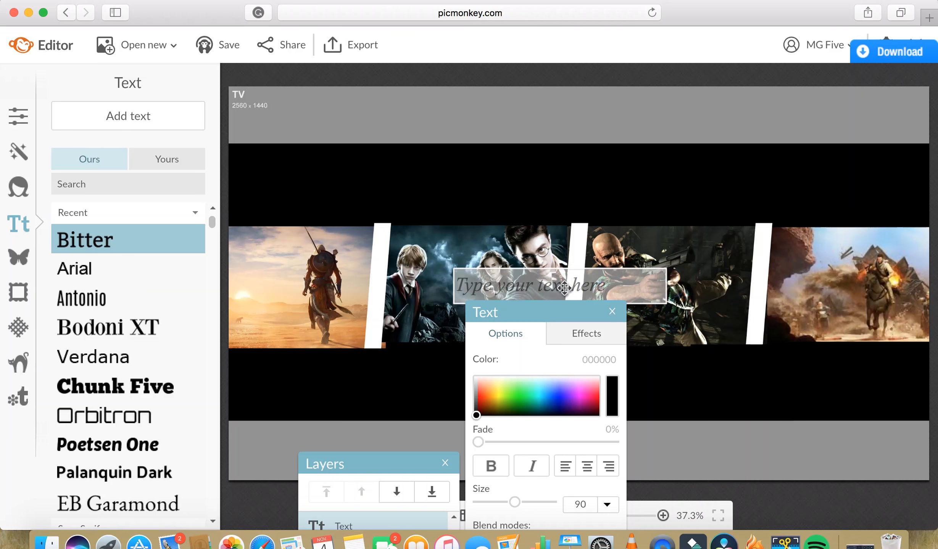
{"action": "left_click", "coordinate": [587, 467]}
{"action": "left_click", "coordinate": [542, 467]}
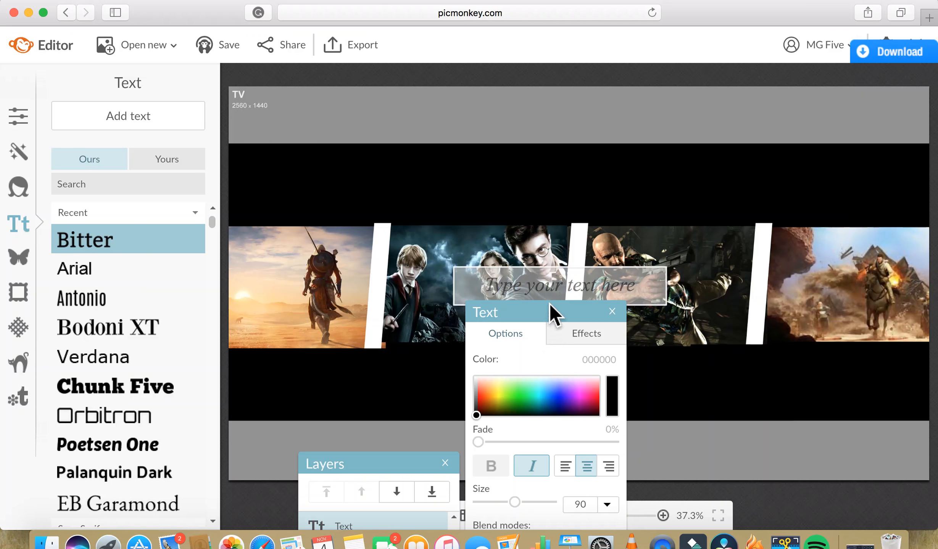
{"action": "left_click", "coordinate": [583, 396]}
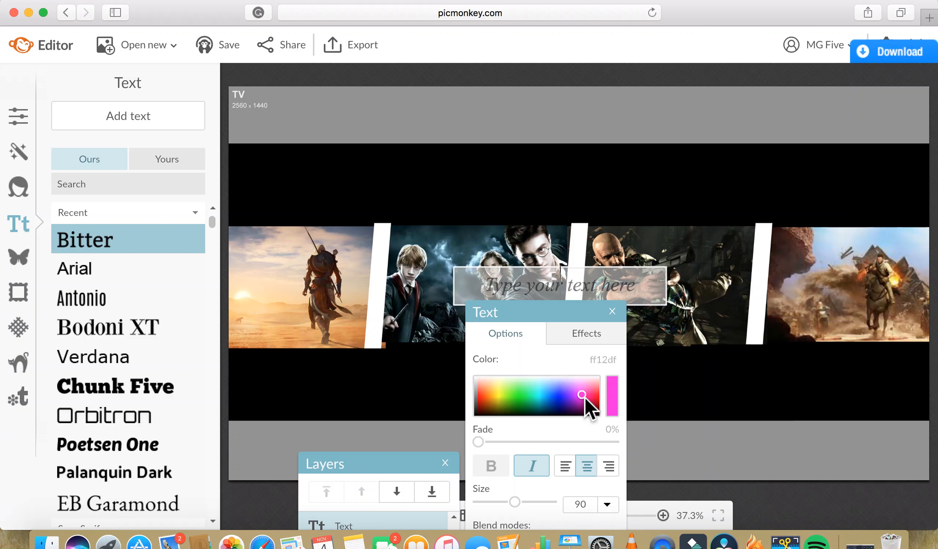
Enter "MG Five4" as the banner title in the pink text box.
{"action": "left_click", "coordinate": [580, 298]}
{"action": "type", "text": "M"}
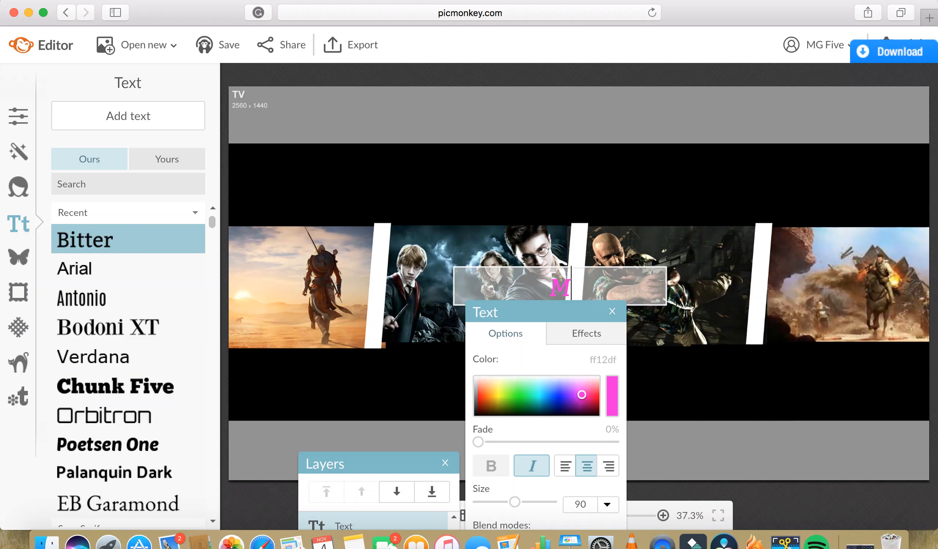
{"action": "type", "text": "G Five4"}
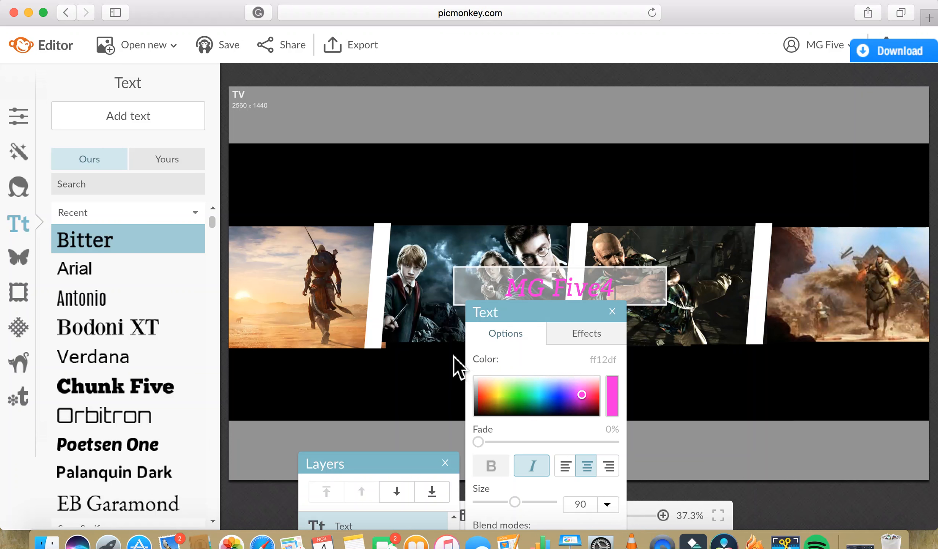
{"action": "left_click_drag", "start_coordinate": [506, 290], "coordinate": [612, 298]}
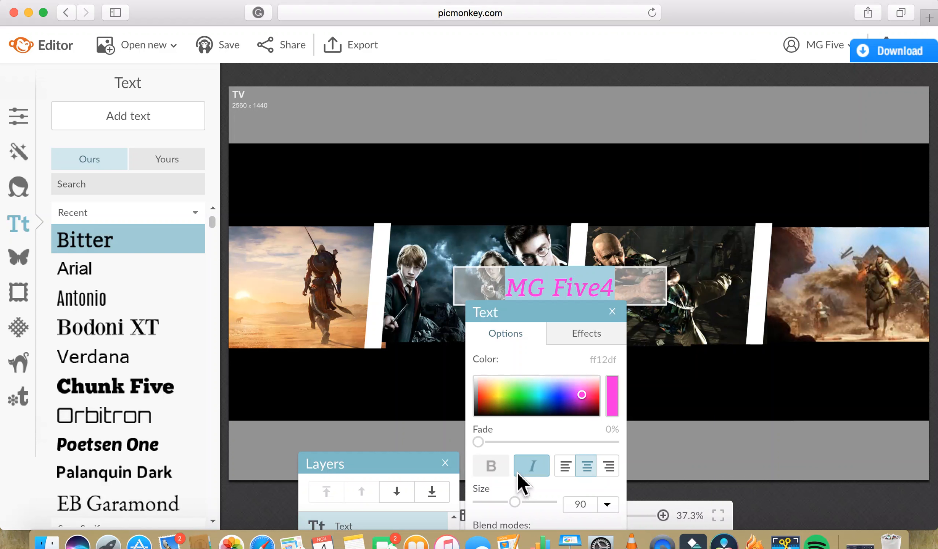
{"action": "left_click", "coordinate": [451, 447]}
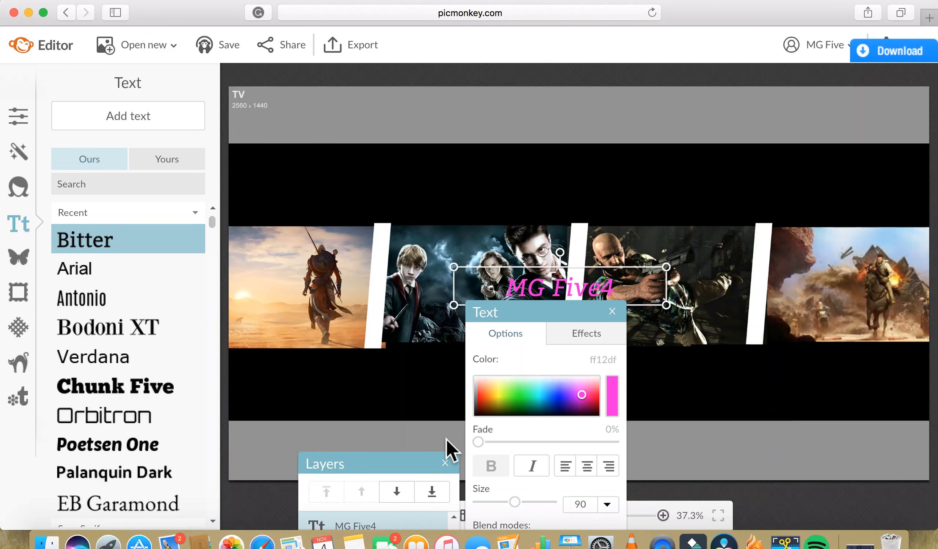
{"action": "left_click", "coordinate": [446, 439]}
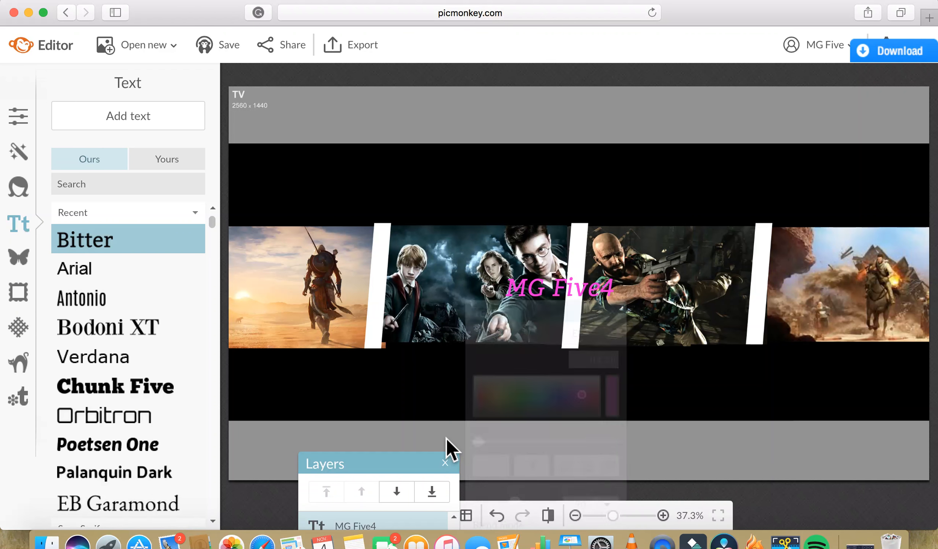
Enlarge the MG Five4 title to size 159 across the Harry Potter and Max Payne pictures.
{"action": "left_click", "coordinate": [498, 277]}
{"action": "left_click_drag", "start_coordinate": [552, 268], "coordinate": [511, 235]}
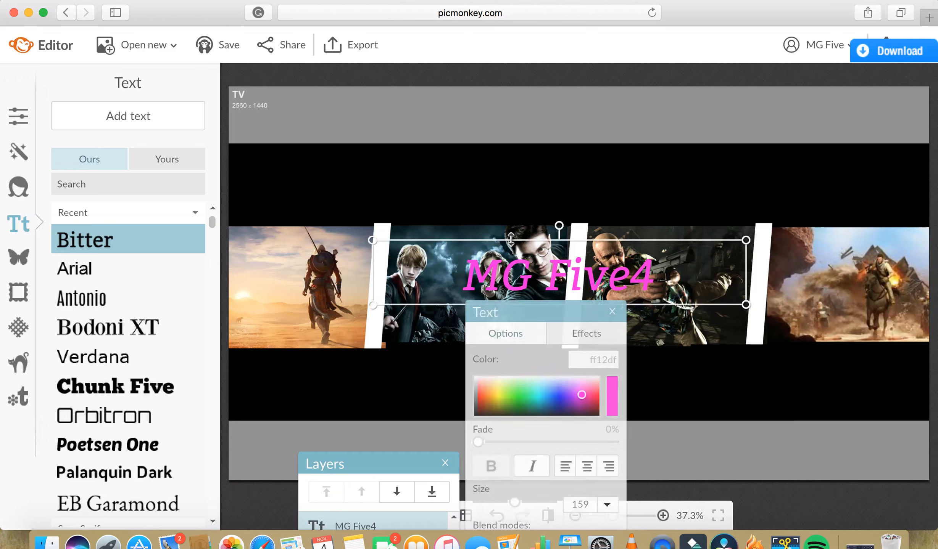
{"action": "left_click", "coordinate": [447, 324]}
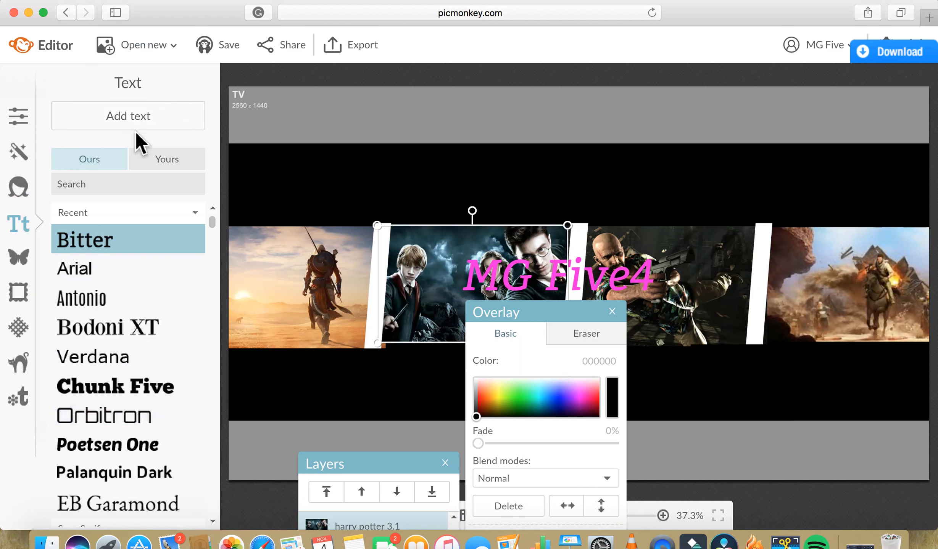
Add a second text box over the lower Harry Potter picture and format it as centred, italic and green 4fff2e.
{"action": "left_click", "coordinate": [134, 109]}
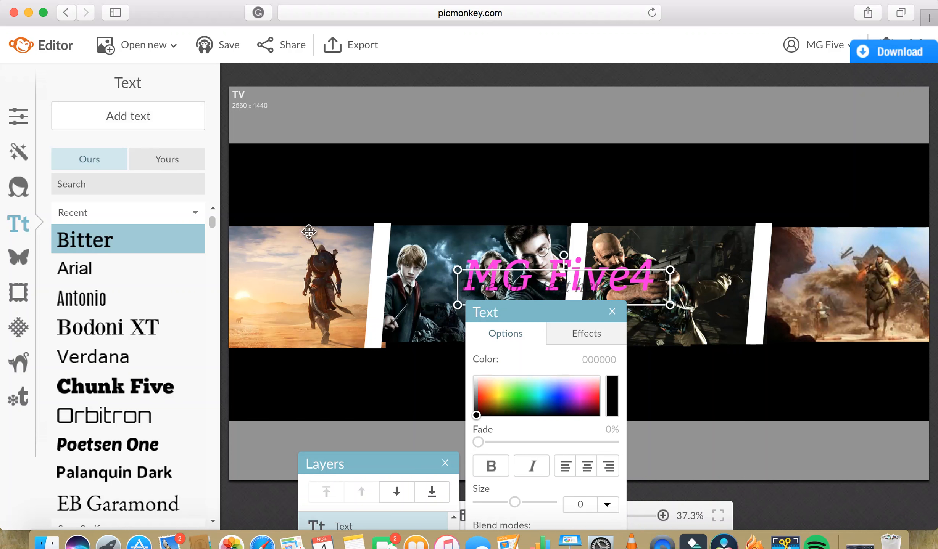
{"action": "left_click_drag", "start_coordinate": [518, 317], "coordinate": [703, 345]}
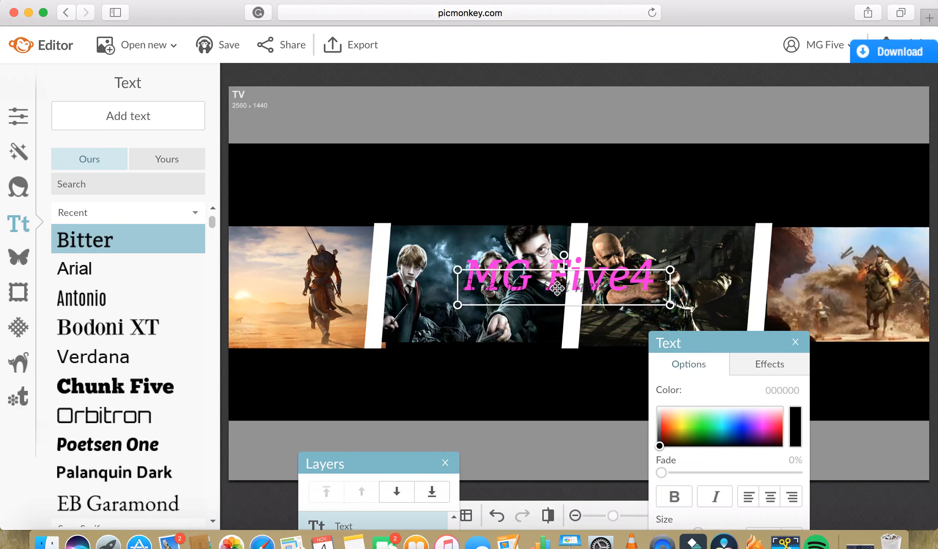
{"action": "left_click_drag", "start_coordinate": [560, 301], "coordinate": [436, 323]}
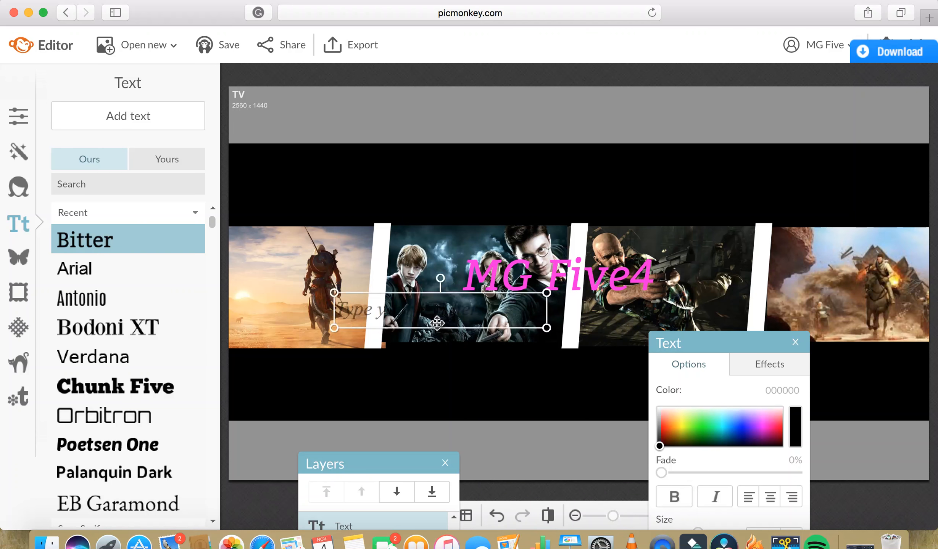
{"action": "left_click", "coordinate": [699, 425]}
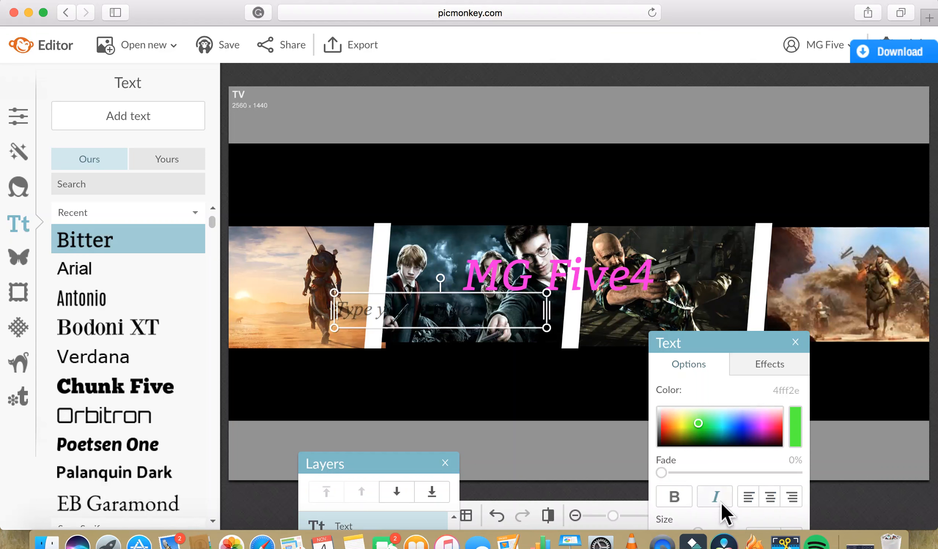
{"action": "left_click", "coordinate": [682, 500]}
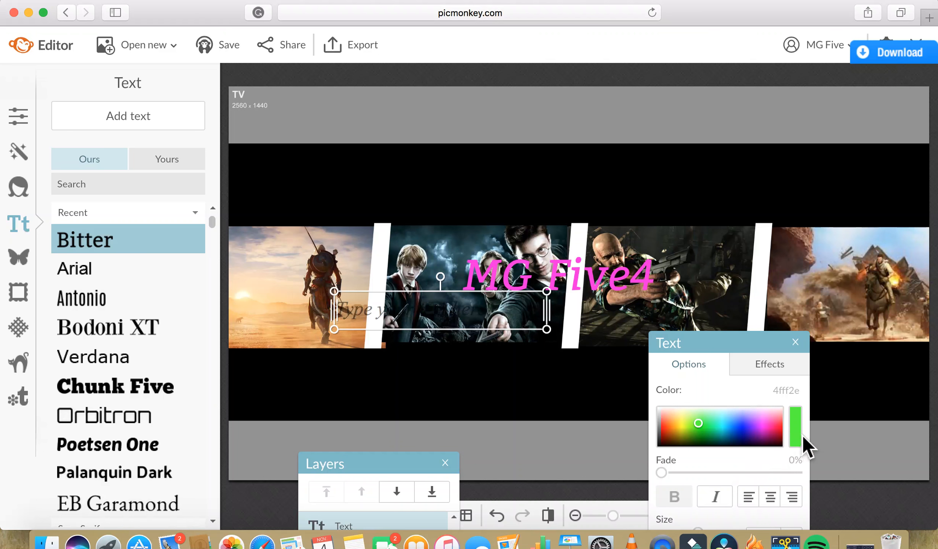
Enter "Gamer" in the green text box below the title.
{"action": "left_click", "coordinate": [447, 308]}
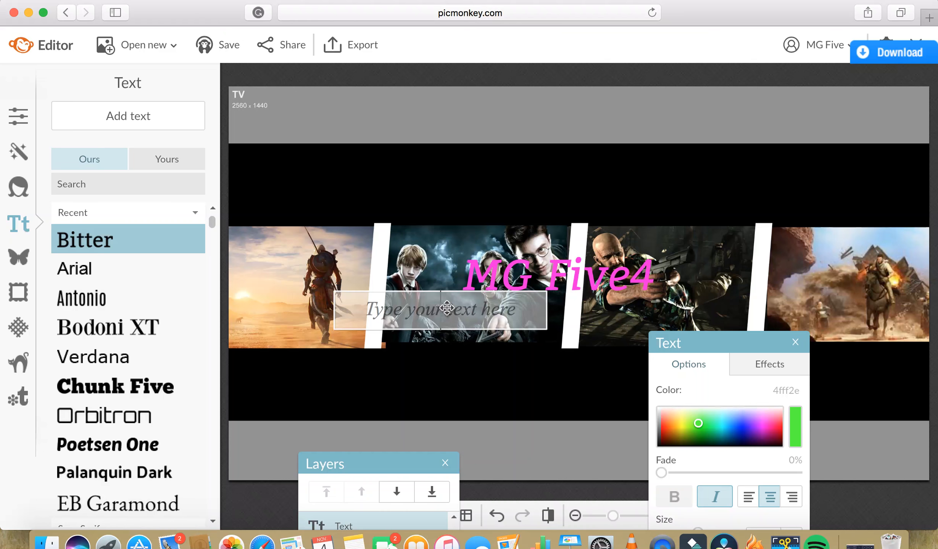
{"action": "type", "text": "C"}
{"action": "type", "text": "amer"}
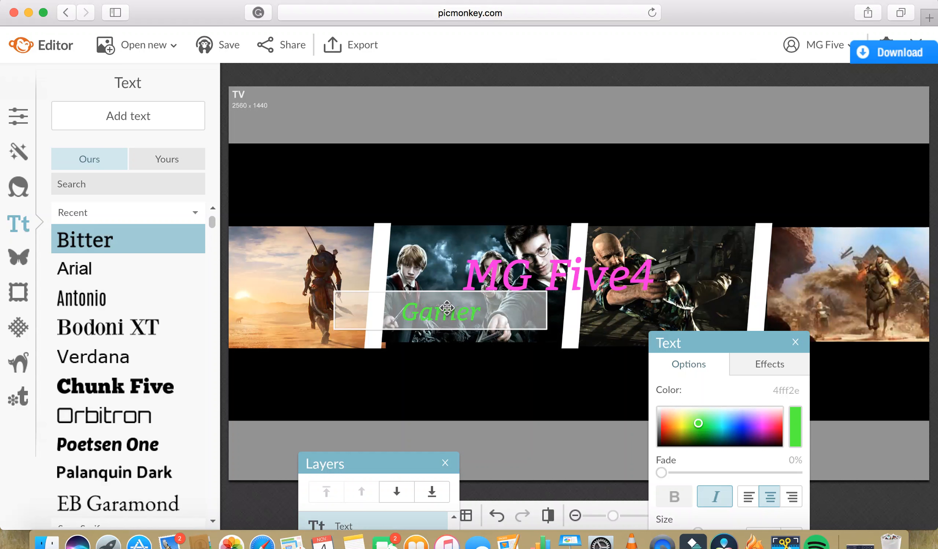
{"action": "left_click", "coordinate": [401, 311]}
{"action": "left_click_drag", "start_coordinate": [401, 311], "coordinate": [474, 302]}
{"action": "left_click", "coordinate": [515, 367]}
{"action": "left_click", "coordinate": [522, 369]}
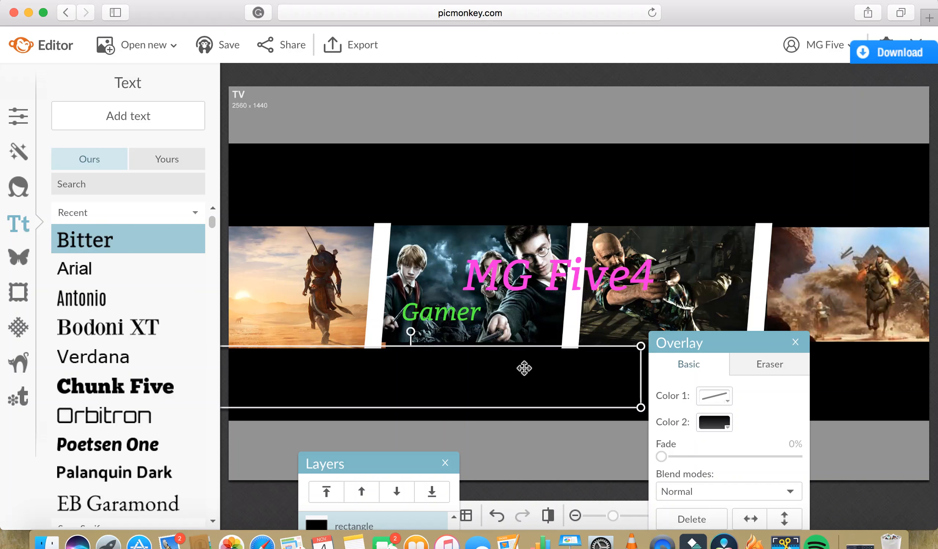
Move the Gamer text up and slightly right, close to the start of the MG Five4 title.
{"action": "left_click", "coordinate": [445, 317]}
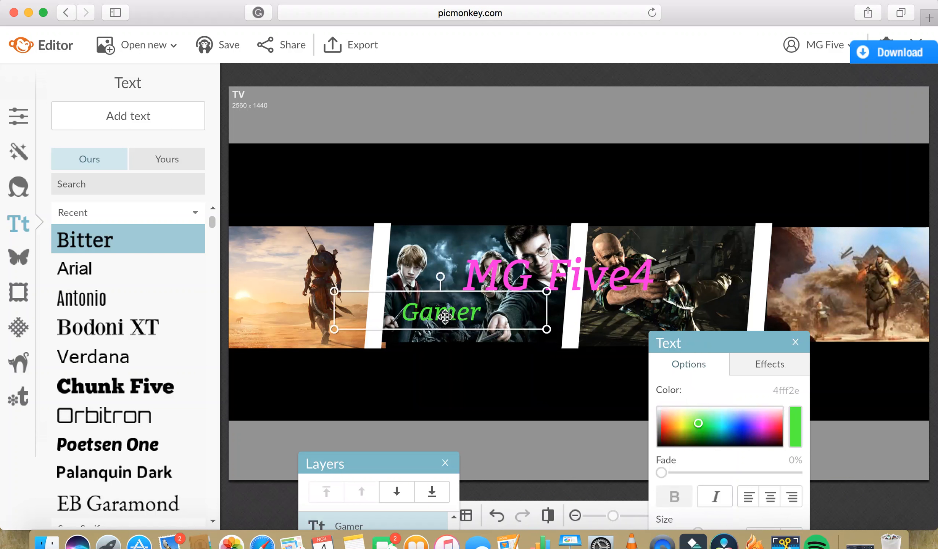
{"action": "left_click_drag", "start_coordinate": [445, 316], "coordinate": [458, 302]}
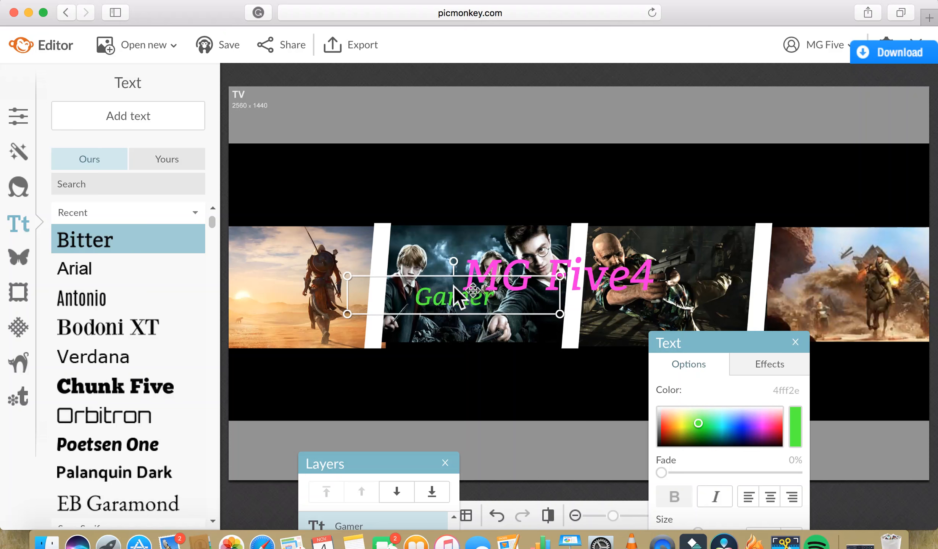
{"action": "left_click", "coordinate": [371, 236]}
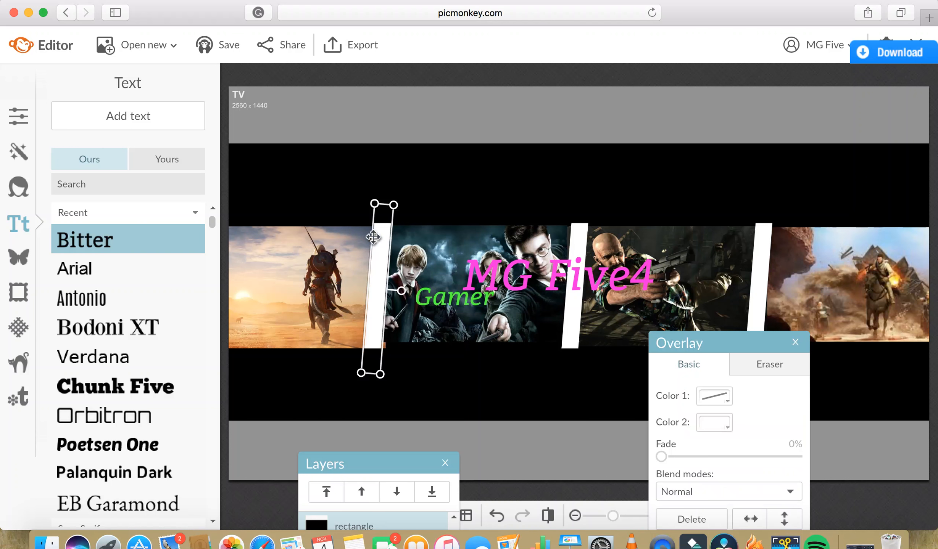
Add a third text box below the title's right half over the Max Payne picture and colour it green 7cff2e.
{"action": "left_click", "coordinate": [126, 112]}
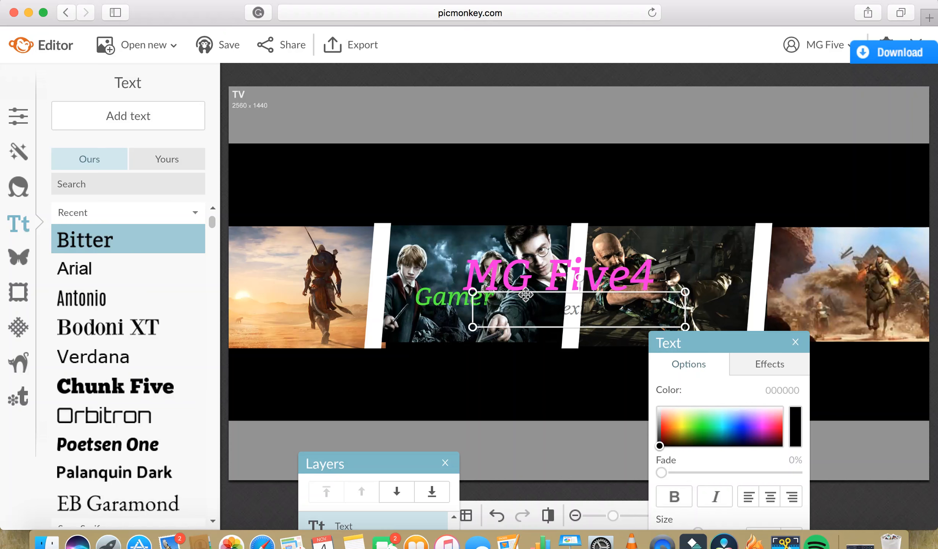
{"action": "left_click_drag", "start_coordinate": [544, 319], "coordinate": [629, 305]}
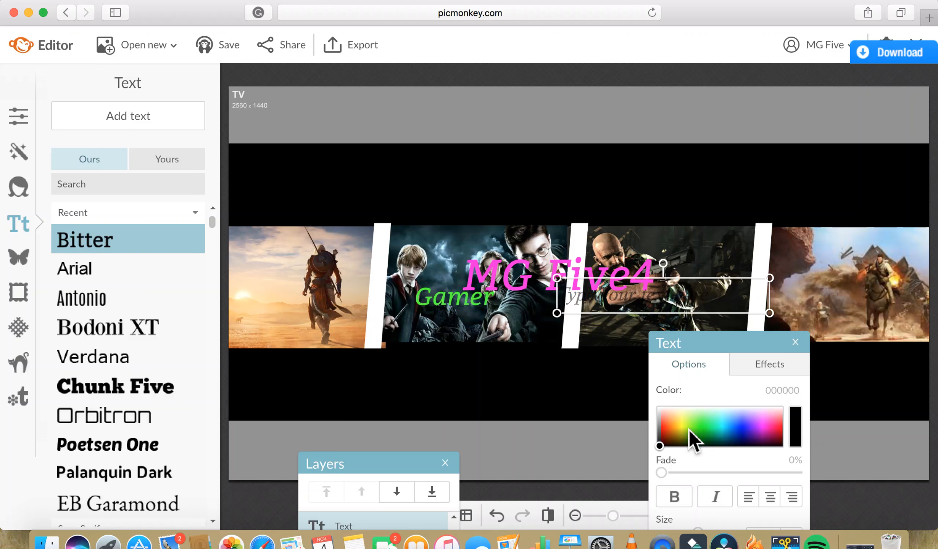
{"action": "left_click_drag", "start_coordinate": [692, 427], "coordinate": [697, 424]}
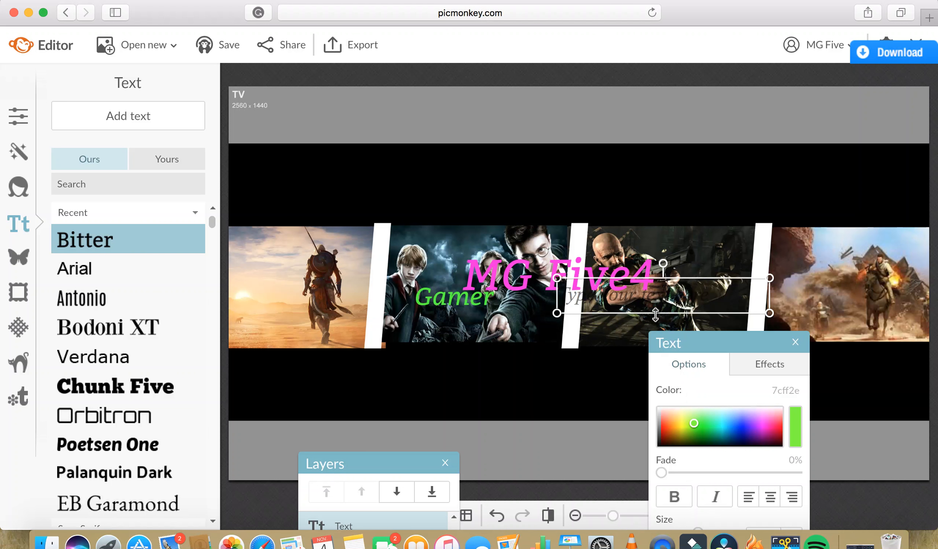
Enter "Astucees" in the green text box over the Max Payne picture.
{"action": "left_click", "coordinate": [658, 304]}
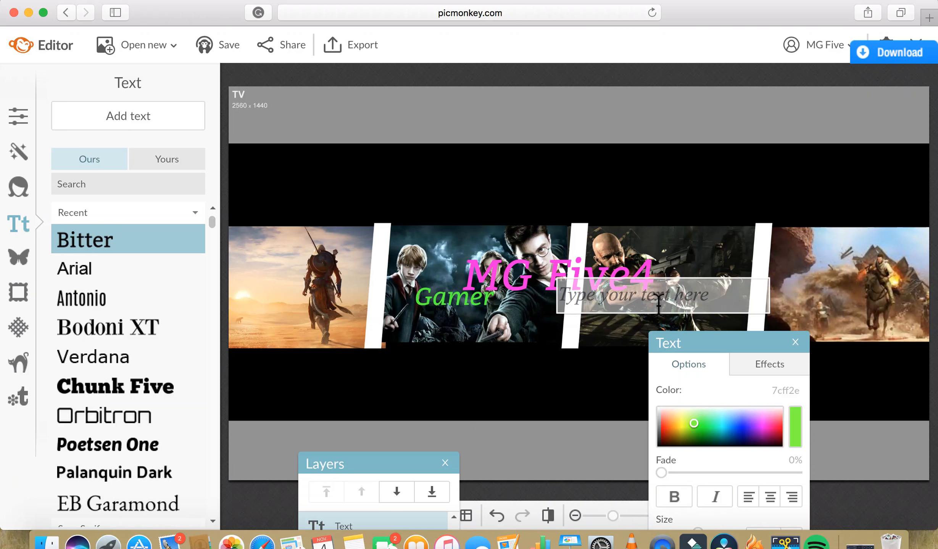
{"action": "type", "text": "A"}
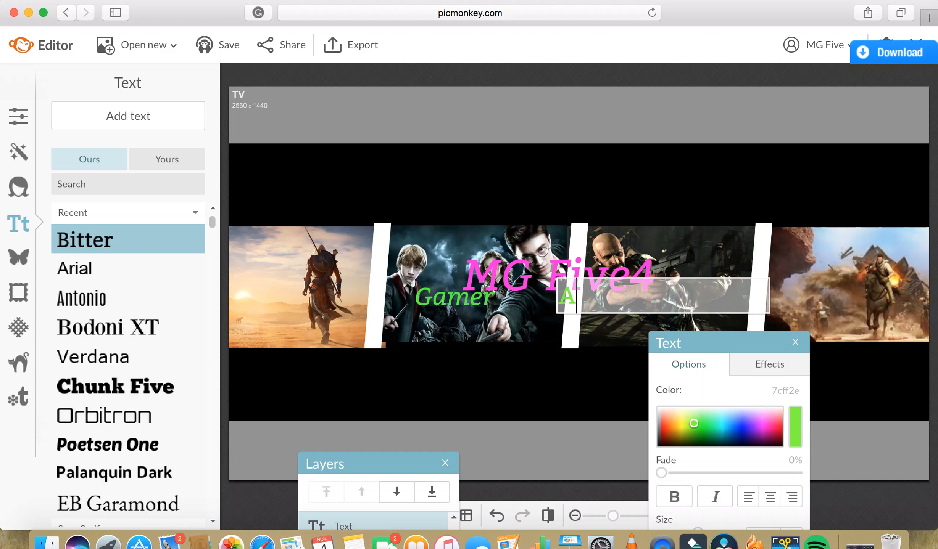
{"action": "type", "text": "stucees"}
{"action": "left_click_drag", "start_coordinate": [650, 295], "coordinate": [657, 304]}
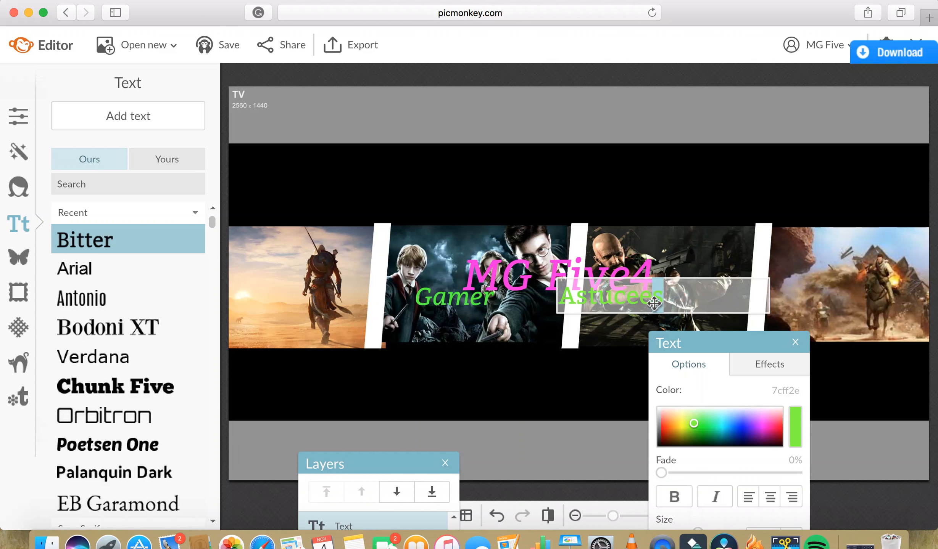
{"action": "left_click", "coordinate": [638, 283]}
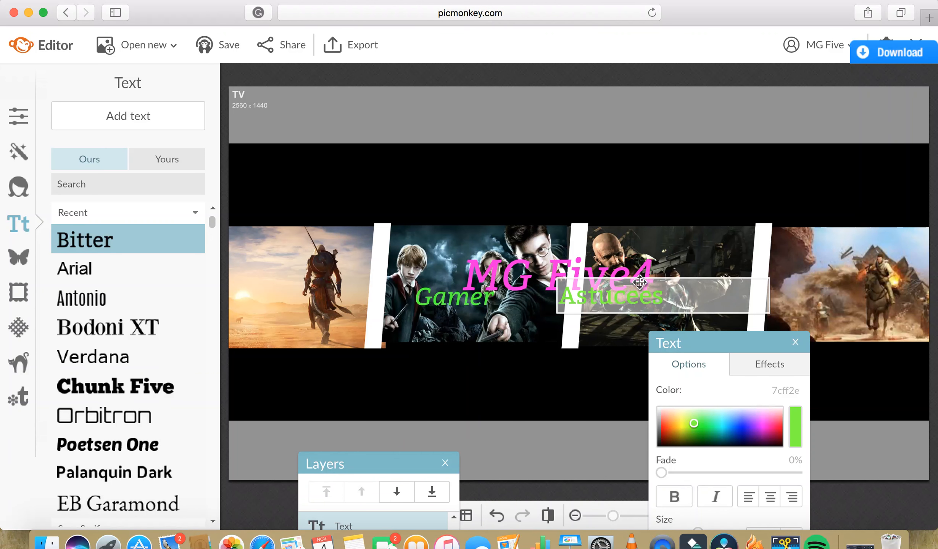
Format the Astucees caption as centred and italic.
{"action": "left_click_drag", "start_coordinate": [561, 302], "coordinate": [660, 283]}
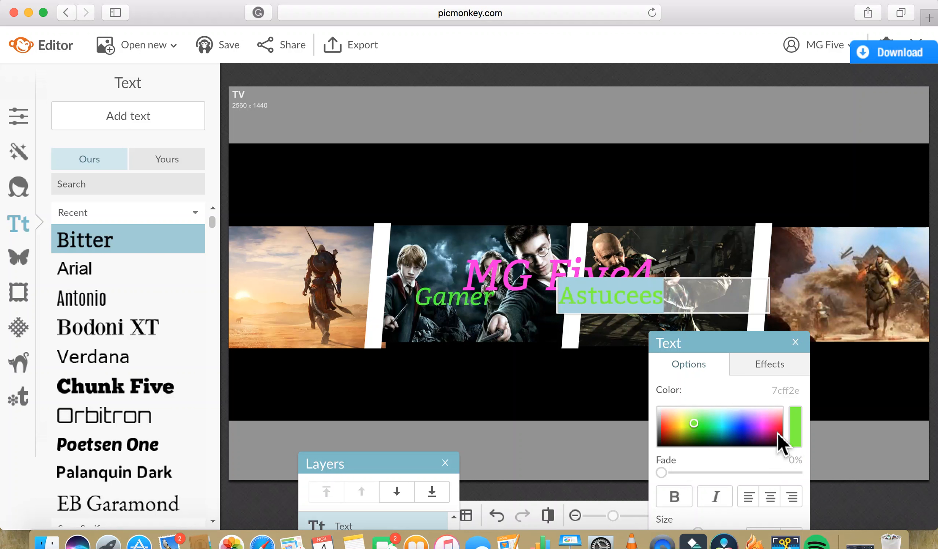
{"action": "left_click", "coordinate": [775, 497]}
{"action": "left_click", "coordinate": [722, 502]}
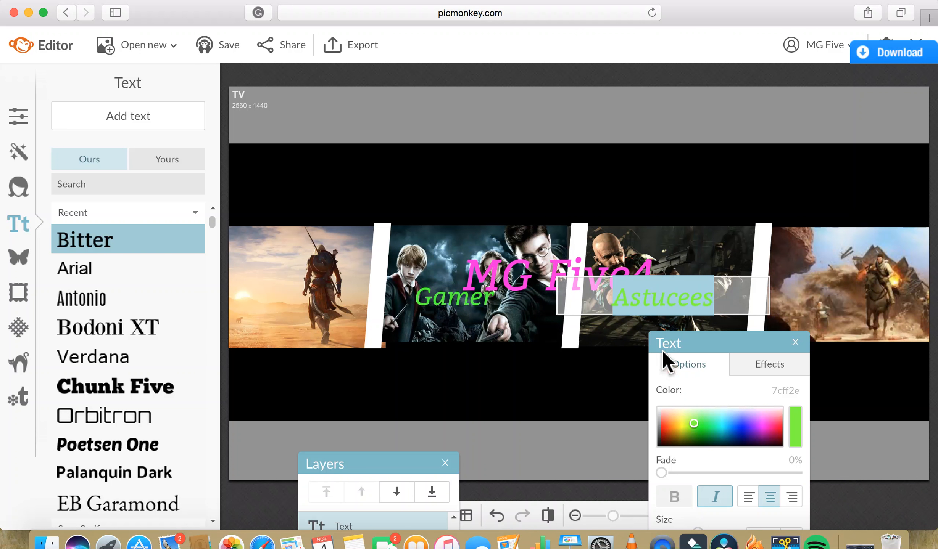
Correct the caption's spelling to "Astuces", enlarge its text box slightly and deselect everything on the banner.
{"action": "left_click", "coordinate": [704, 296]}
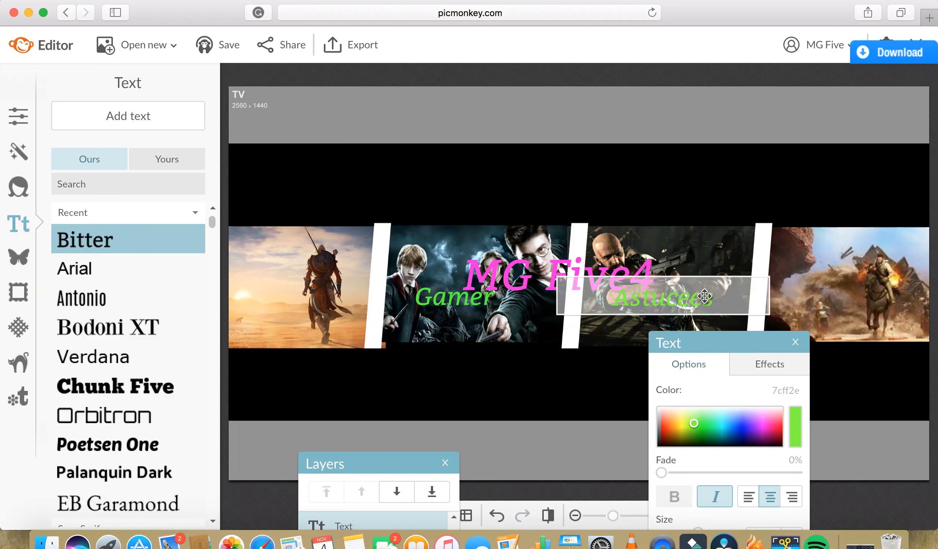
{"action": "key", "text": "BackSpace"}
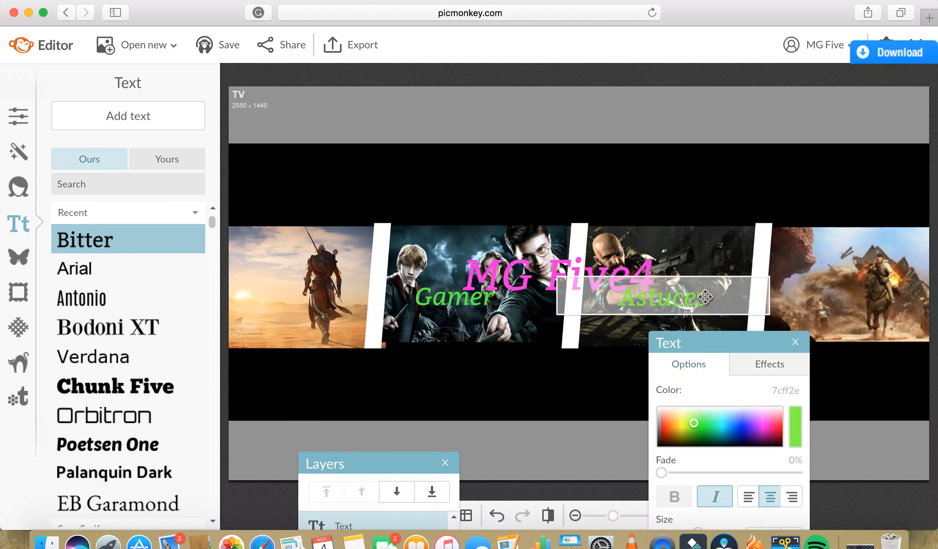
{"action": "left_click", "coordinate": [616, 302]}
{"action": "left_click", "coordinate": [616, 317]}
{"action": "left_click_drag", "start_coordinate": [617, 320], "coordinate": [619, 320]}
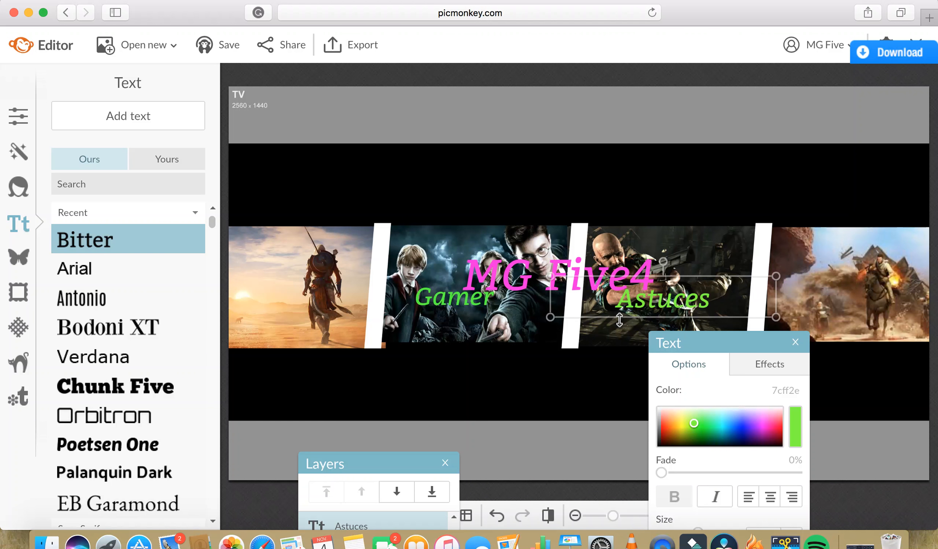
{"action": "left_click", "coordinate": [614, 335]}
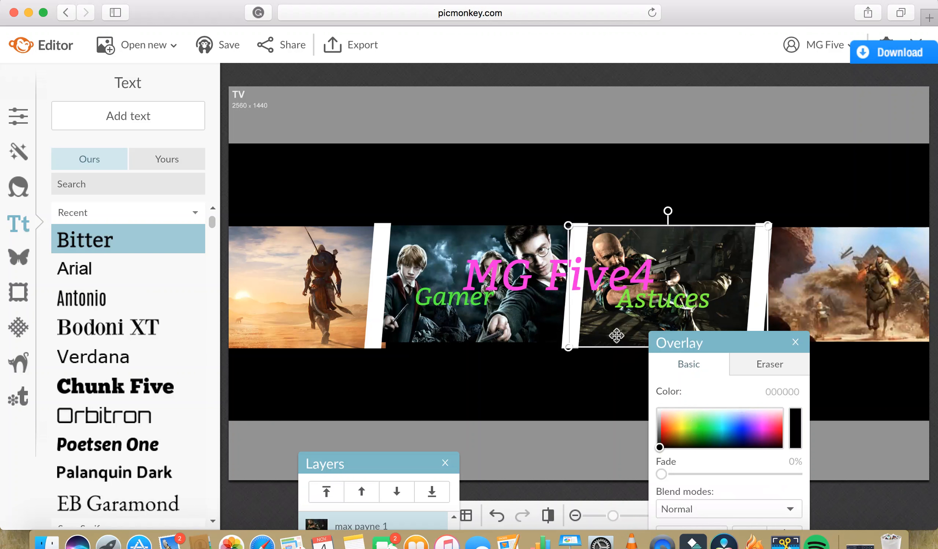
{"action": "left_click", "coordinate": [514, 376]}
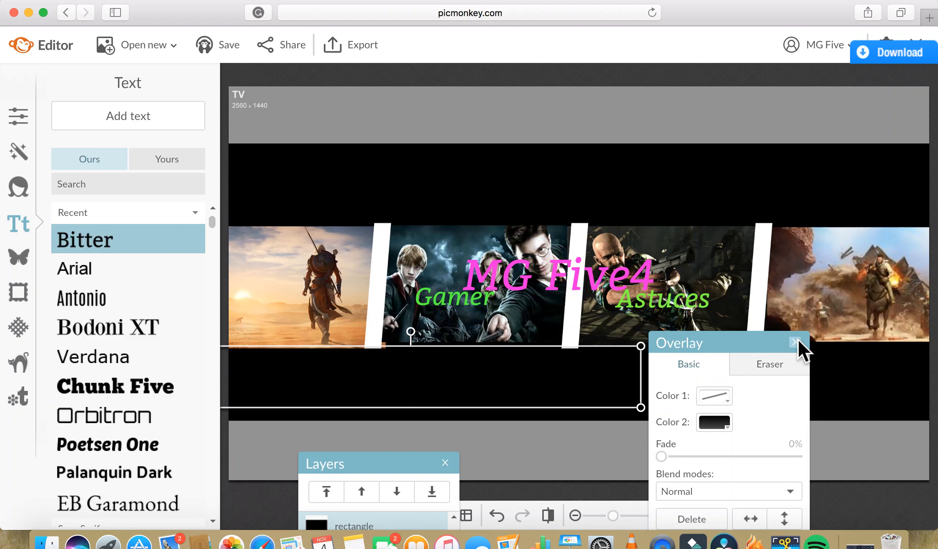
{"action": "left_click", "coordinate": [795, 342]}
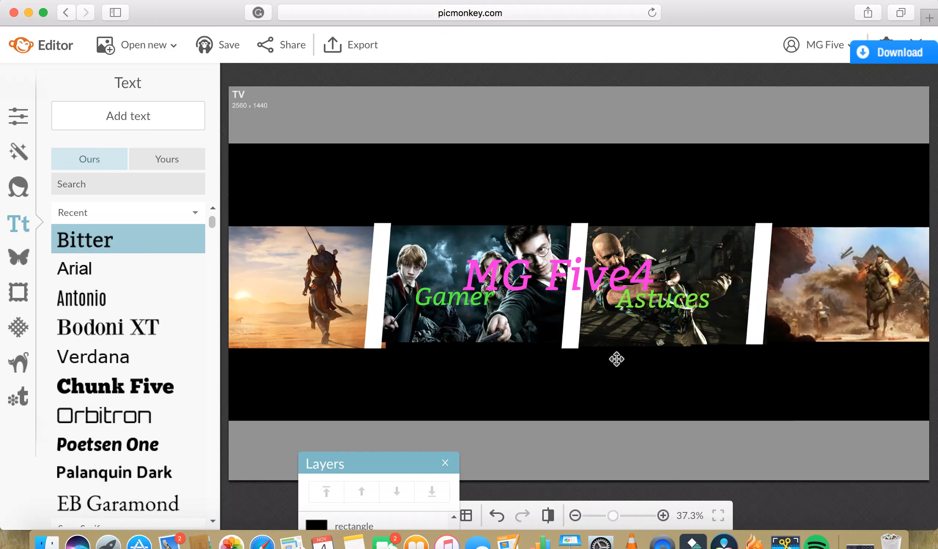
Save the banner under the image name "bannière youtube 3.1".
{"action": "left_click", "coordinate": [213, 48]}
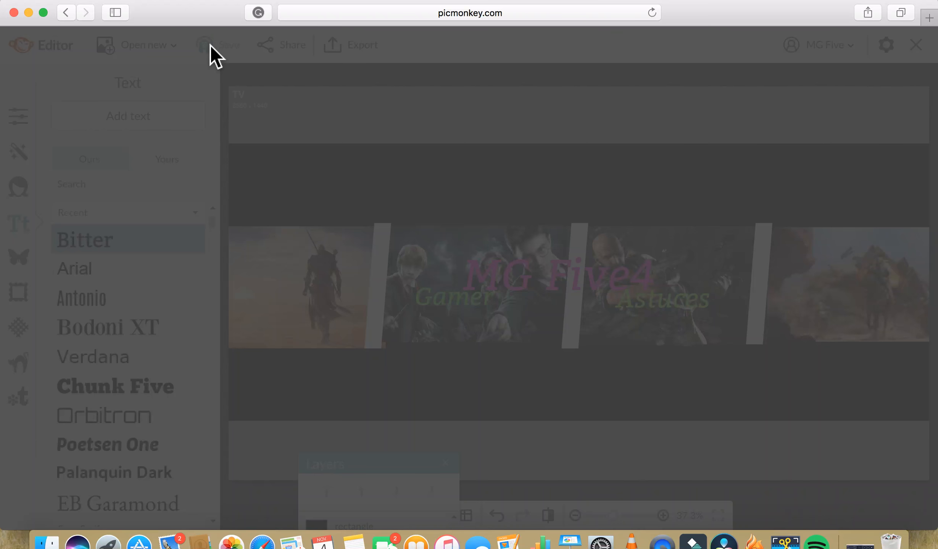
{"action": "key", "text": "BackSpace"}
{"action": "key", "text": "BackSpace"}
{"action": "key", "text": "BackSpace"}
{"action": "key", "text": "BackSpace"}
{"action": "key", "text": "BackSpace"}
{"action": "key", "text": "BackSpace"}
{"action": "key", "text": "BackSpace"}
{"action": "key", "text": "BackSpace"}
{"action": "key", "text": "BackSpace"}
{"action": "key", "text": "BackSpace"}
{"action": "key", "text": "BackSpace"}
{"action": "key", "text": "BackSpace"}
{"action": "key", "text": "BackSpace"}
{"action": "key", "text": "BackSpace"}
{"action": "key", "text": "BackSpace"}
{"action": "key", "text": "BackSpace"}
{"action": "key", "text": "BackSpace"}
{"action": "key", "text": "BackSpace"}
{"action": "key", "text": "BackSpace"}
{"action": "key", "text": "BackSpace"}
{"action": "key", "text": "BackSpace"}
{"action": "key", "text": "BackSpace"}
{"action": "key", "text": "BackSpace"}
{"action": "key", "text": "BackSpace"}
{"action": "key", "text": "BackSpace"}
{"action": "key", "text": "BackSpace"}
{"action": "key", "text": "BackSpace"}
{"action": "key", "text": "BackSpace"}
{"action": "key", "text": "BackSpace"}
{"action": "key", "text": "BackSpace"}
{"action": "key", "text": "BackSpace"}
{"action": "key", "text": "BackSpace"}
{"action": "key", "text": "BackSpace"}
{"action": "key", "text": "BackSpace"}
{"action": "key", "text": "BackSpace"}
{"action": "key", "text": "BackSpace"}
{"action": "key", "text": "BackSpace"}
{"action": "key", "text": "BackSpace"}
{"action": "key", "text": "BackSpace"}
{"action": "key", "text": "BackSpace"}
{"action": "key", "text": "BackSpace"}
{"action": "key", "text": "BackSpace"}
{"action": "key", "text": "BackSpace"}
{"action": "key", "text": "BackSpace"}
{"action": "key", "text": "BackSpace"}
{"action": "key", "text": "BackSpace"}
{"action": "key", "text": "BackSpace"}
{"action": "key", "text": "BackSpace"}
{"action": "key", "text": "BackSpace"}
{"action": "key", "text": "BackSpace"}
{"action": "key", "text": "BackSpace"}
{"action": "key", "text": "BackSpace"}
{"action": "key", "text": "BackSpace"}
{"action": "key", "text": "BackSpace"}
{"action": "key", "text": "BackSpace"}
{"action": "key", "text": "BackSpace"}
{"action": "key", "text": "BackSpace"}
{"action": "key", "text": "BackSpace"}
{"action": "key", "text": "BackSpace"}
{"action": "key", "text": "BackSpace"}
{"action": "key", "text": "BackSpace"}
{"action": "key", "text": "BackSpace"}
{"action": "key", "text": "BackSpace"}
{"action": "key", "text": "BackSpace"}
{"action": "key", "text": "BackSpace"}
{"action": "key", "text": "BackSpace"}
{"action": "key", "text": "BackSpace"}
{"action": "key", "text": "BackSpace"}
{"action": "key", "text": "BackSpace"}
{"action": "key", "text": "BackSpace"}
{"action": "key", "text": "BackSpace"}
{"action": "key", "text": "BackSpace"}
{"action": "key", "text": "BackSpace"}
{"action": "key", "text": "BackSpace"}
{"action": "key", "text": "BackSpace"}
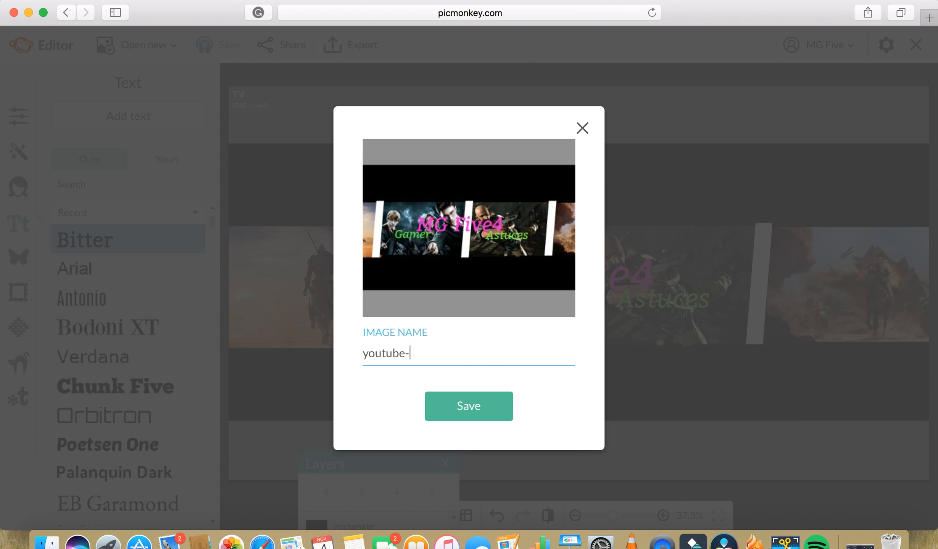
{"action": "key", "text": "BackSpace"}
{"action": "key", "text": "BackSpace"}
{"action": "key", "text": "BackSpace"}
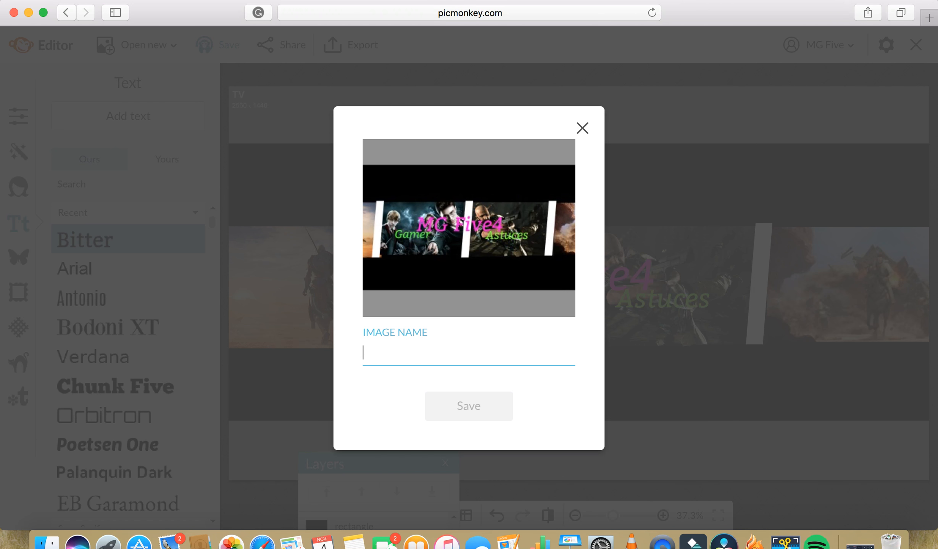
{"action": "type", "text": "bannière youtube 3.1"}
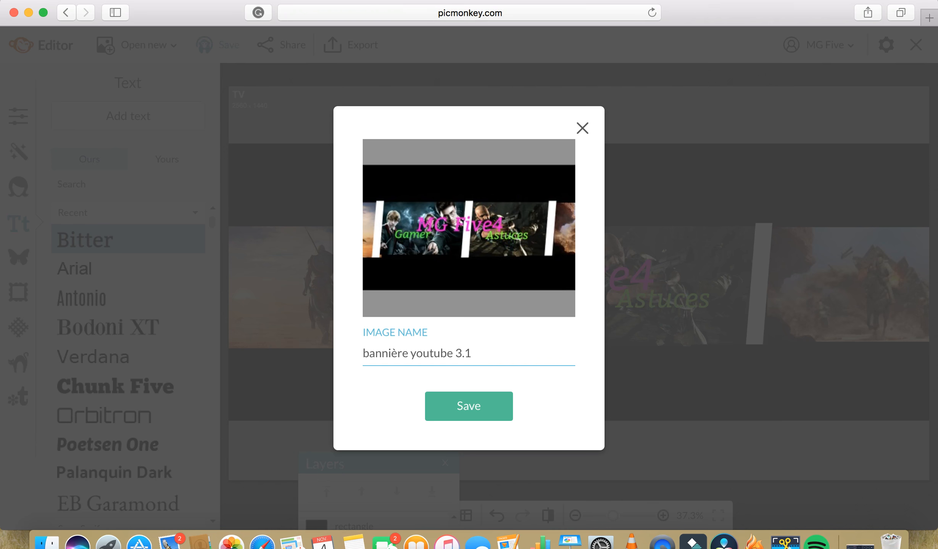
{"action": "left_click", "coordinate": [488, 417]}
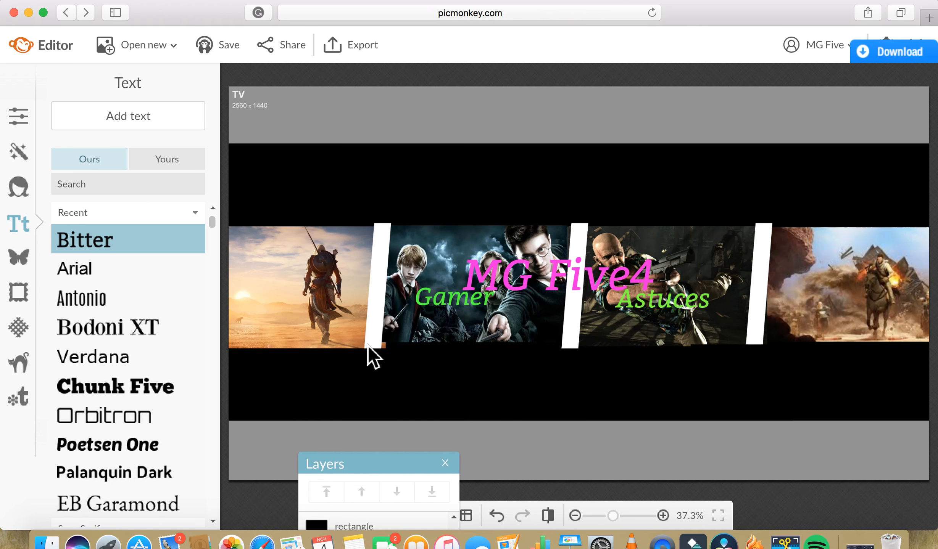
Share the banner on Twitter with the message "voici ma nouvelle bannière youtube : je viens de la terminer elle est top".
{"action": "left_click", "coordinate": [271, 44]}
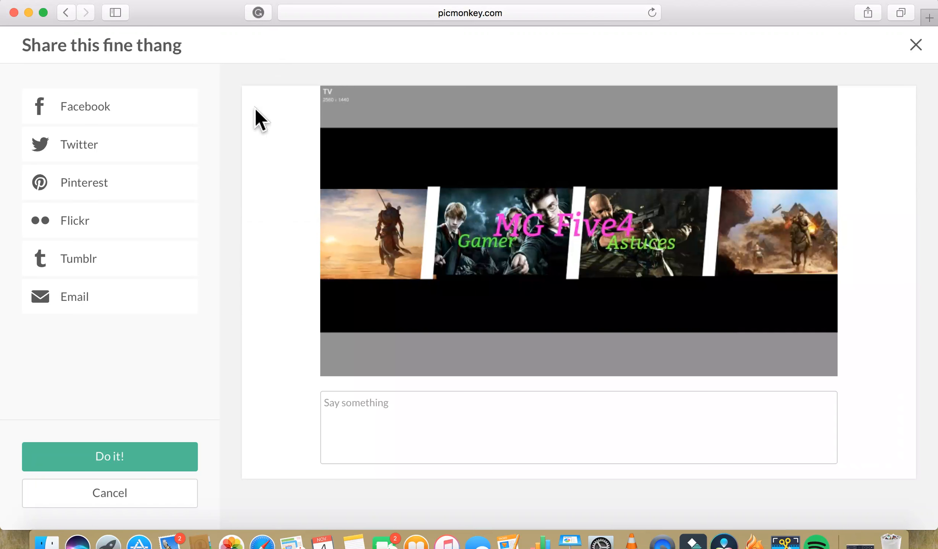
{"action": "left_click", "coordinate": [110, 157]}
{"action": "left_click", "coordinate": [336, 407]}
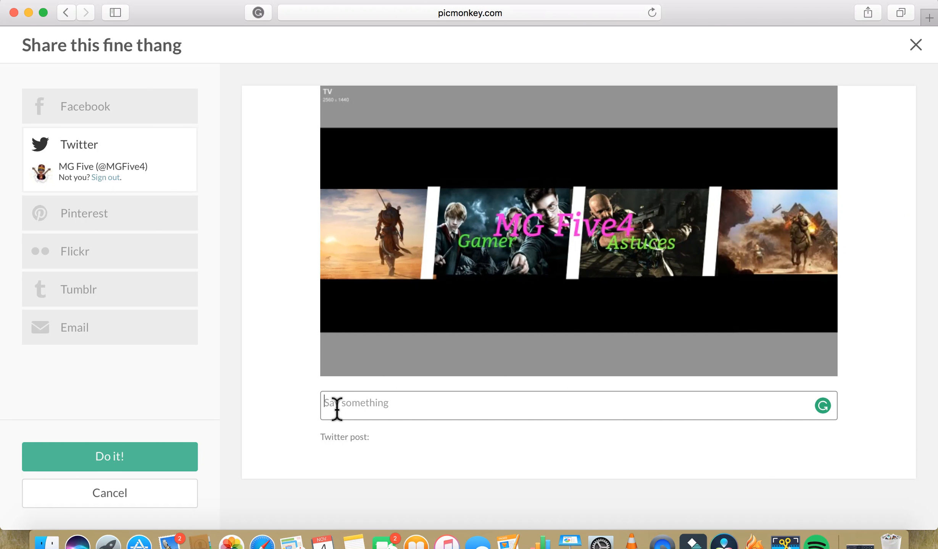
{"action": "type", "text": "voici ma nouvelle "}
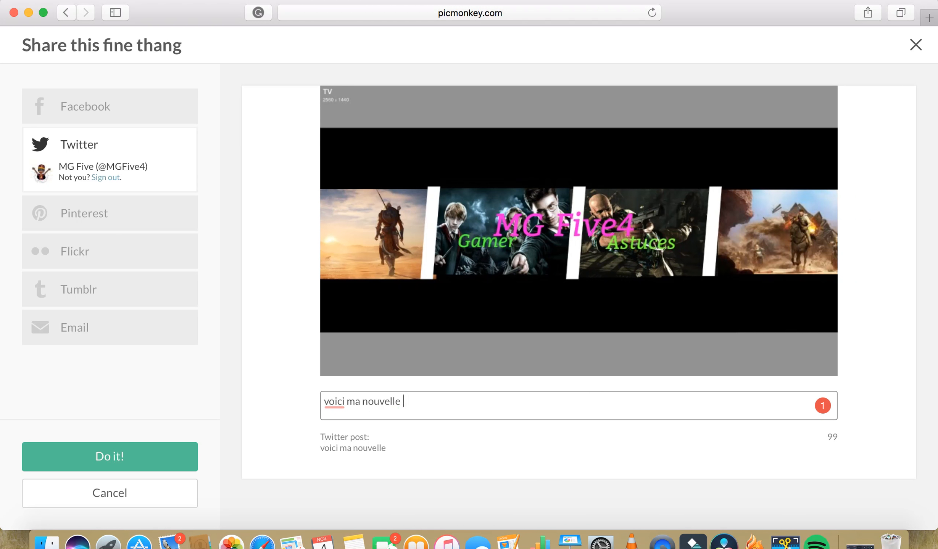
{"action": "type", "text": "bannière youtub"}
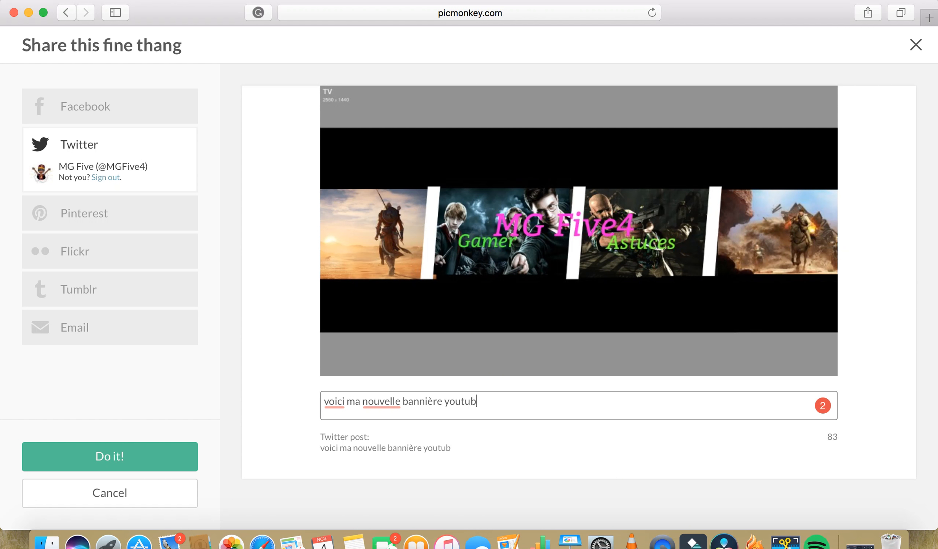
{"action": "type", "text": "je viens d"}
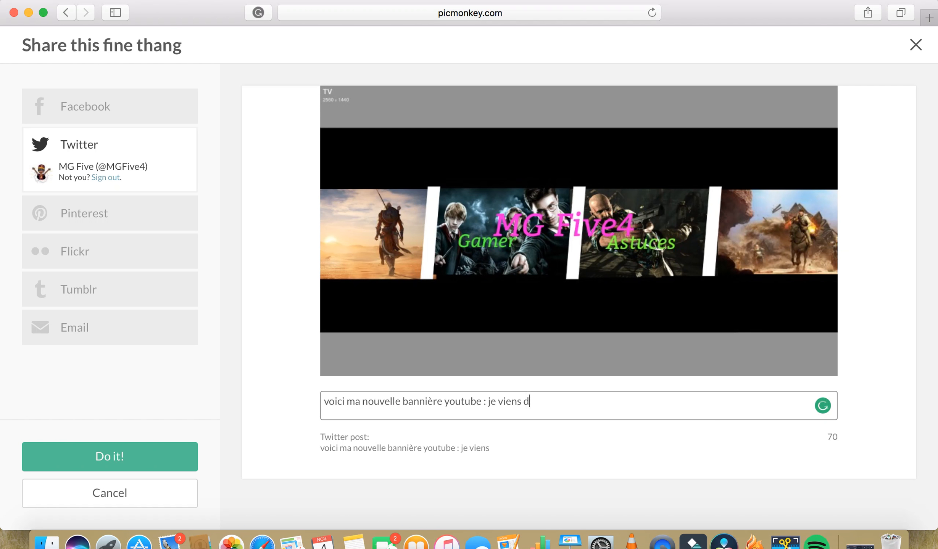
{"action": "type", "text": "e la term"}
{"action": "type", "text": "lle"}
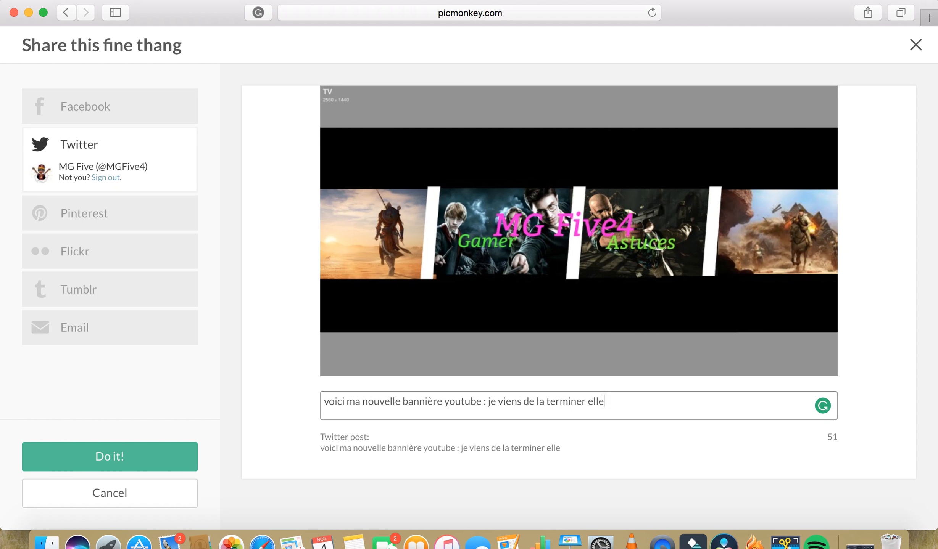
{"action": "type", "text": " est top"}
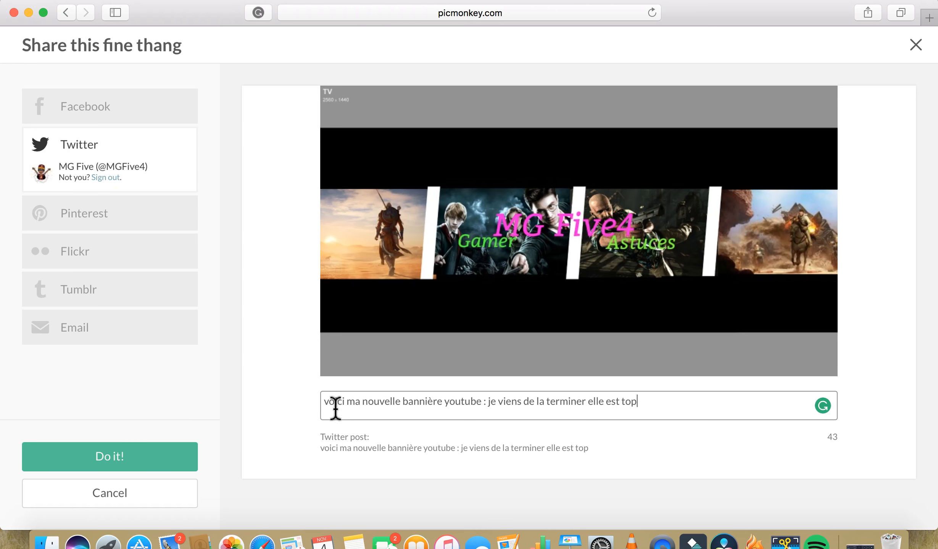
{"action": "left_click", "coordinate": [144, 463]}
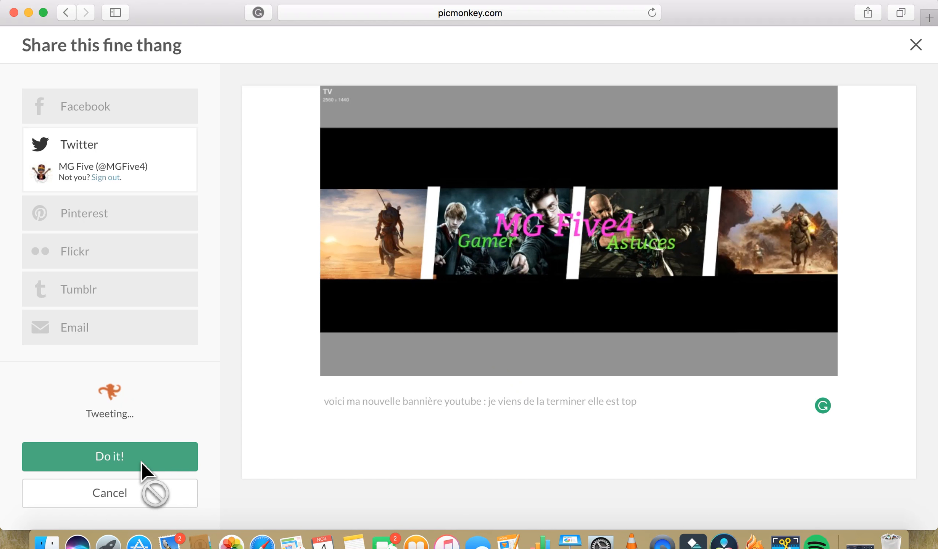
{"action": "left_click", "coordinate": [122, 391]}
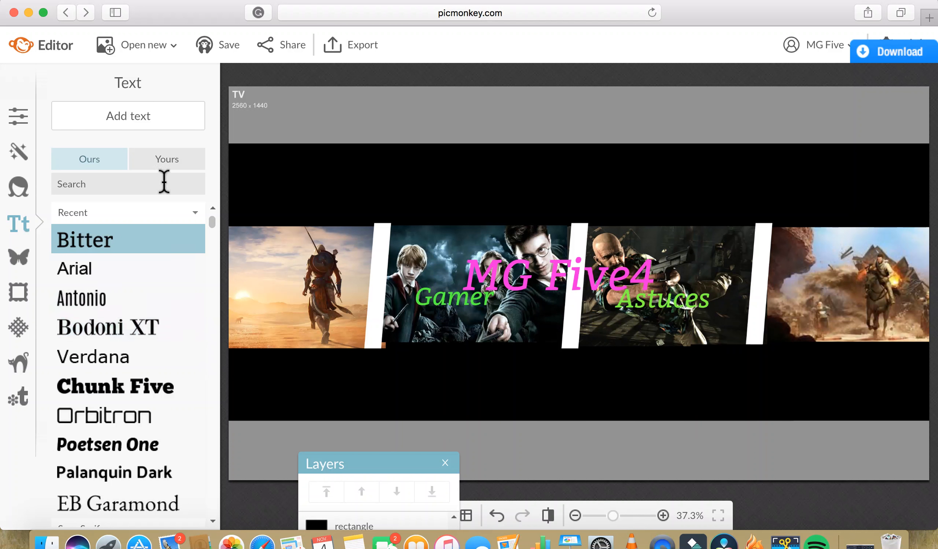
Save the finished banner once more after sharing it.
{"action": "left_click", "coordinate": [217, 41]}
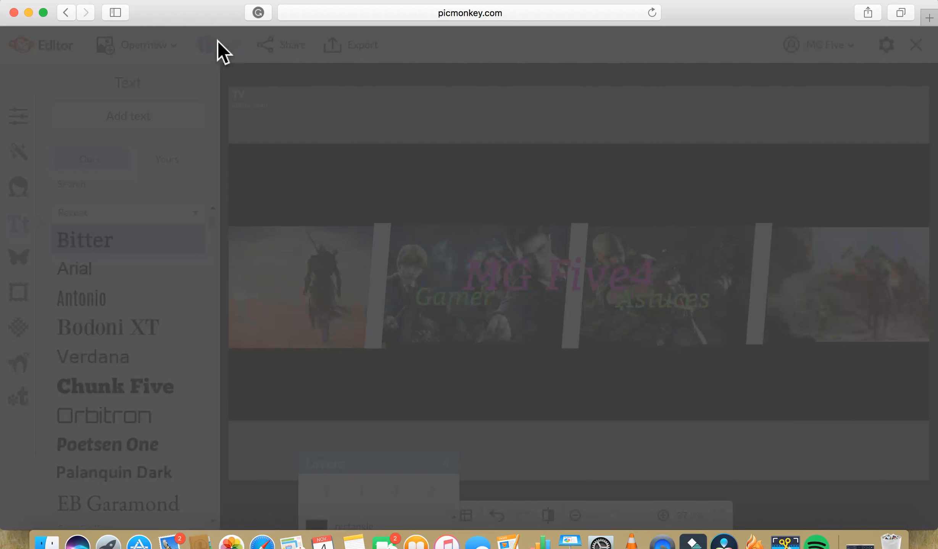
{"action": "left_click", "coordinate": [441, 409]}
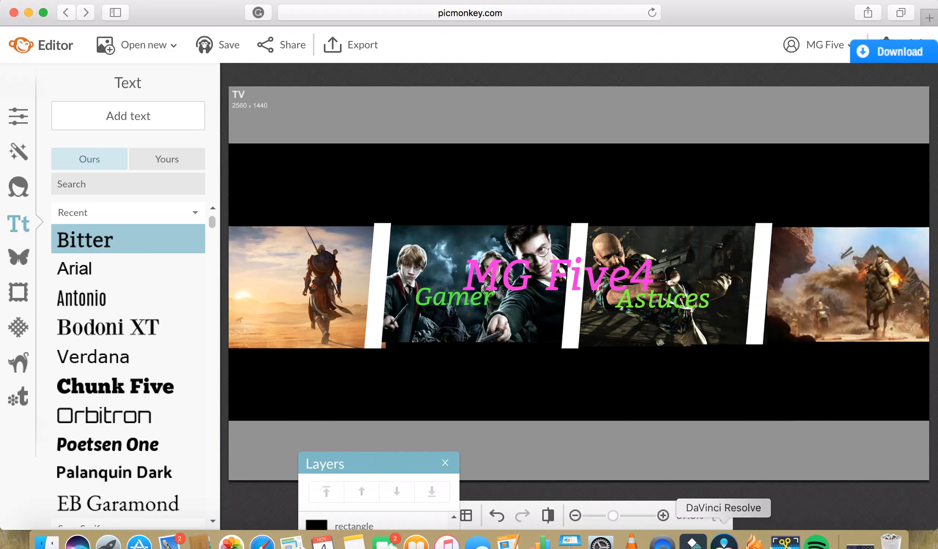
{"action": "left_click", "coordinate": [858, 543]}
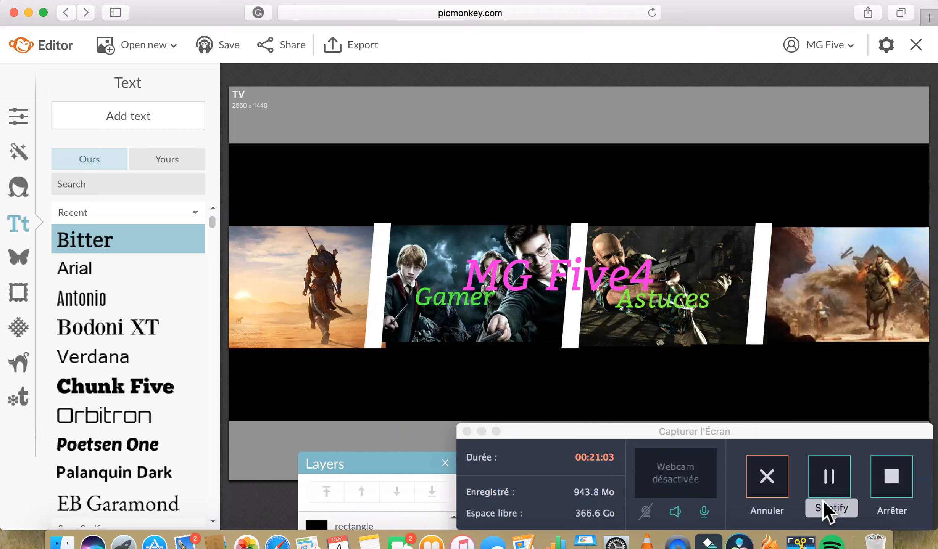